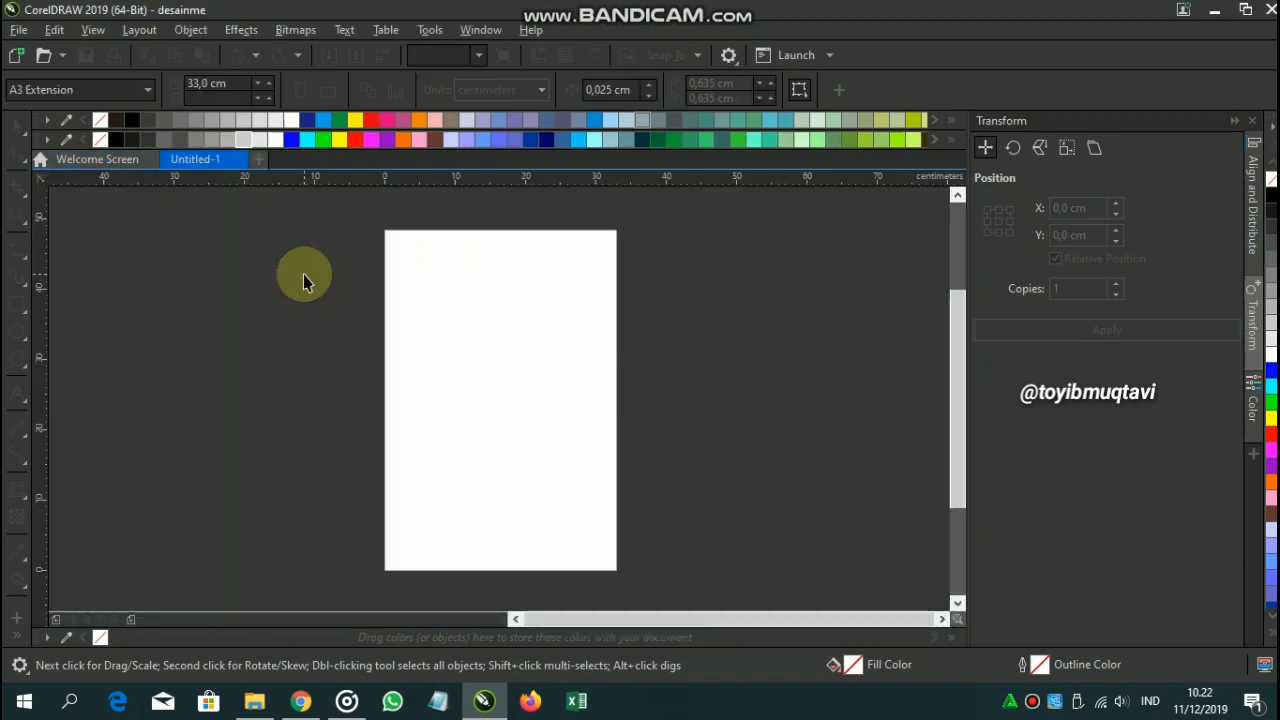
Add a small artistic text '27' on the canvas to the left of the page.
{"action": "left_click", "coordinate": [20, 392]}
{"action": "left_click_drag", "start_coordinate": [316, 370], "coordinate": [496, 351]}
{"action": "left_click", "coordinate": [237, 363]}
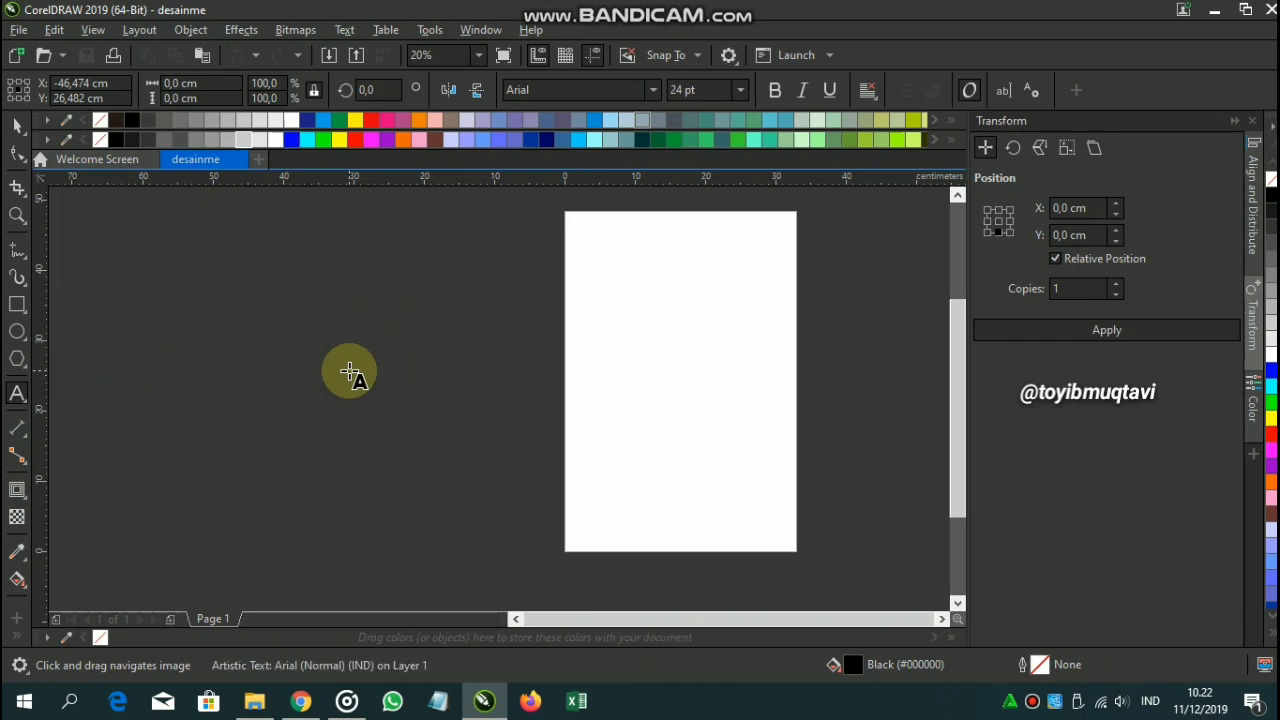
{"action": "left_click", "coordinate": [12, 128]}
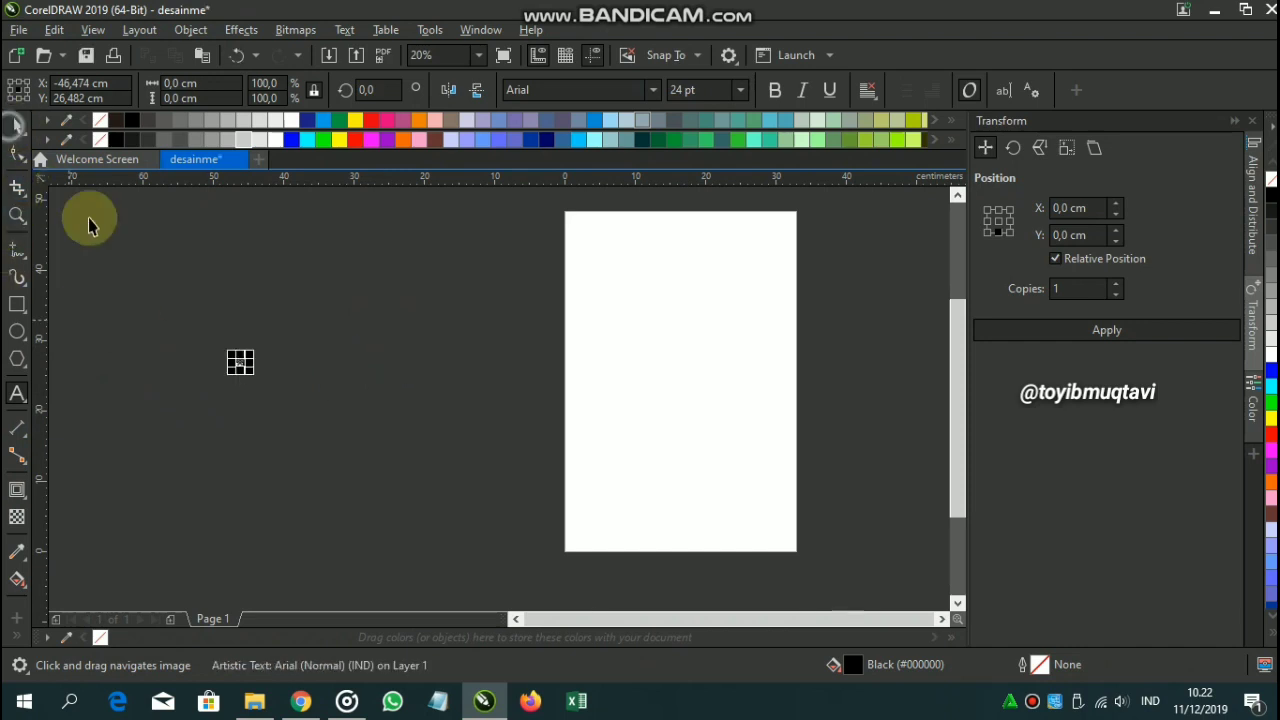
Enlarge the 27 to about 796 pt and set it in LHF Convecta BASE.
{"action": "left_click_drag", "start_coordinate": [247, 373], "coordinate": [510, 514]}
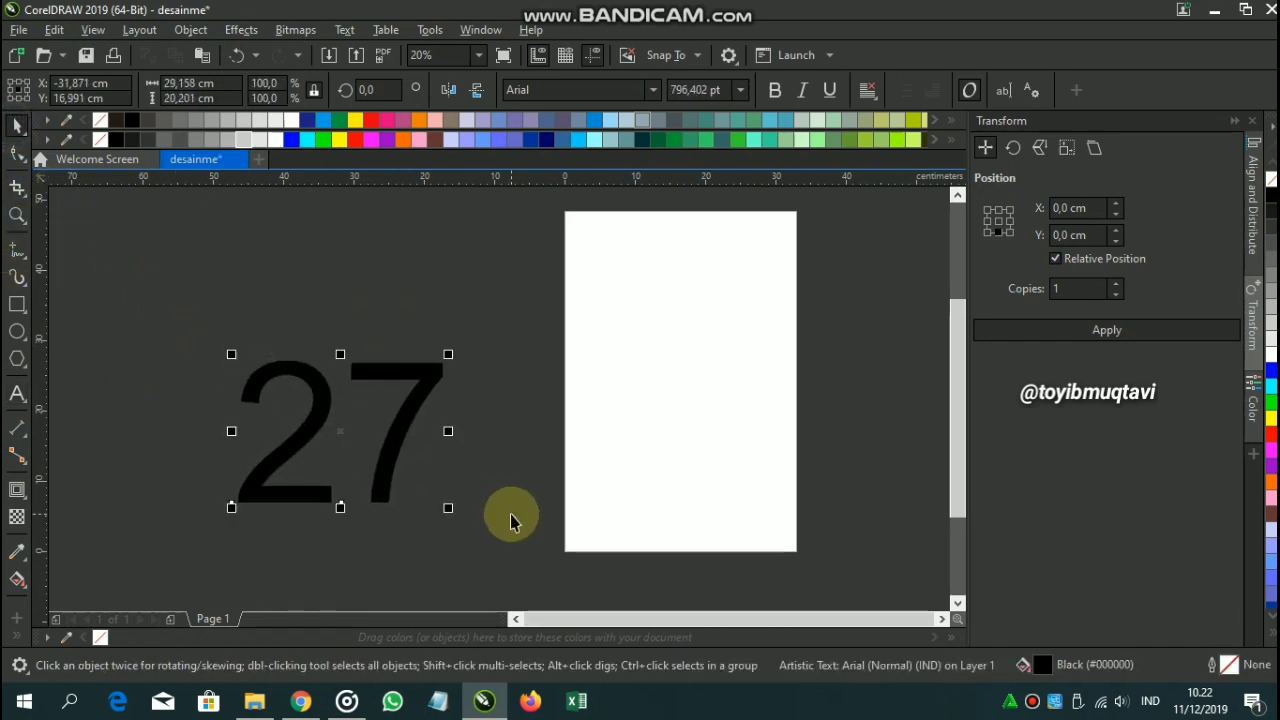
{"action": "left_click", "coordinate": [652, 90]}
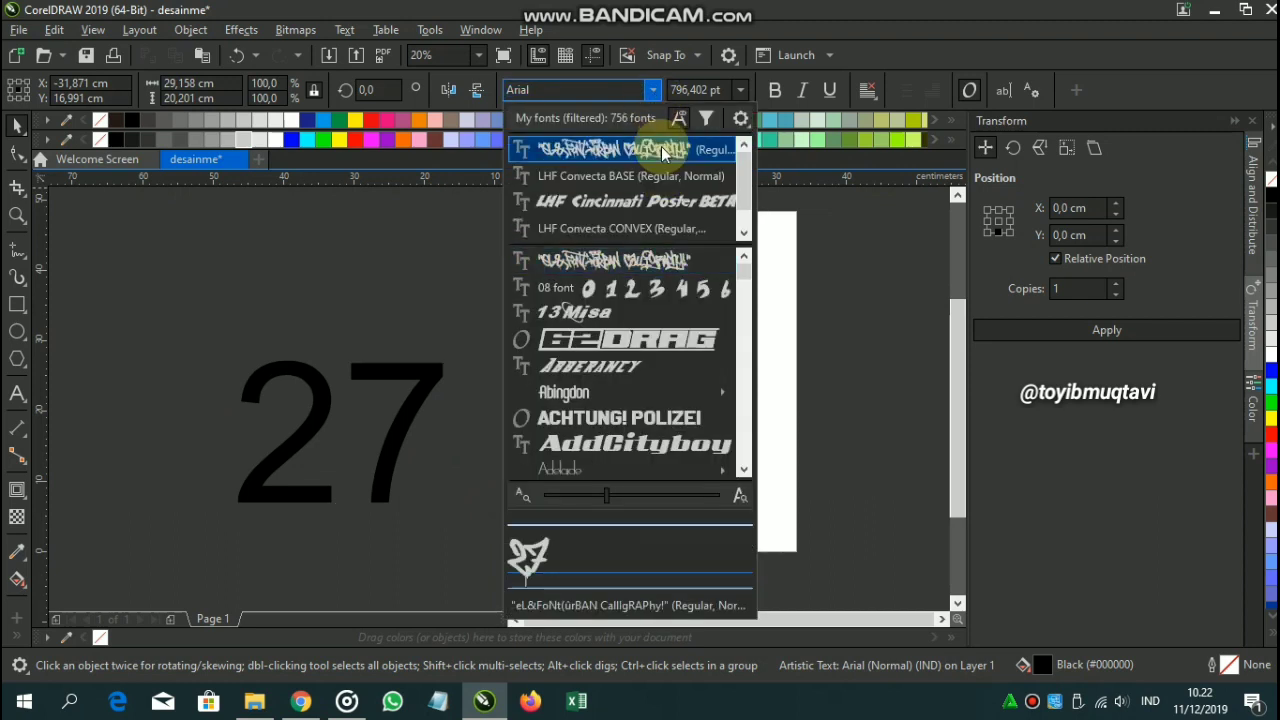
{"action": "left_click", "coordinate": [662, 174]}
Move the 27 left off the page and fill it orange.
{"action": "left_click_drag", "start_coordinate": [600, 314], "coordinate": [743, 349]}
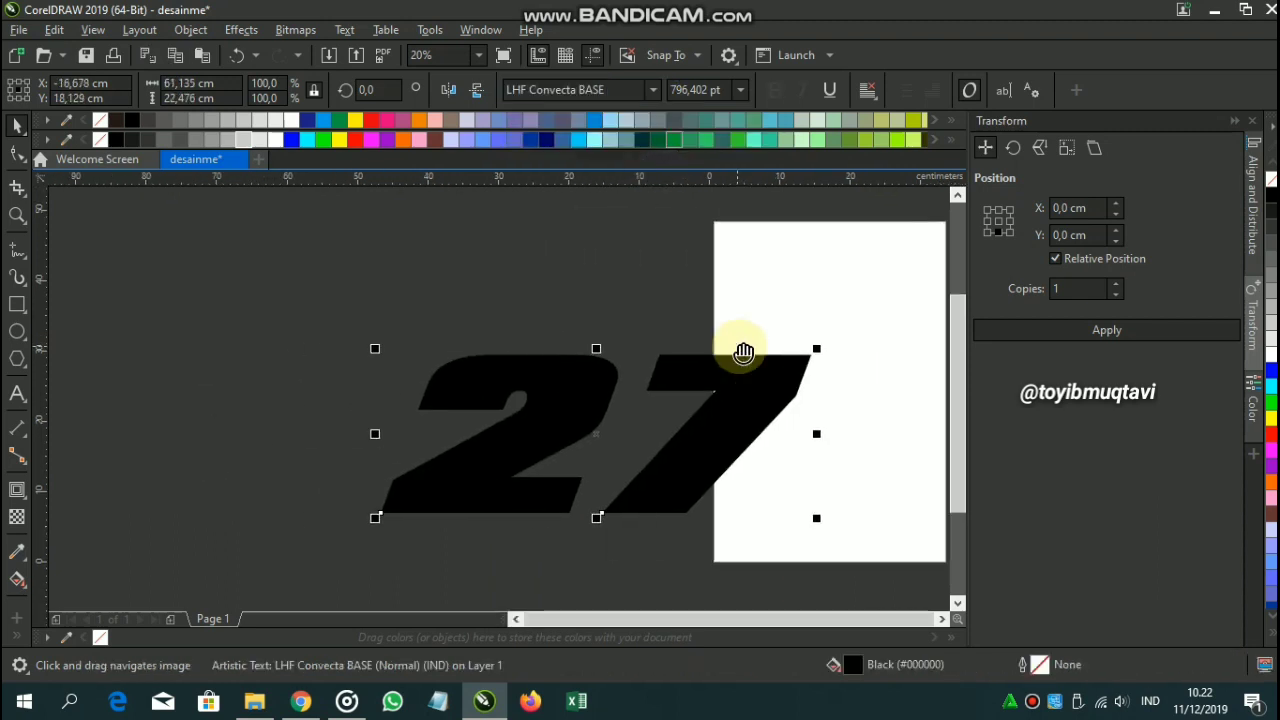
{"action": "left_click_drag", "start_coordinate": [629, 347], "coordinate": [572, 326]}
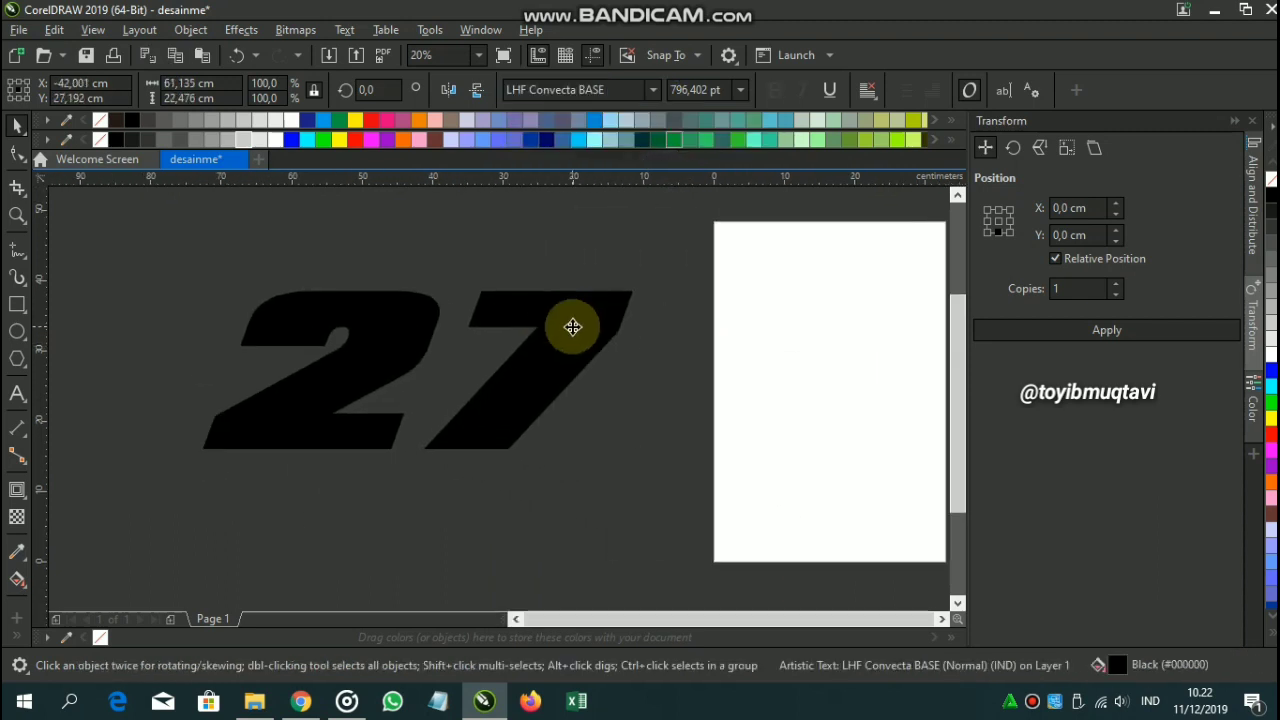
{"action": "left_click", "coordinate": [409, 137]}
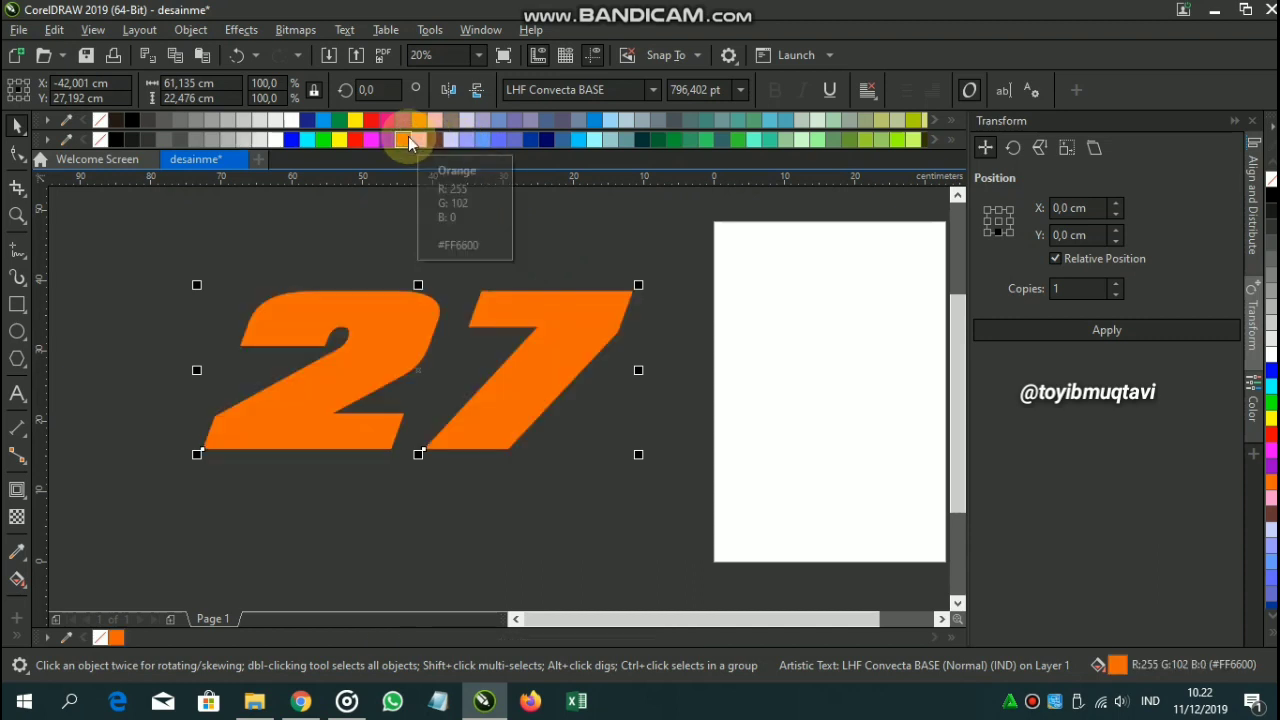
{"action": "left_click", "coordinate": [557, 247]}
{"action": "left_click", "coordinate": [571, 340]}
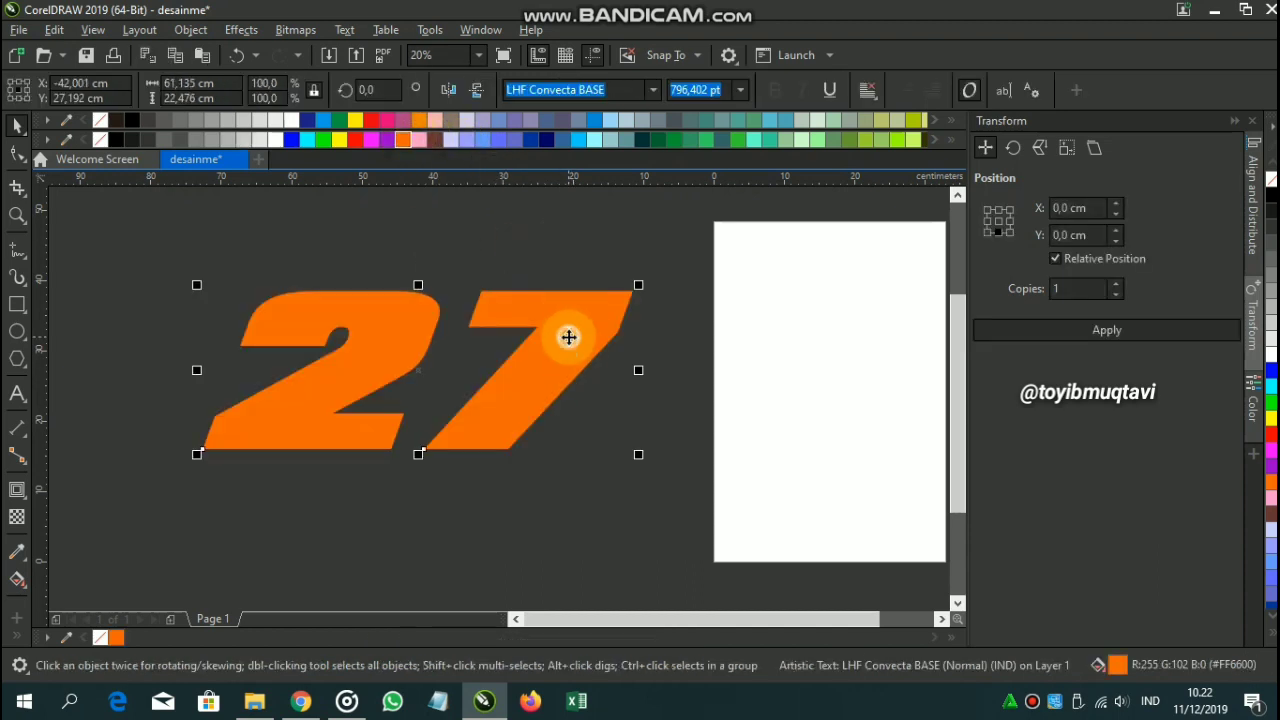
Duplicate the 27, offset the copy, and set it in LHF Convecta CONVEX.
{"action": "right_click", "coordinate": [571, 337]}
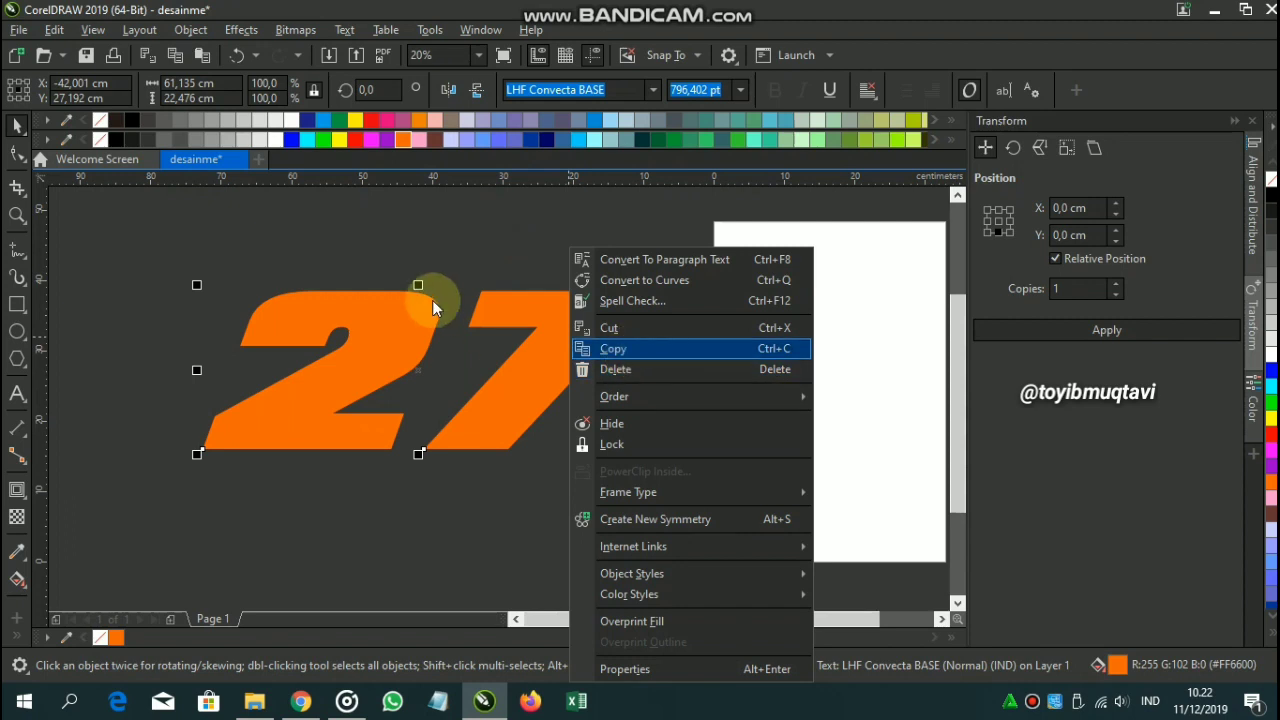
{"action": "left_click", "coordinate": [432, 298]}
{"action": "left_click_drag", "start_coordinate": [509, 320], "coordinate": [544, 346]}
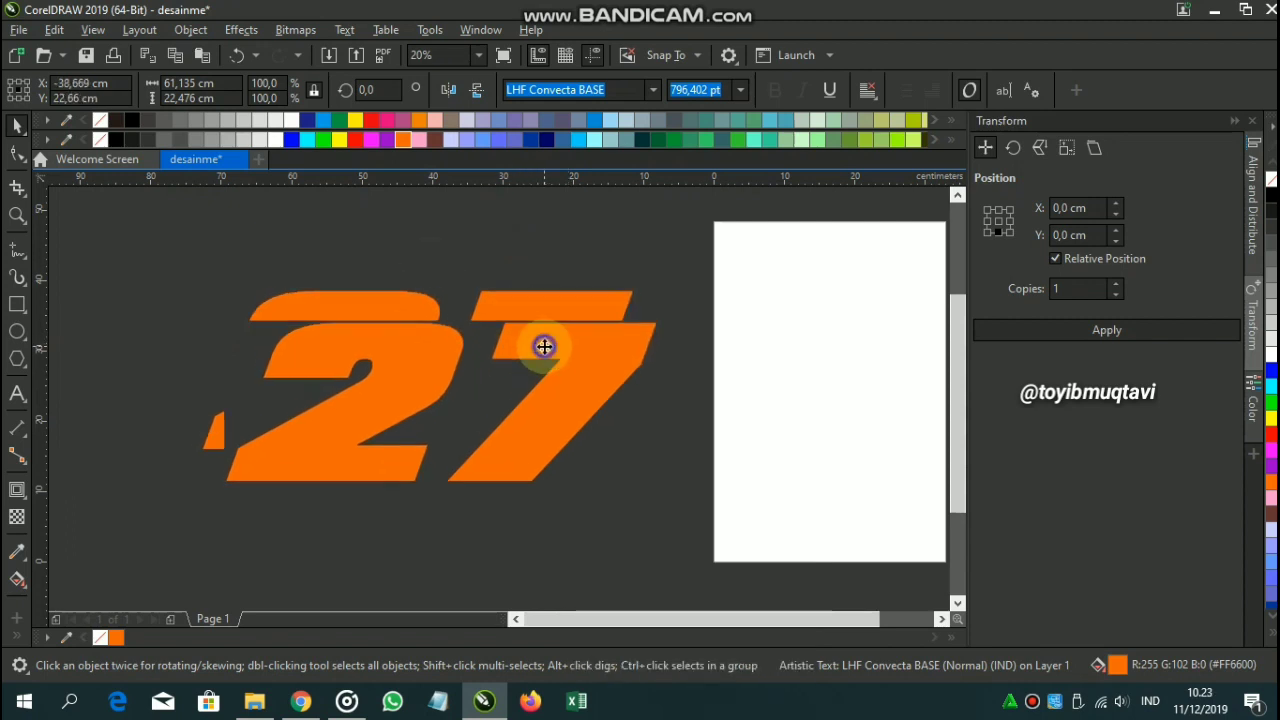
{"action": "left_click", "coordinate": [652, 91]}
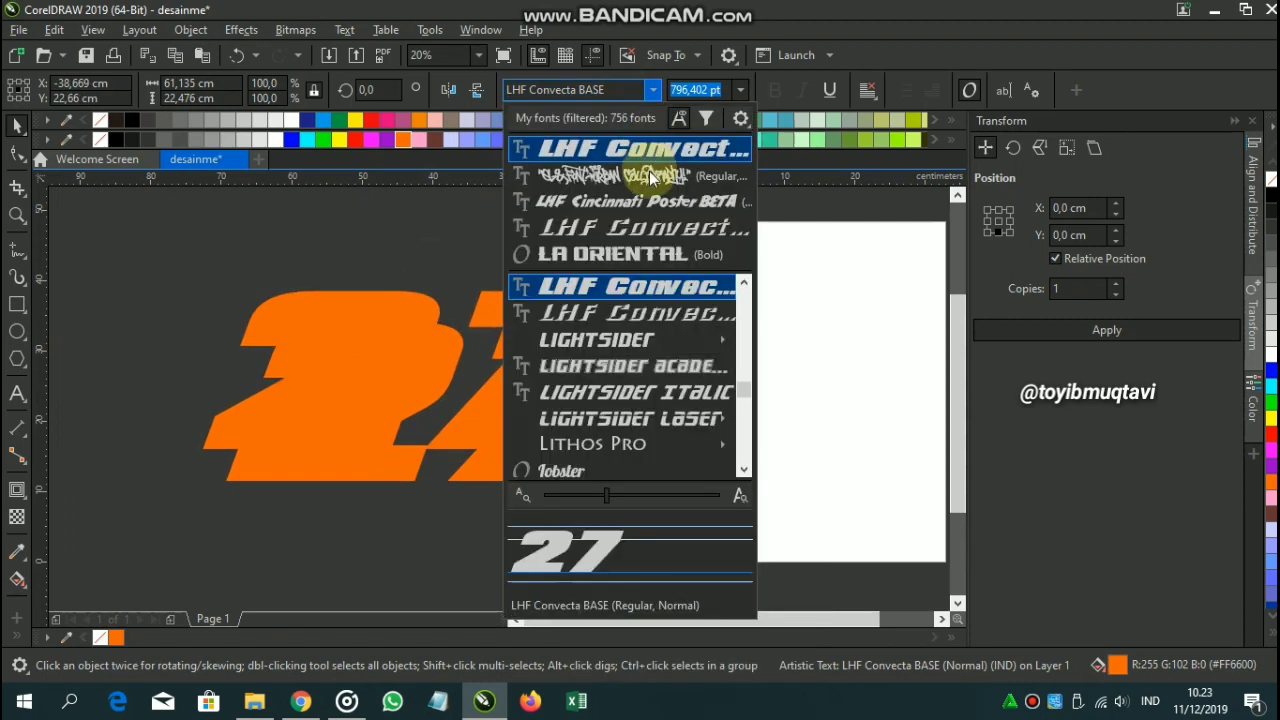
{"action": "left_click", "coordinate": [659, 229]}
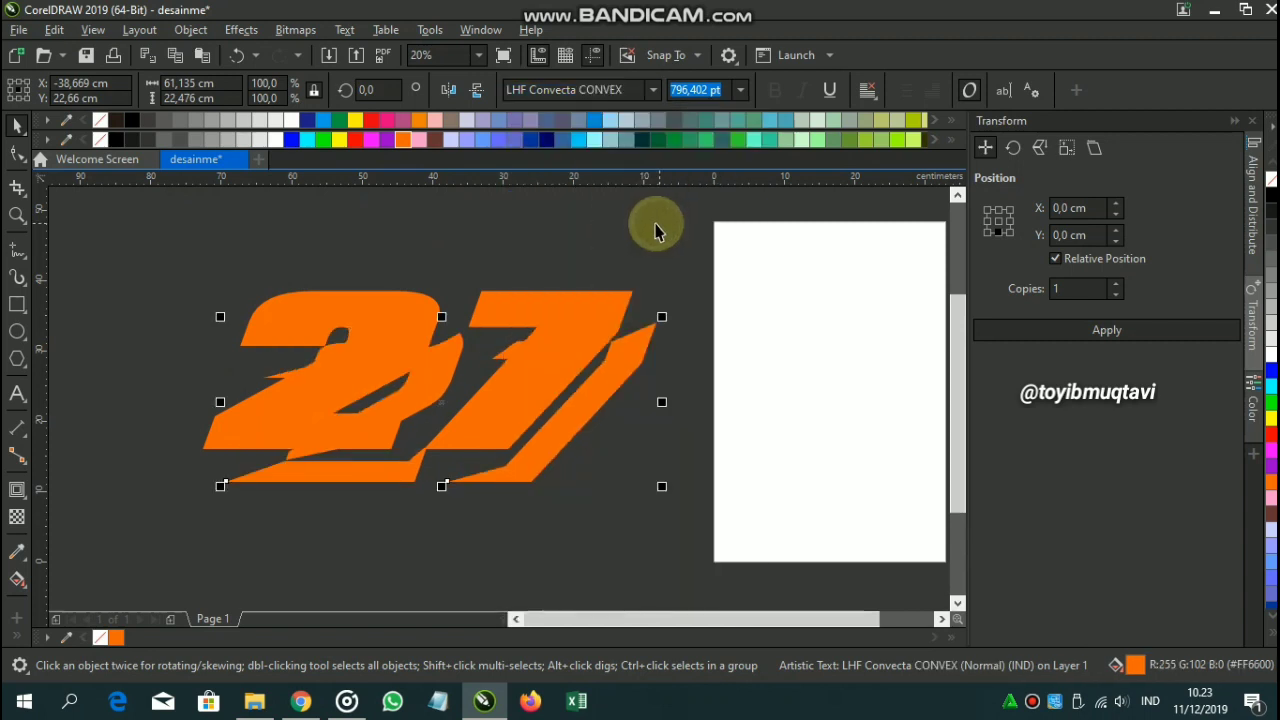
Centre the CONVEX copy exactly over the original 27 and fill it white.
{"action": "left_click", "coordinate": [420, 121]}
{"action": "left_click", "coordinate": [576, 315], "text": "shift"}
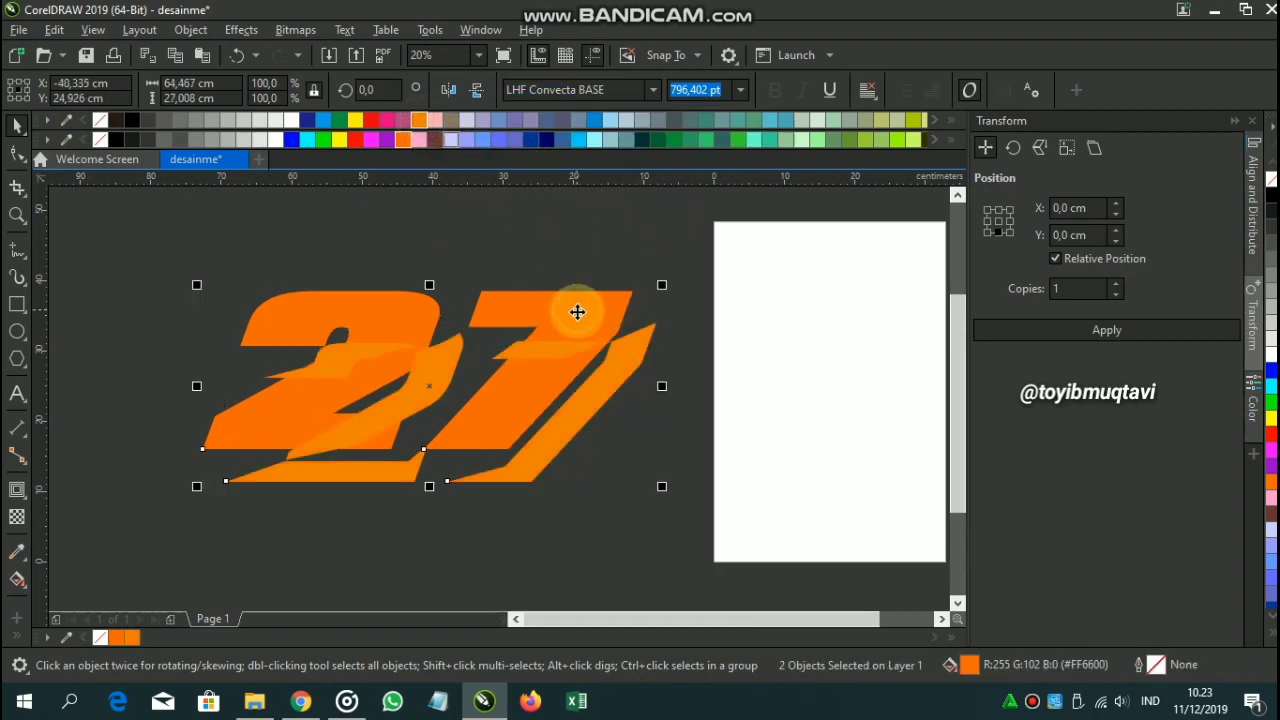
{"action": "key", "text": "c"}
{"action": "key", "text": "e"}
{"action": "left_click", "coordinate": [586, 243]}
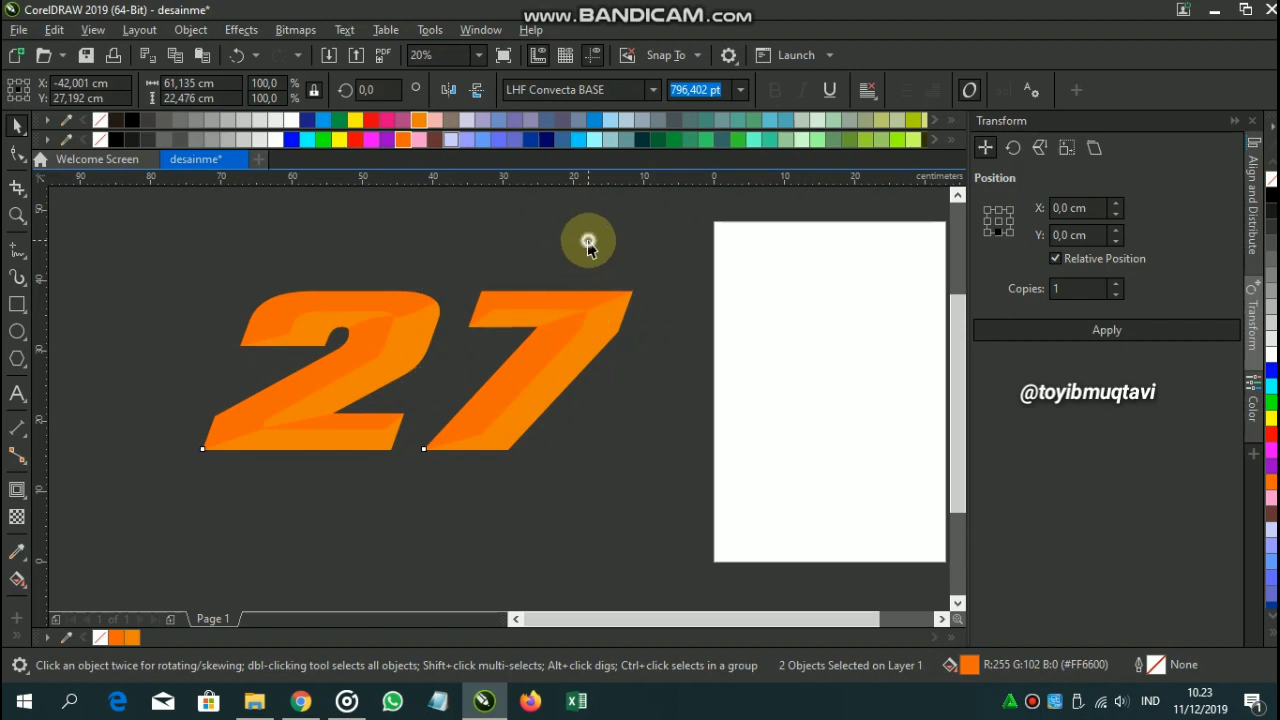
{"action": "left_click", "coordinate": [605, 318]}
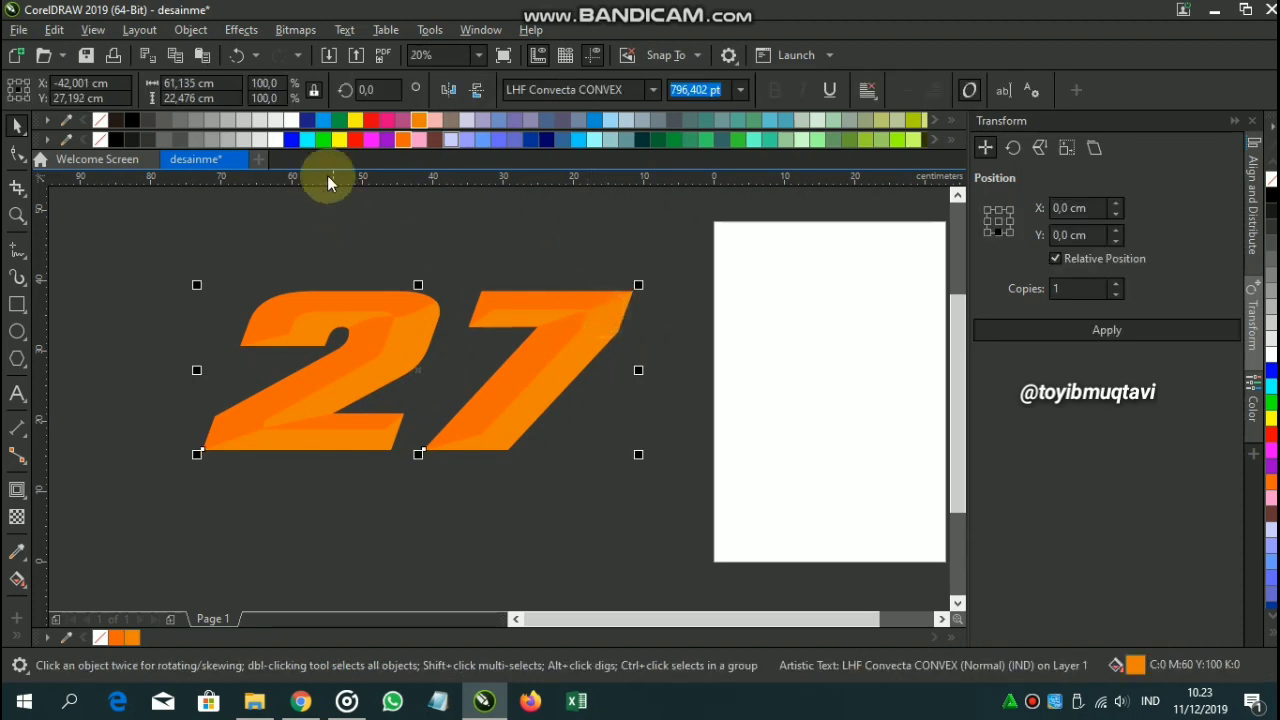
{"action": "left_click", "coordinate": [275, 139]}
{"action": "left_click", "coordinate": [396, 262]}
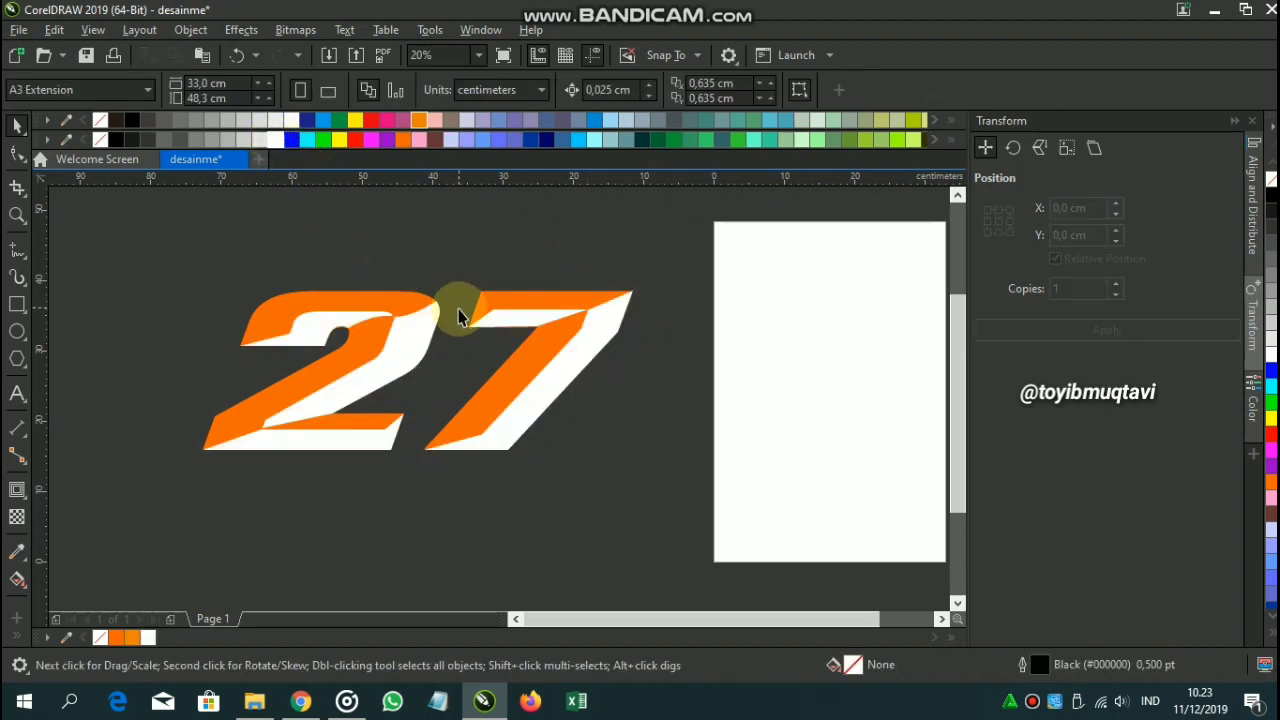
Fill the base 27 blue (C100 M20).
{"action": "left_click", "coordinate": [358, 352]}
{"action": "left_click", "coordinate": [237, 142]}
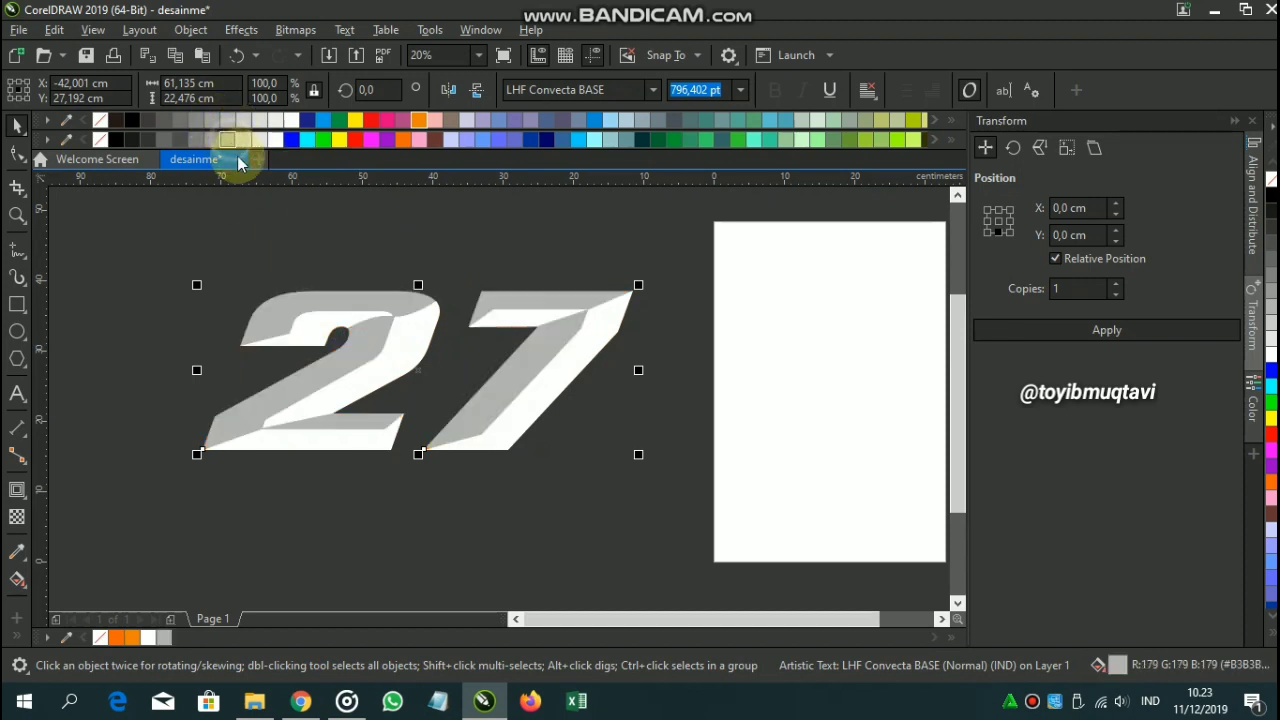
{"action": "left_click", "coordinate": [340, 258]}
{"action": "scroll", "coordinate": [405, 345], "scroll_direction": "down", "scroll_amount": 2}
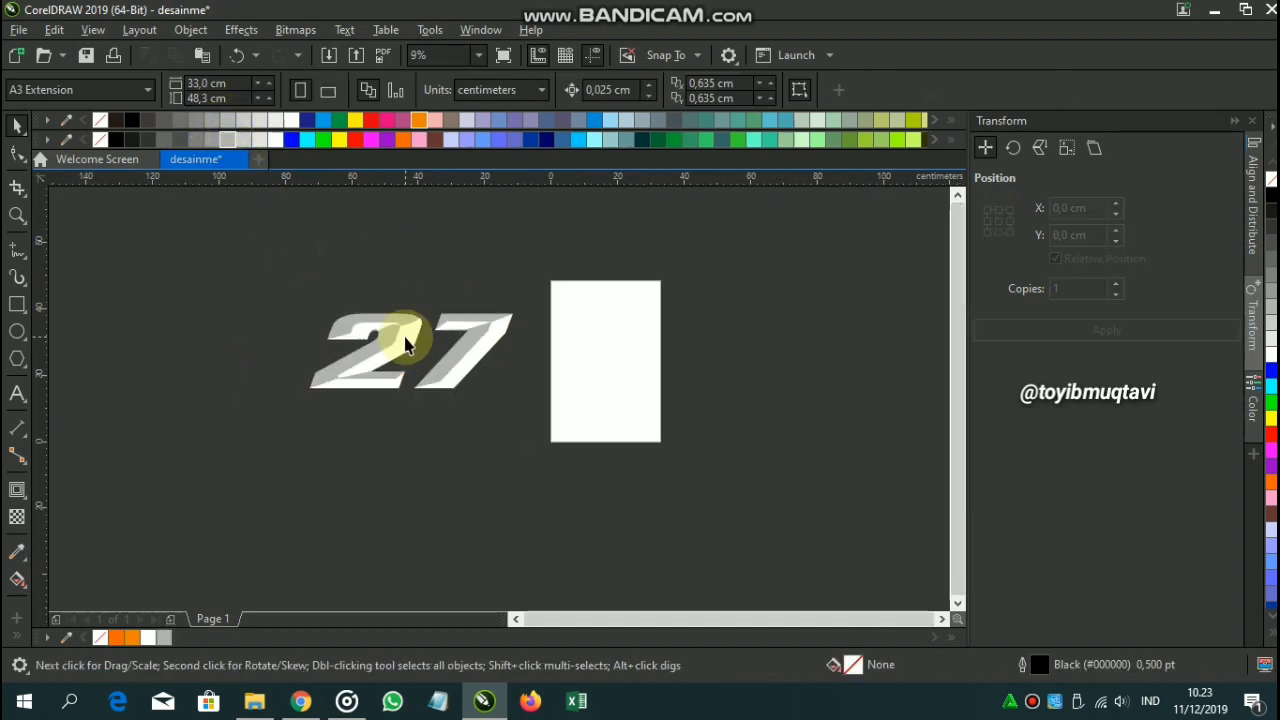
{"action": "scroll", "coordinate": [371, 337], "scroll_direction": "up", "scroll_amount": 4}
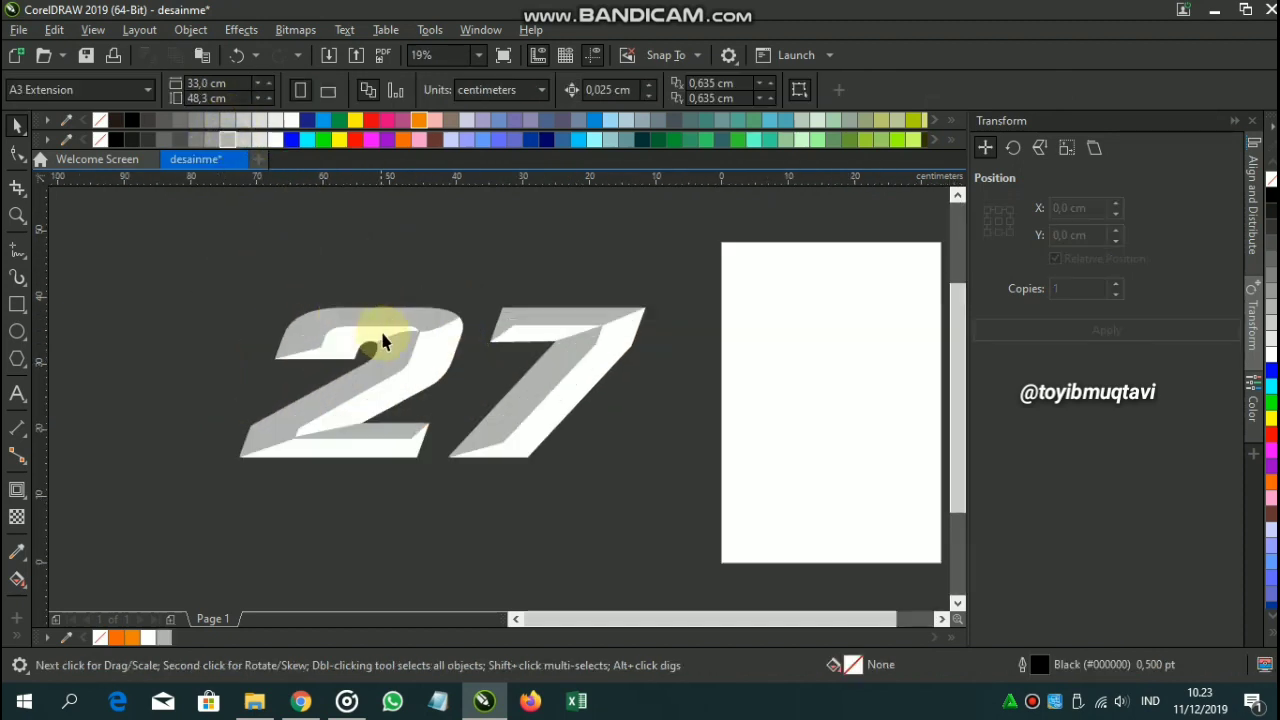
{"action": "left_click", "coordinate": [408, 313]}
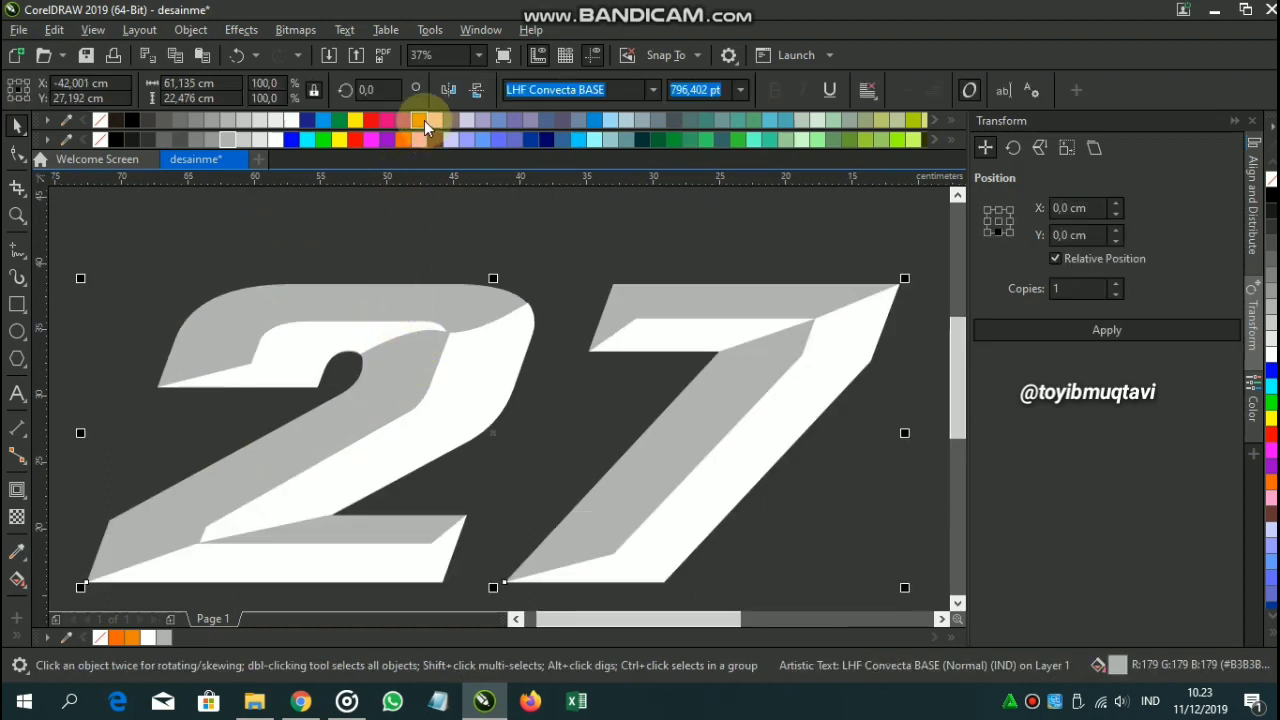
{"action": "left_click", "coordinate": [580, 140]}
{"action": "left_click", "coordinate": [563, 247]}
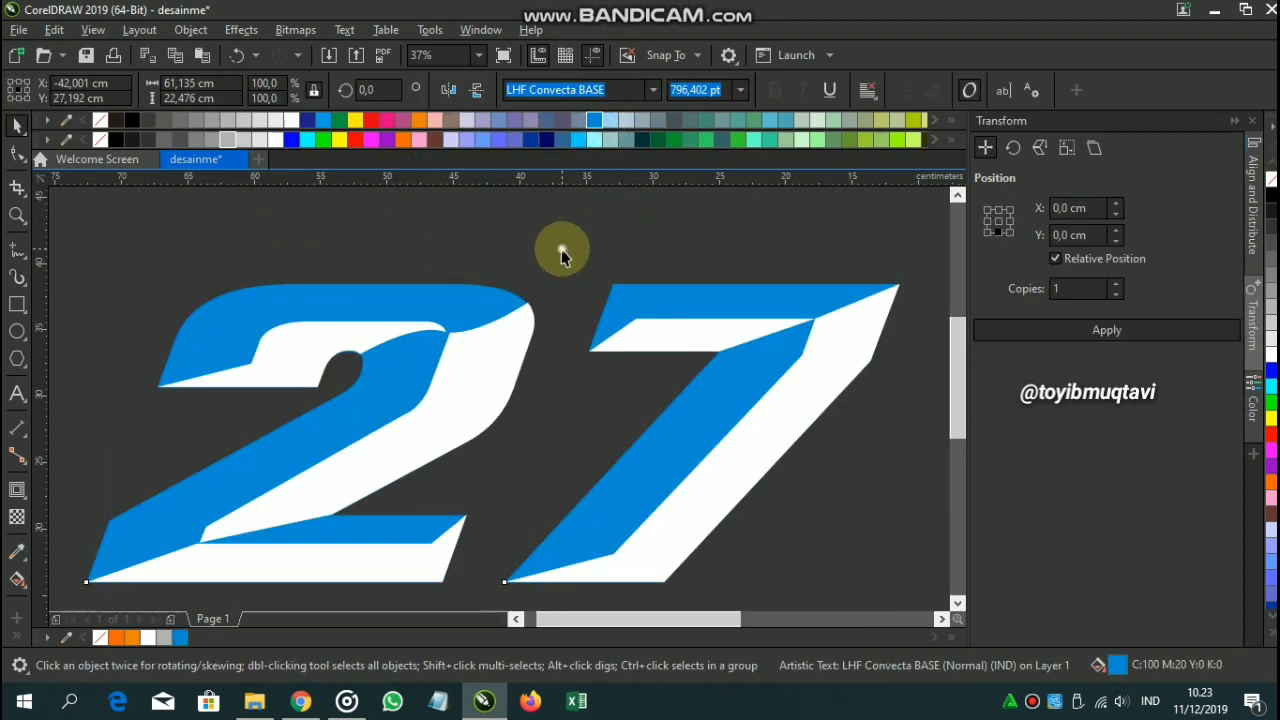
Fill the CONVEX overlay 27 light blue (C40).
{"action": "left_click", "coordinate": [511, 346]}
{"action": "left_click", "coordinate": [612, 126]}
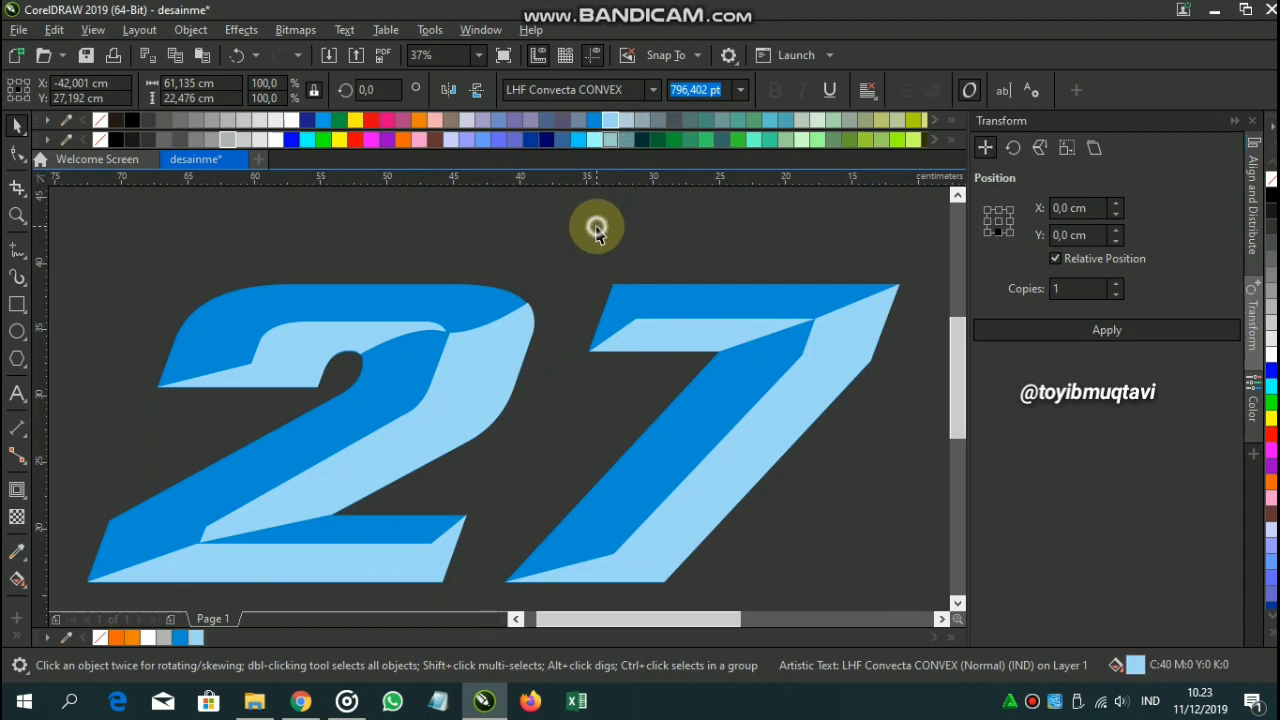
{"action": "left_click", "coordinate": [600, 232]}
{"action": "scroll", "coordinate": [641, 248], "scroll_direction": "down", "scroll_amount": 2}
{"action": "scroll", "coordinate": [408, 291], "scroll_direction": "up", "scroll_amount": 2}
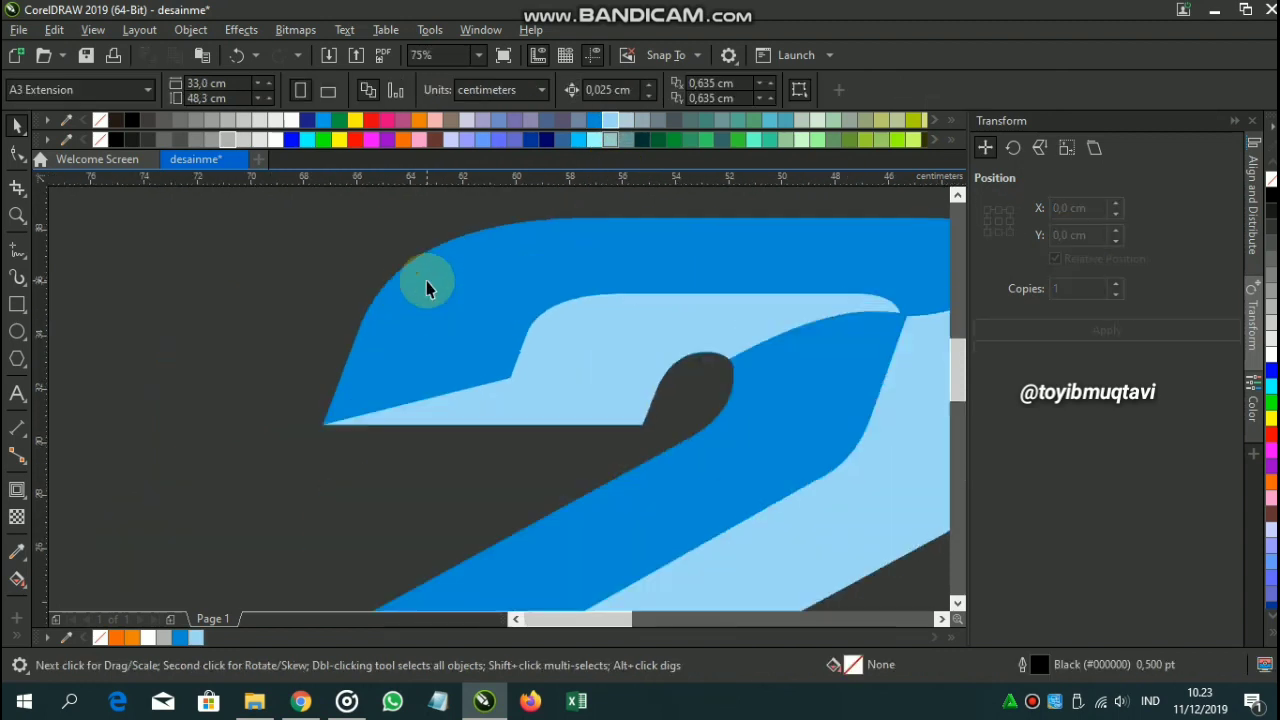
Add a 0.443 cm outside contour to the base 27, filled with the number's own blue.
{"action": "left_click", "coordinate": [430, 273]}
{"action": "left_click", "coordinate": [18, 487]}
{"action": "left_click_drag", "start_coordinate": [497, 240], "coordinate": [494, 206]}
{"action": "scroll", "coordinate": [524, 224], "scroll_direction": "down", "scroll_amount": 1}
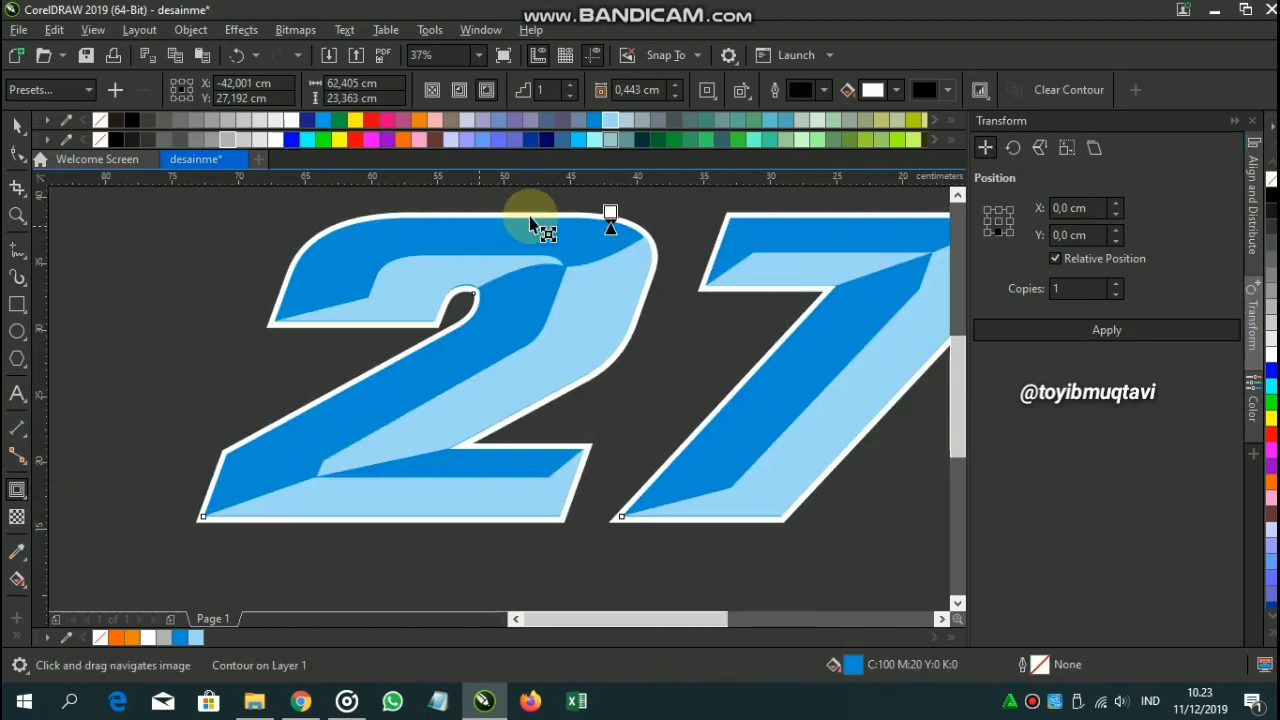
{"action": "left_click", "coordinate": [1034, 377]}
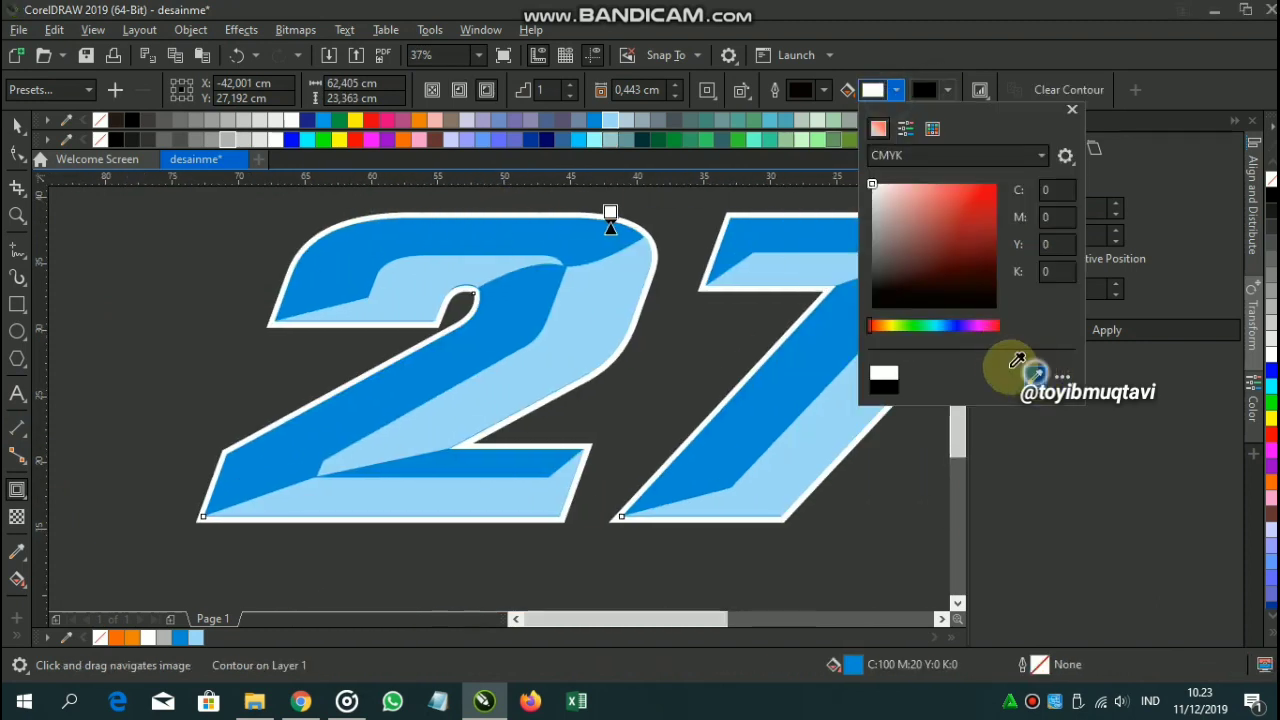
{"action": "left_click", "coordinate": [606, 259]}
{"action": "left_click", "coordinate": [659, 322]}
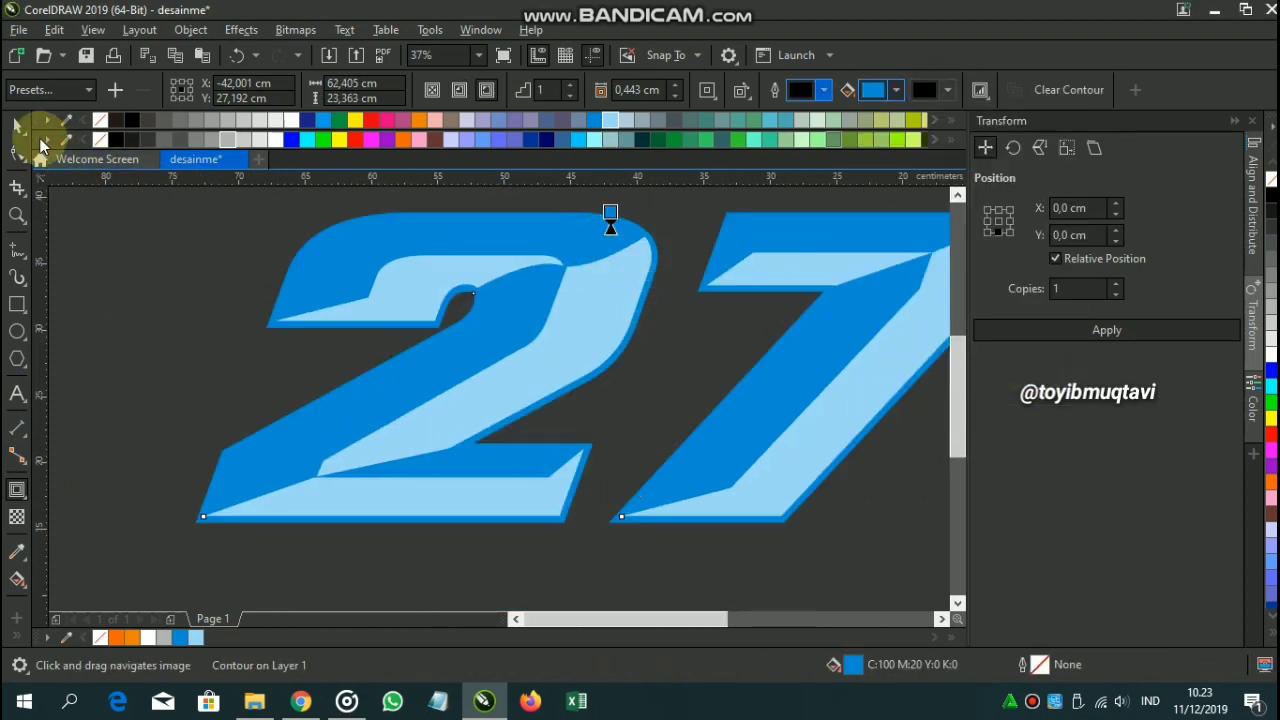
{"action": "left_click", "coordinate": [24, 127]}
{"action": "left_click", "coordinate": [114, 291]}
{"action": "scroll", "coordinate": [445, 310], "scroll_direction": "down", "scroll_amount": 1}
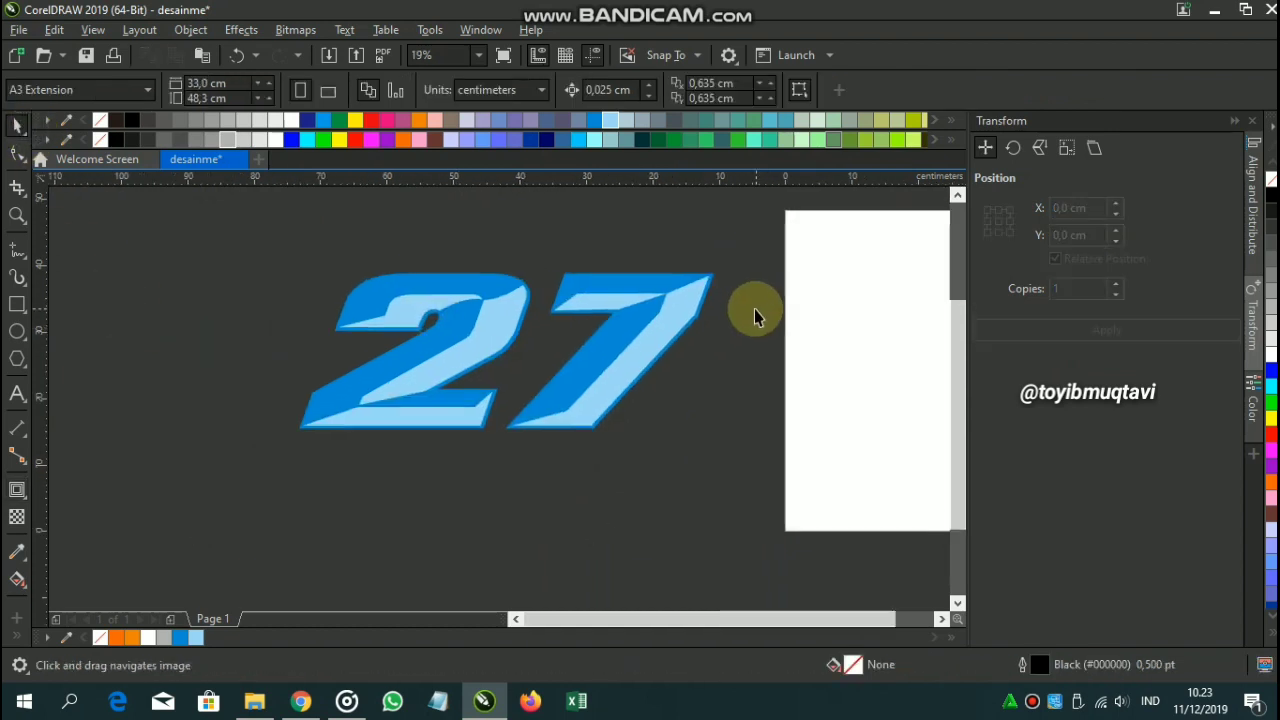
Move the whole 27 left and create a black-outlined boundary shape around it.
{"action": "left_click_drag", "start_coordinate": [240, 238], "coordinate": [712, 446]}
{"action": "left_click_drag", "start_coordinate": [600, 371], "coordinate": [526, 365]}
{"action": "left_click", "coordinate": [506, 449]}
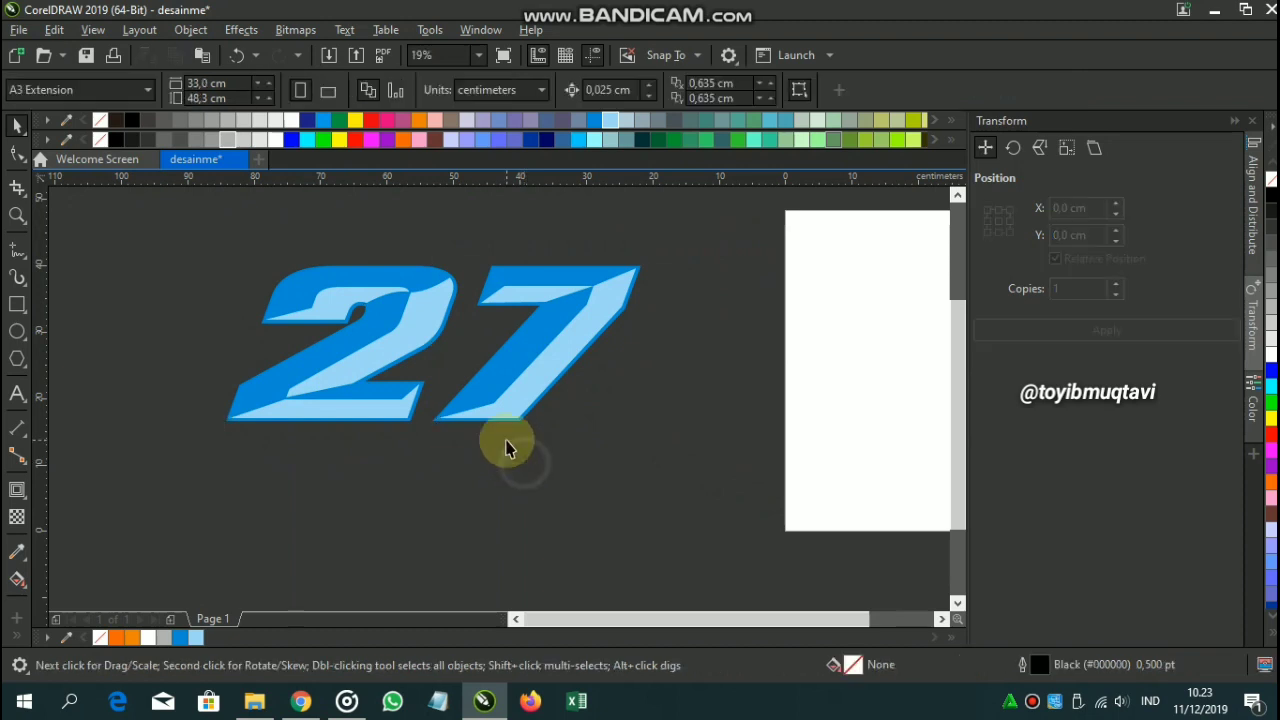
{"action": "left_click_drag", "start_coordinate": [147, 244], "coordinate": [788, 585]}
{"action": "left_click", "coordinate": [708, 92]}
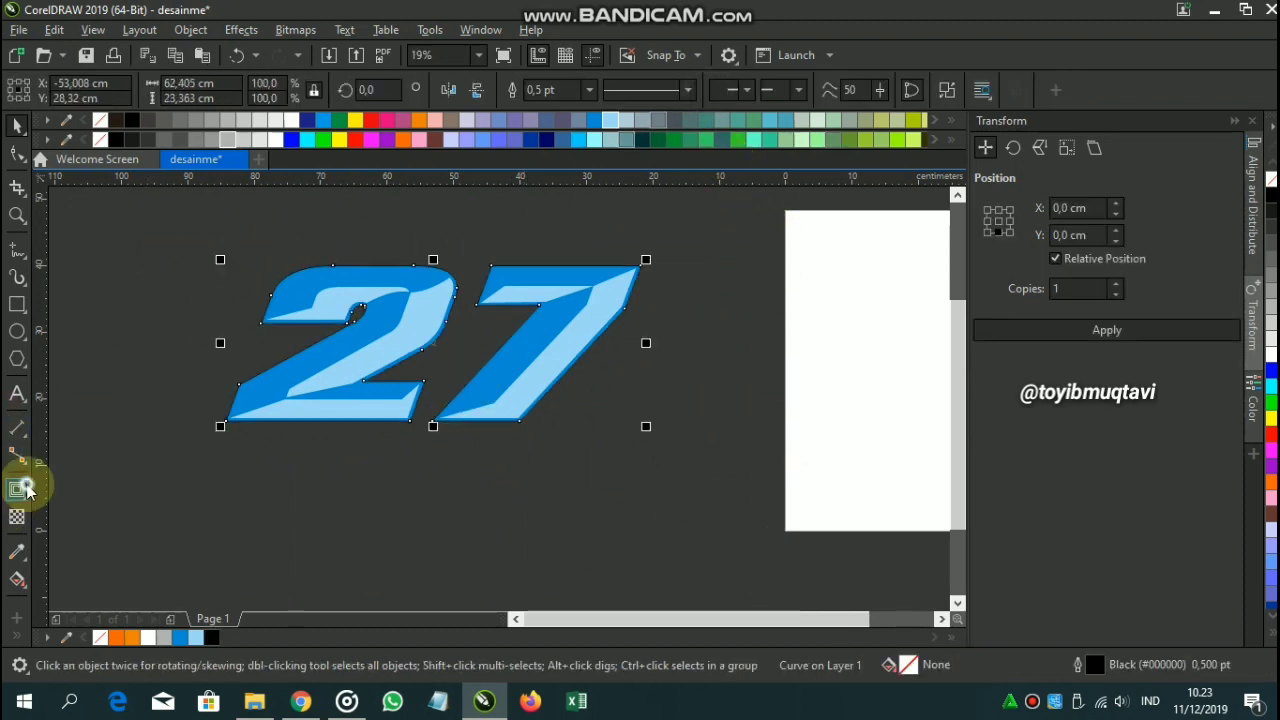
Pull an outward contour of about 1.755 cm from the boundary, filled black with no outline.
{"action": "left_click", "coordinate": [20, 488]}
{"action": "scroll", "coordinate": [389, 408], "scroll_direction": "up", "scroll_amount": 2}
{"action": "left_click_drag", "start_coordinate": [389, 412], "coordinate": [386, 463]}
{"action": "left_click", "coordinate": [116, 139]}
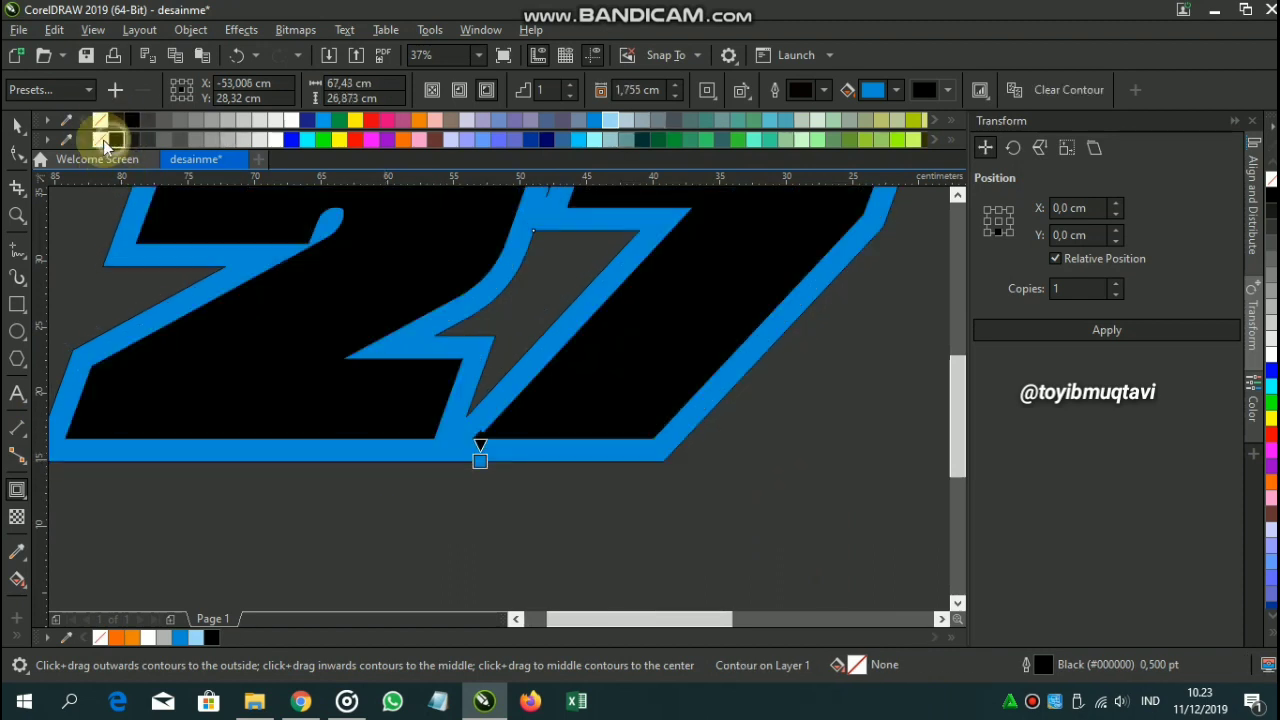
{"action": "right_click", "coordinate": [100, 139]}
Set the contour's fill colour to RGB black.
{"action": "left_click", "coordinate": [876, 90]}
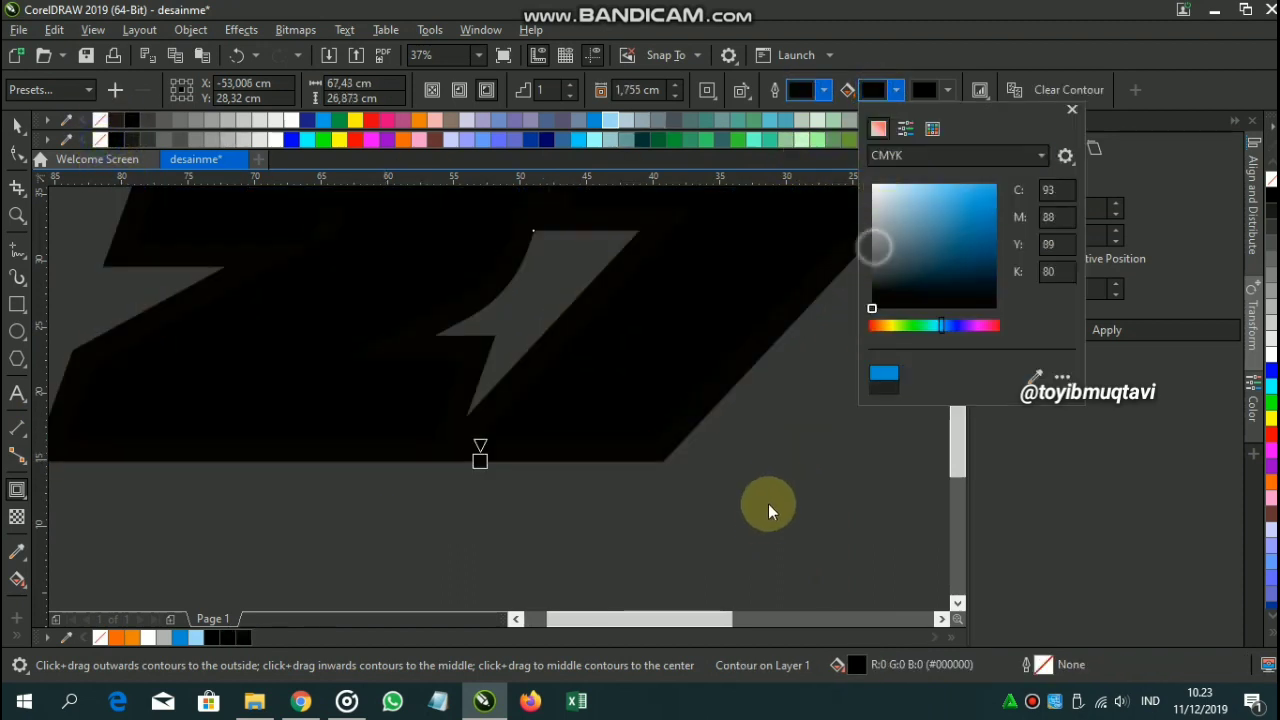
{"action": "left_click", "coordinate": [896, 149]}
{"action": "left_click", "coordinate": [910, 200]}
{"action": "left_click", "coordinate": [852, 349]}
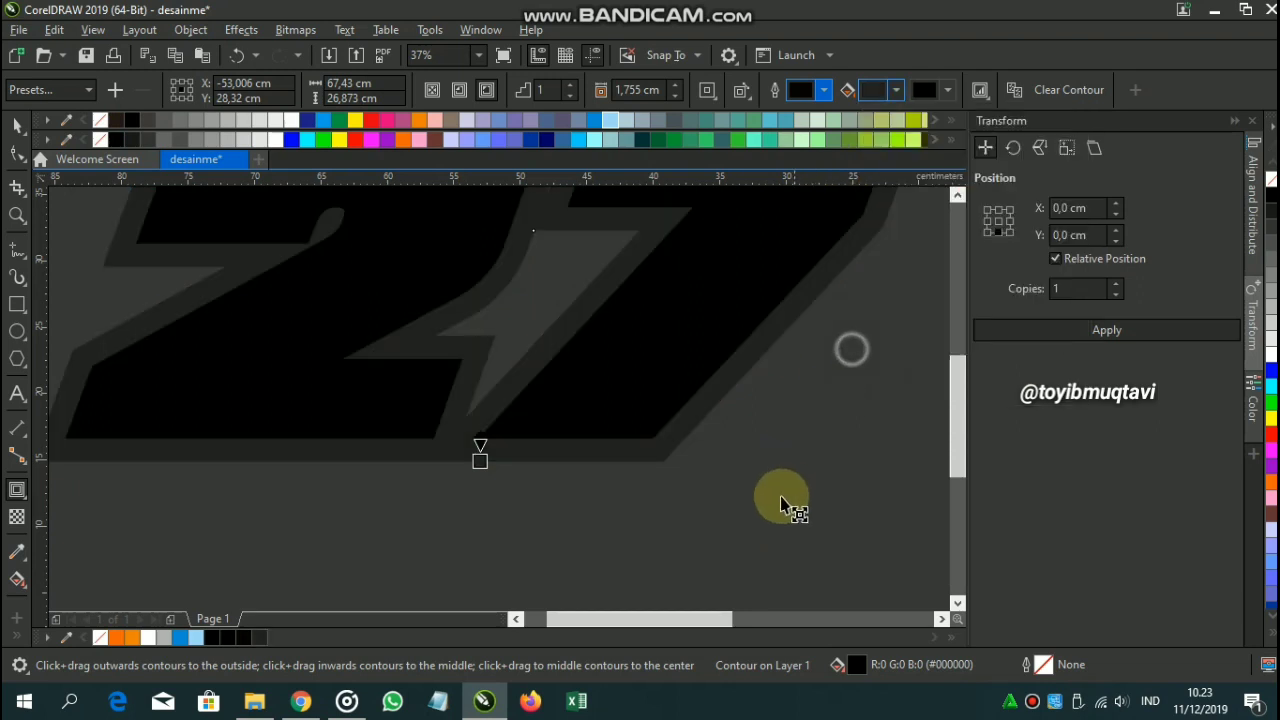
{"action": "left_click", "coordinate": [880, 96]}
{"action": "left_click", "coordinate": [931, 294]}
{"action": "left_click", "coordinate": [795, 434]}
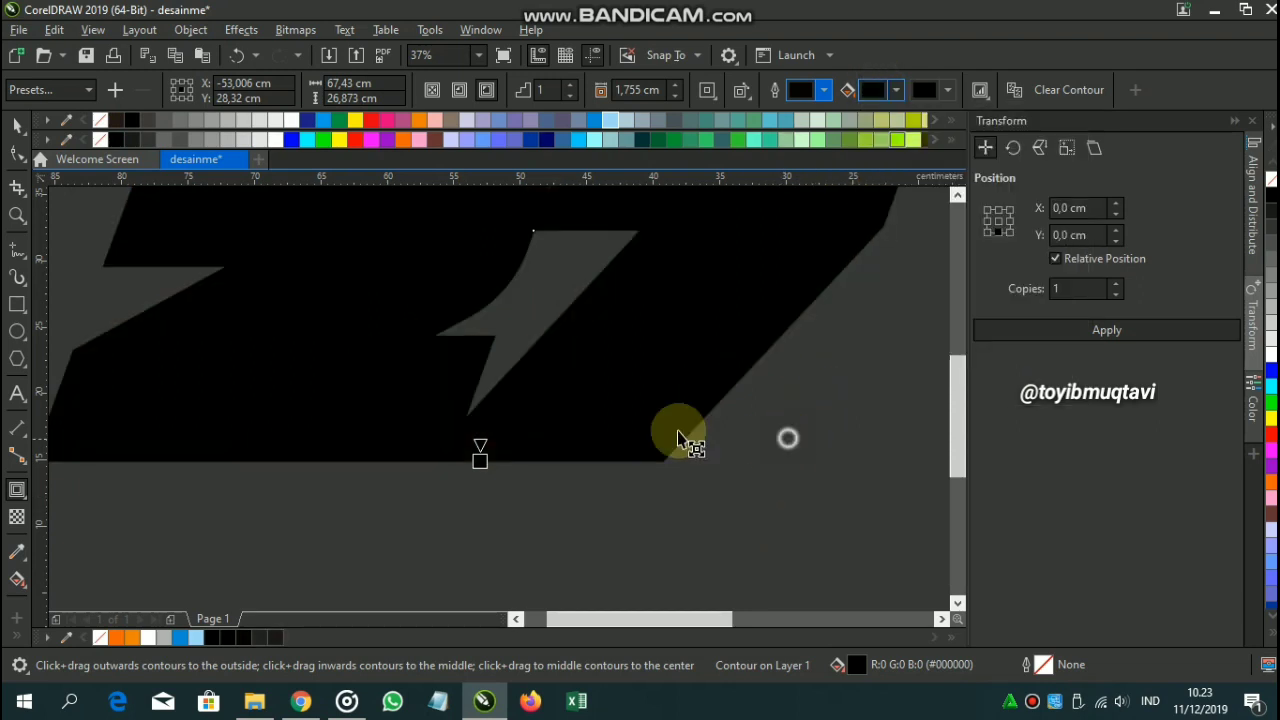
{"action": "left_click", "coordinate": [22, 125]}
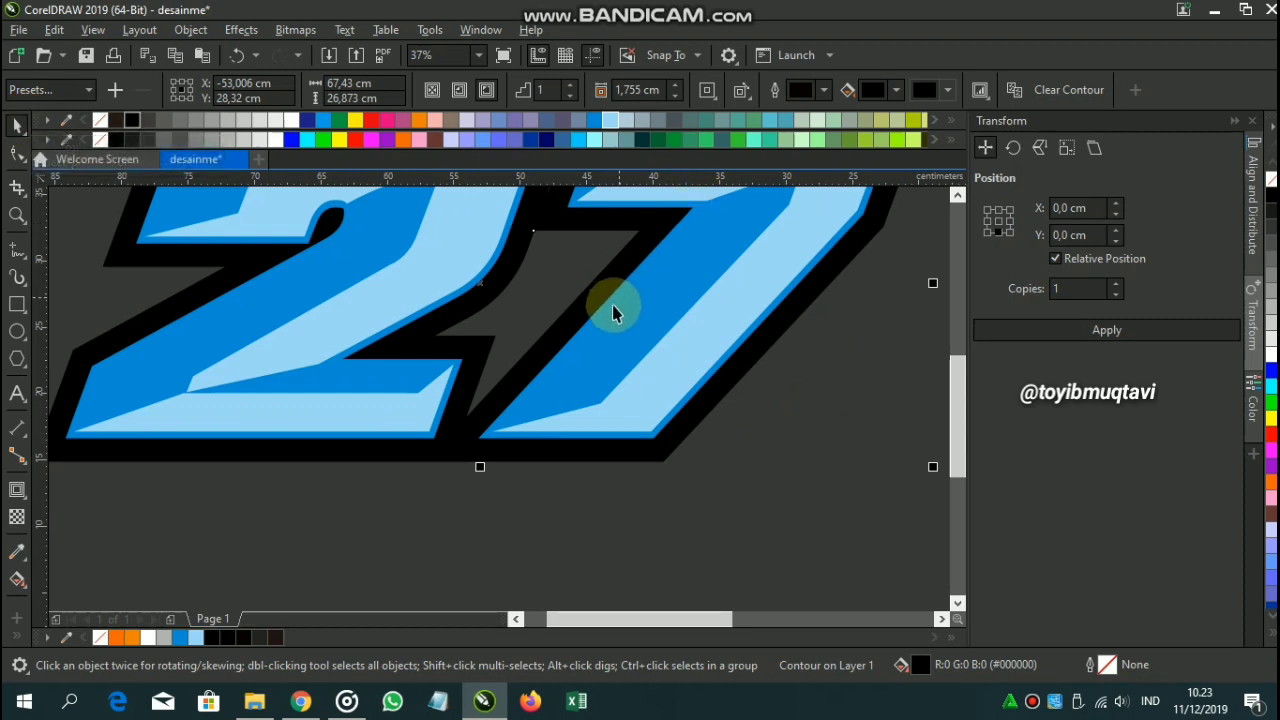
{"action": "scroll", "coordinate": [609, 306], "scroll_direction": "down", "scroll_amount": 2}
{"action": "left_click_drag", "start_coordinate": [605, 310], "coordinate": [544, 412]}
{"action": "left_click", "coordinate": [284, 271]}
{"action": "left_click_drag", "start_coordinate": [194, 425], "coordinate": [194, 332]}
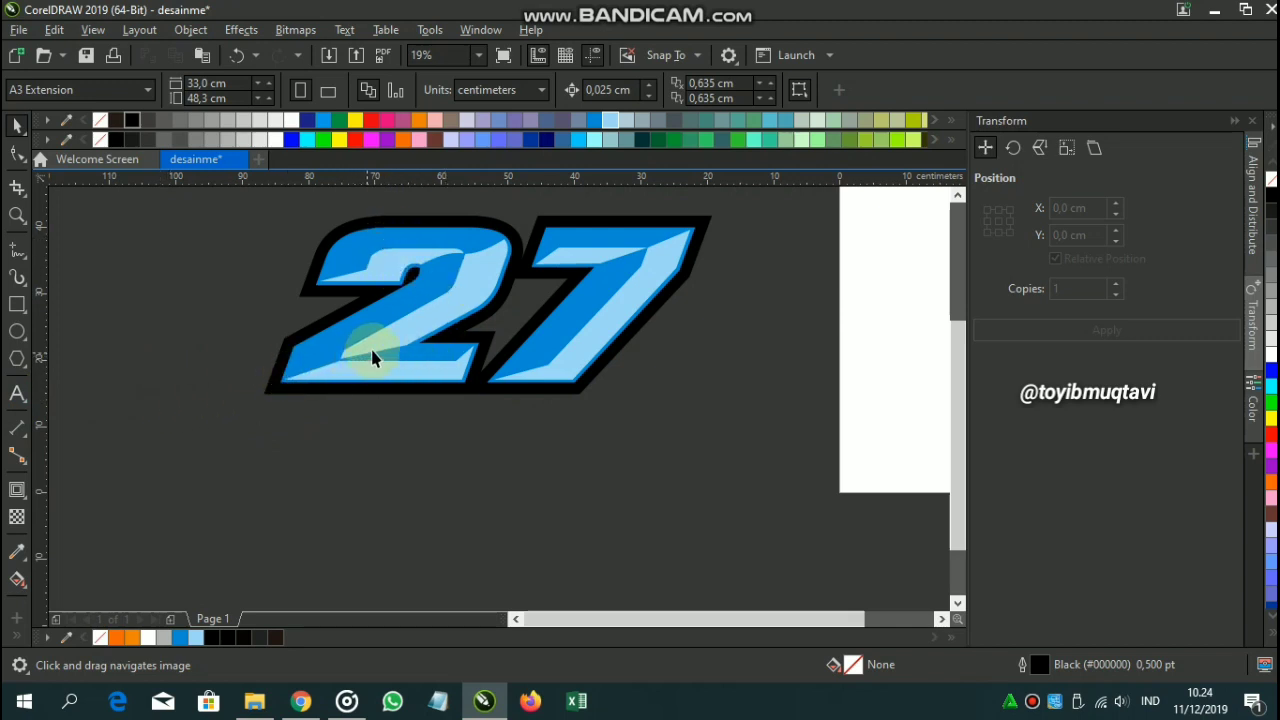
Type the two-word name below the 27 and scale it to roughly the 27's width.
{"action": "left_click_drag", "start_coordinate": [372, 358], "coordinate": [349, 357]}
{"action": "left_click", "coordinate": [16, 394]}
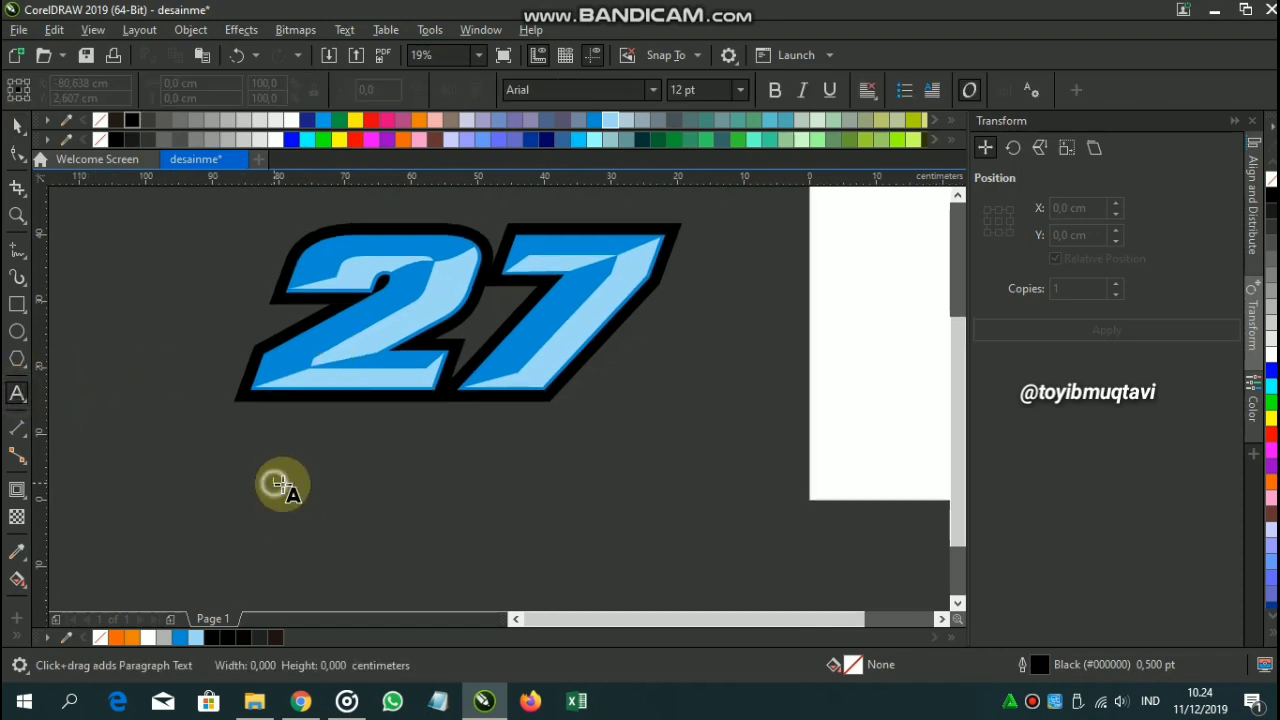
{"action": "left_click", "coordinate": [276, 483]}
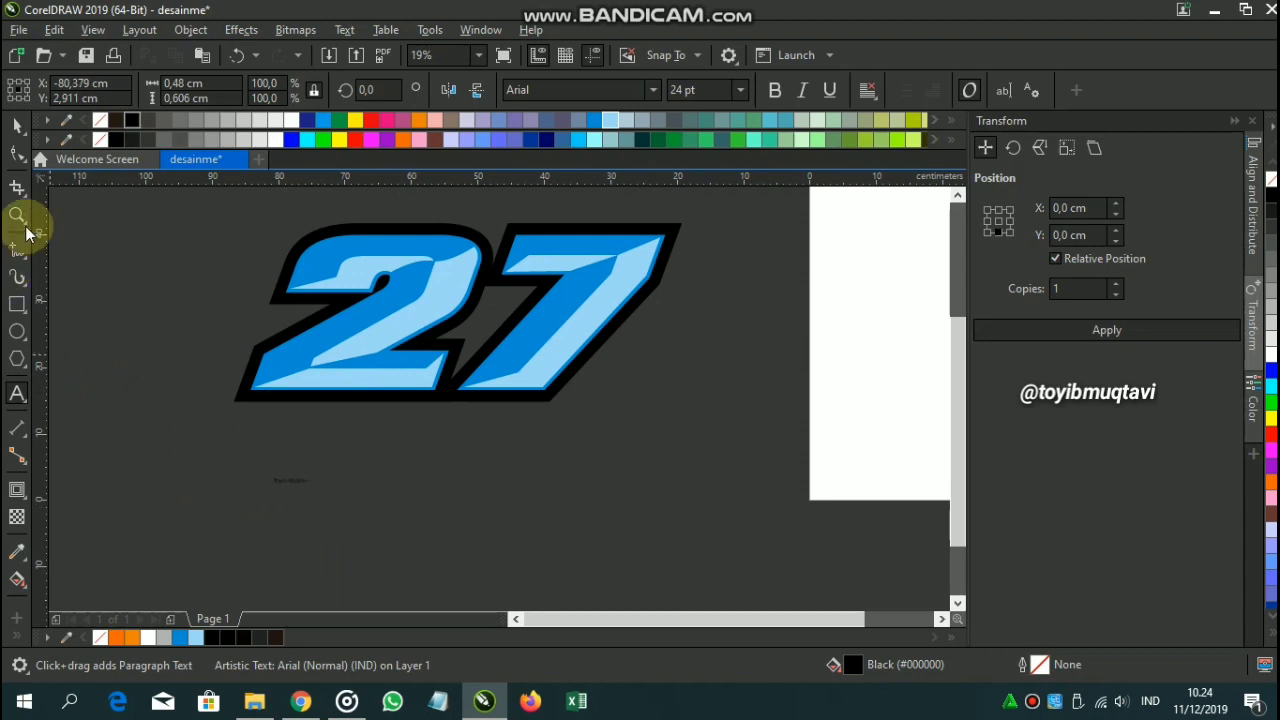
{"action": "left_click", "coordinate": [16, 125]}
{"action": "left_click_drag", "start_coordinate": [316, 492], "coordinate": [603, 540]}
Set the name in Cobalt Alien Super-Italic, stretch it to about 314 pt, and convert to curves.
{"action": "left_click", "coordinate": [652, 90]}
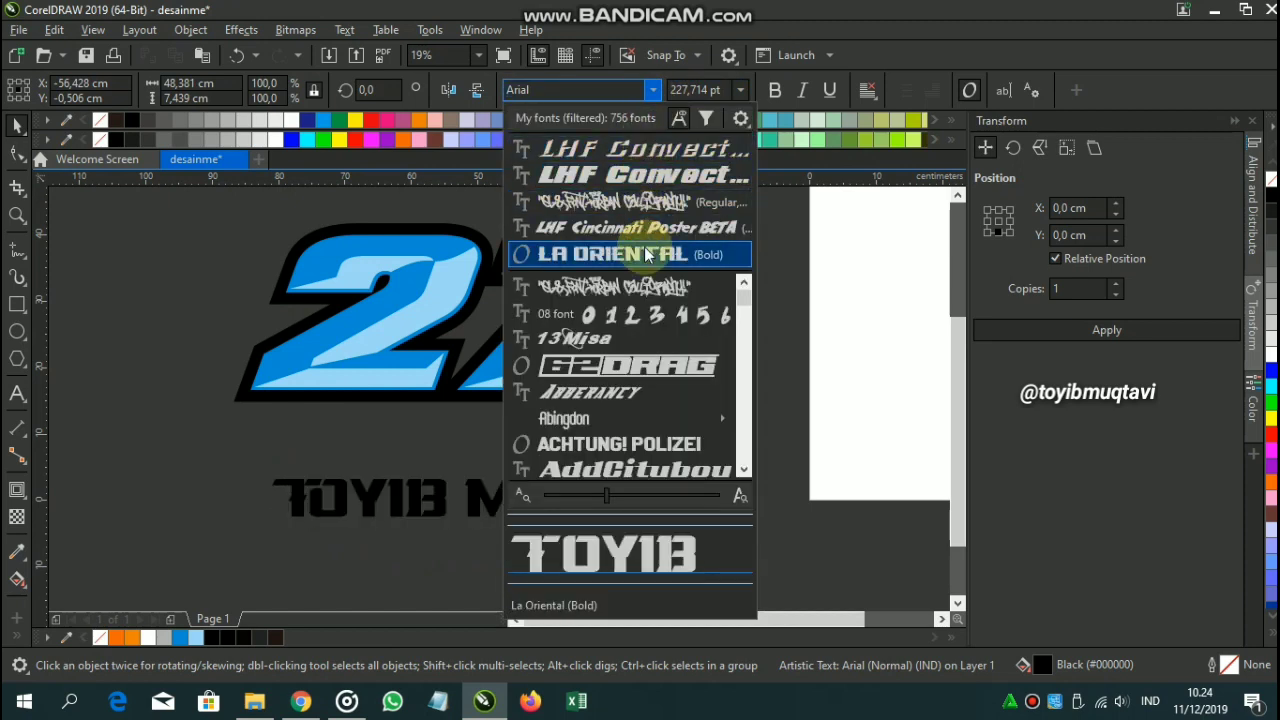
{"action": "scroll", "coordinate": [624, 369], "scroll_direction": "down", "scroll_amount": 6}
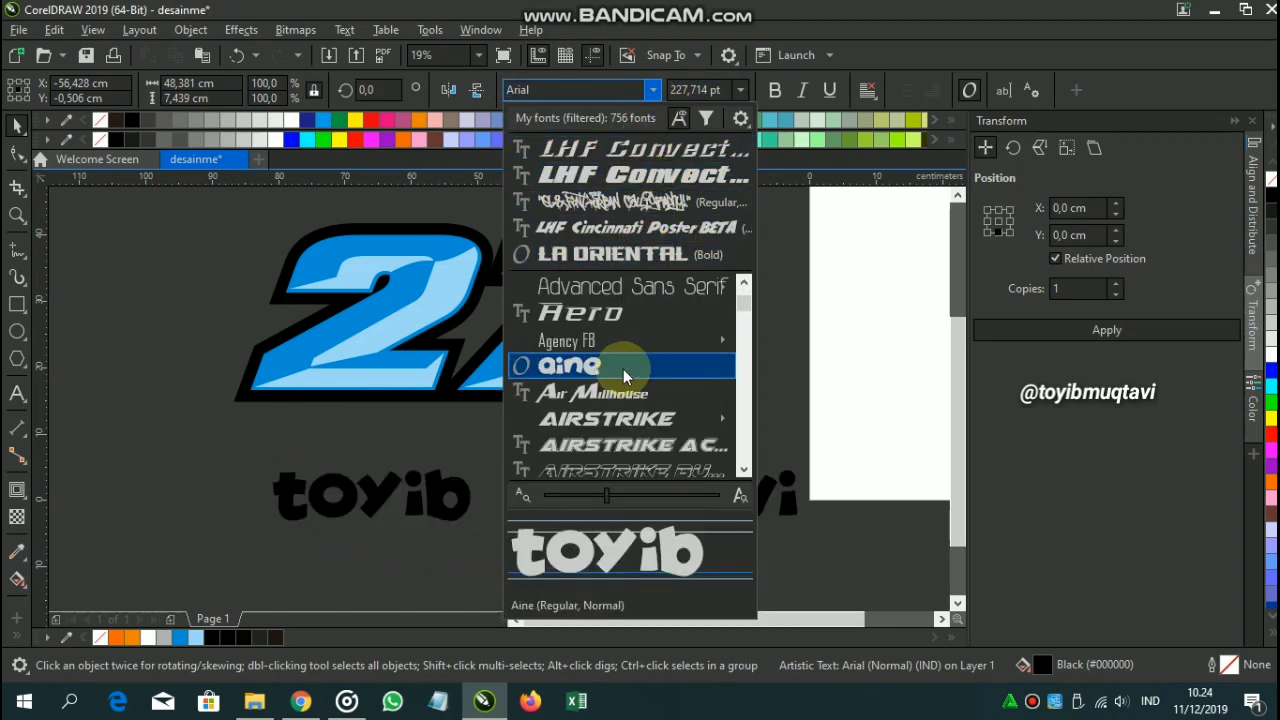
{"action": "scroll", "coordinate": [625, 369], "scroll_direction": "down", "scroll_amount": 8}
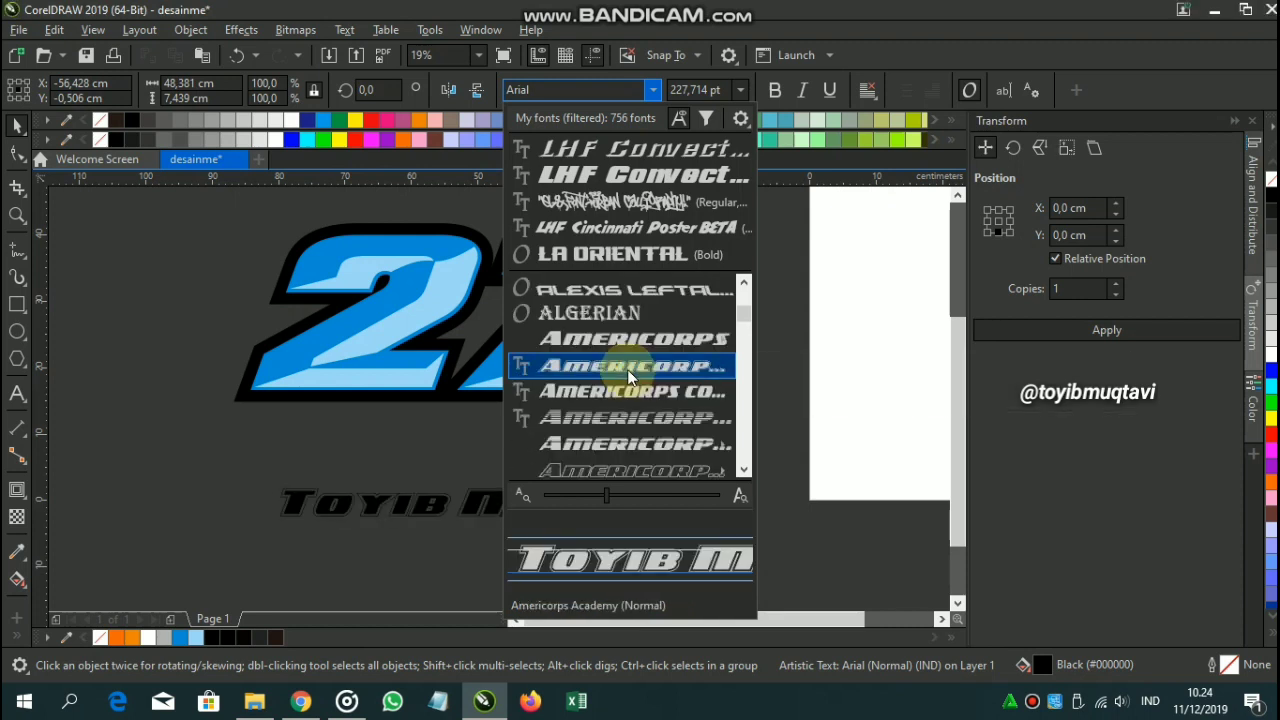
{"action": "scroll", "coordinate": [627, 370], "scroll_direction": "down", "scroll_amount": 2}
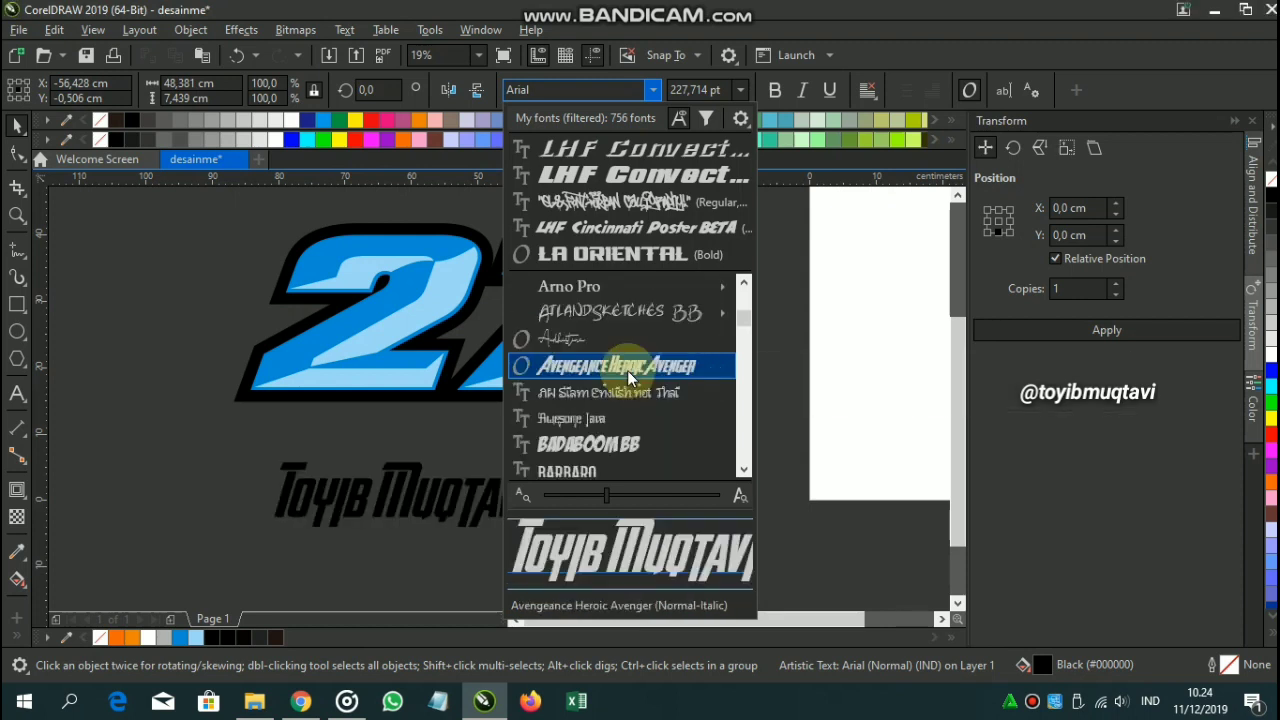
{"action": "scroll", "coordinate": [628, 370], "scroll_direction": "down", "scroll_amount": 2}
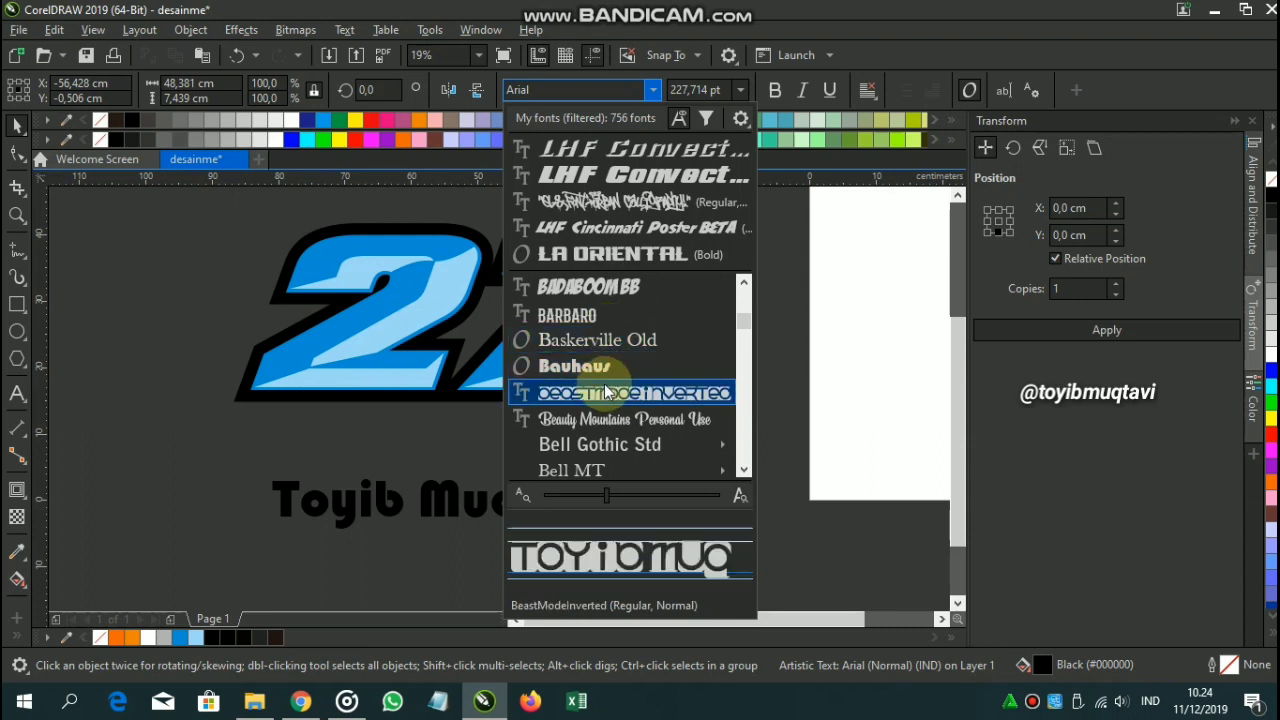
{"action": "scroll", "coordinate": [604, 390], "scroll_direction": "down", "scroll_amount": 2}
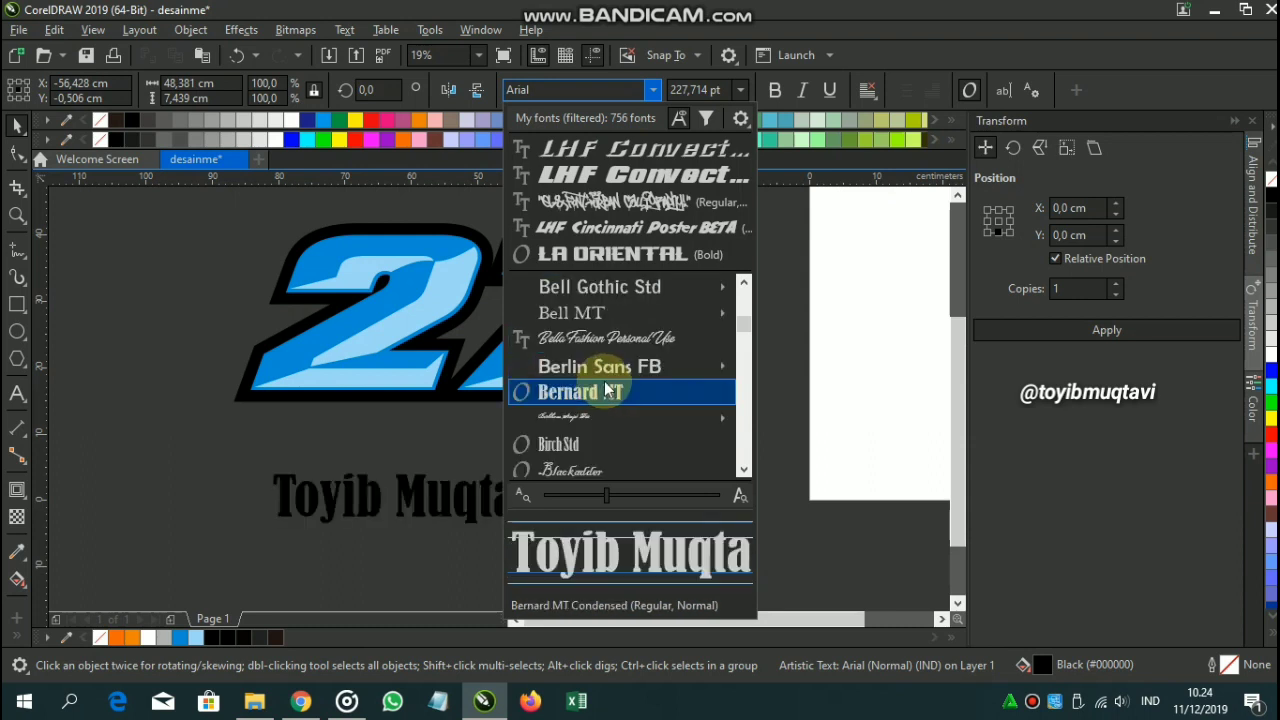
{"action": "scroll", "coordinate": [605, 390], "scroll_direction": "down", "scroll_amount": 4}
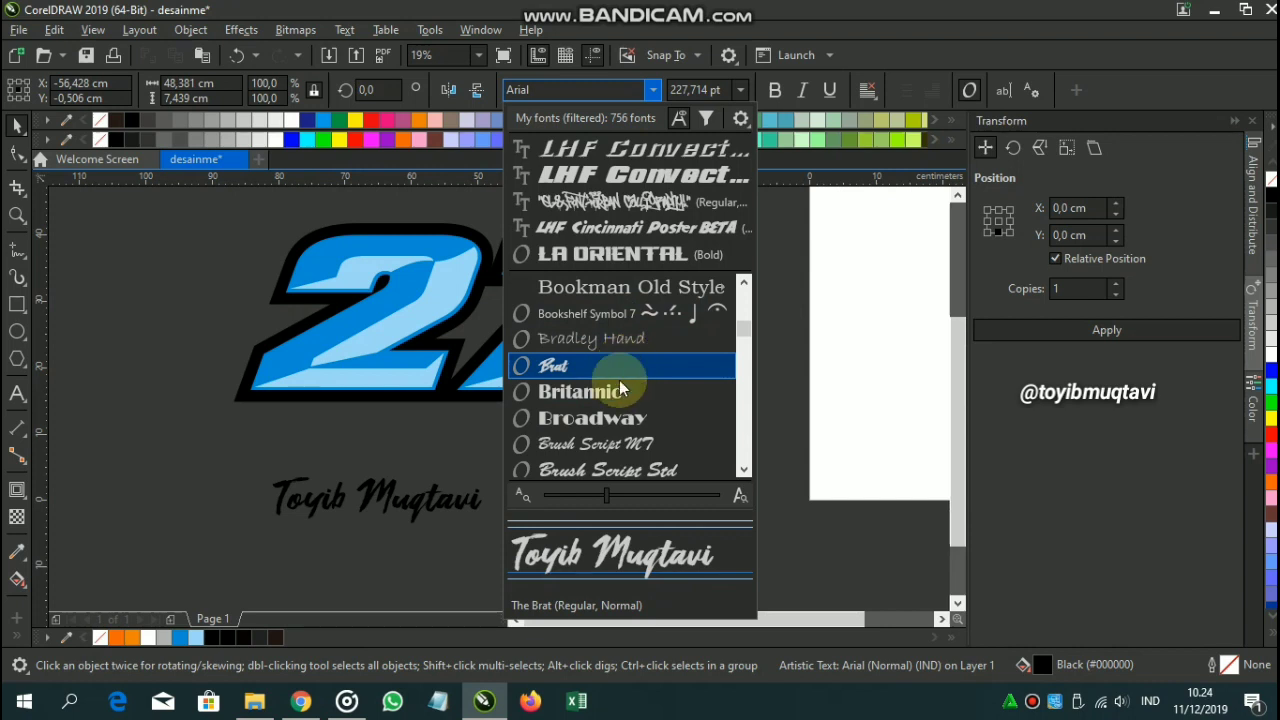
{"action": "scroll", "coordinate": [615, 420], "scroll_direction": "down", "scroll_amount": 3}
{"action": "scroll", "coordinate": [612, 443], "scroll_direction": "down", "scroll_amount": 2}
{"action": "mouse_move", "coordinate": [612, 446]}
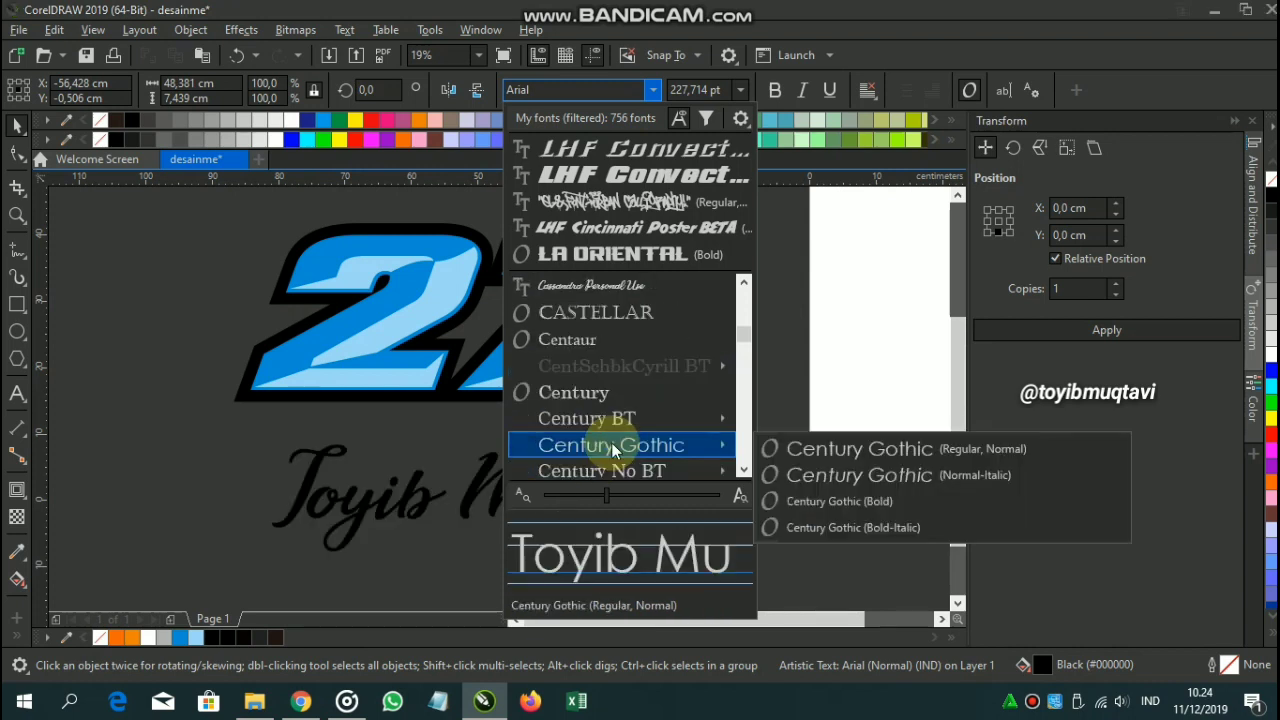
{"action": "scroll", "coordinate": [612, 445], "scroll_direction": "down", "scroll_amount": 2}
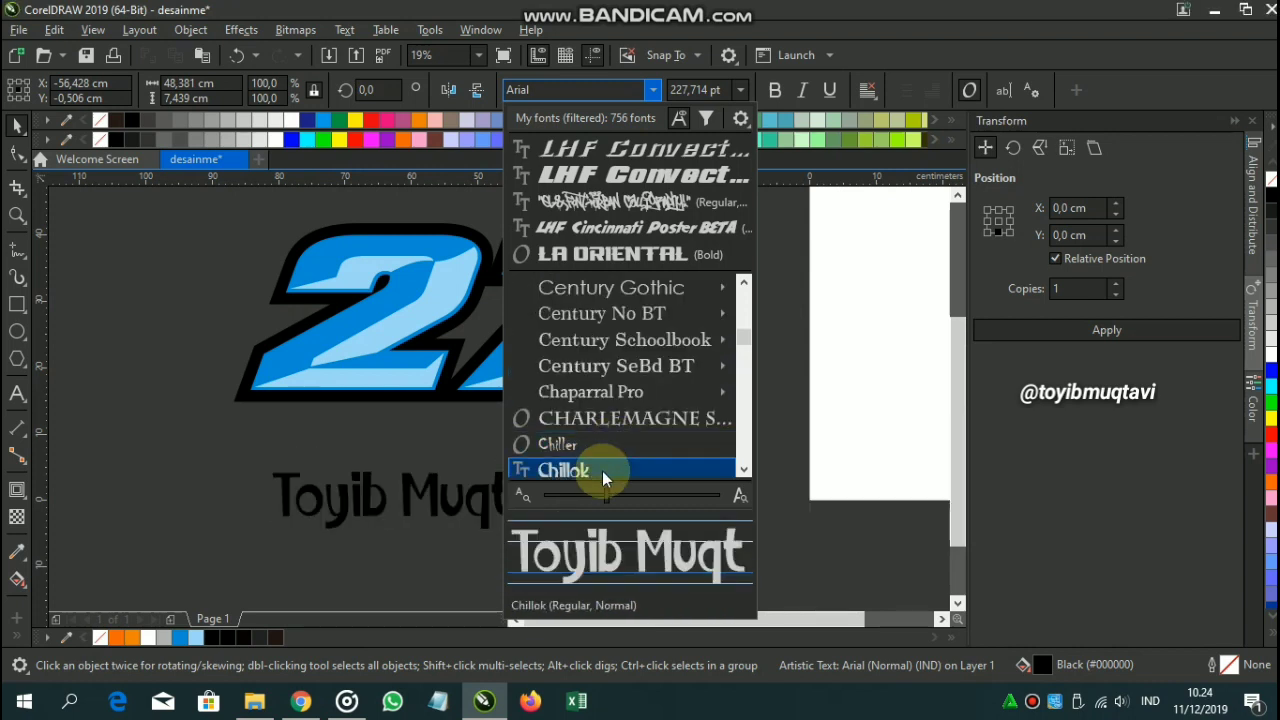
{"action": "scroll", "coordinate": [602, 471], "scroll_direction": "down", "scroll_amount": 5}
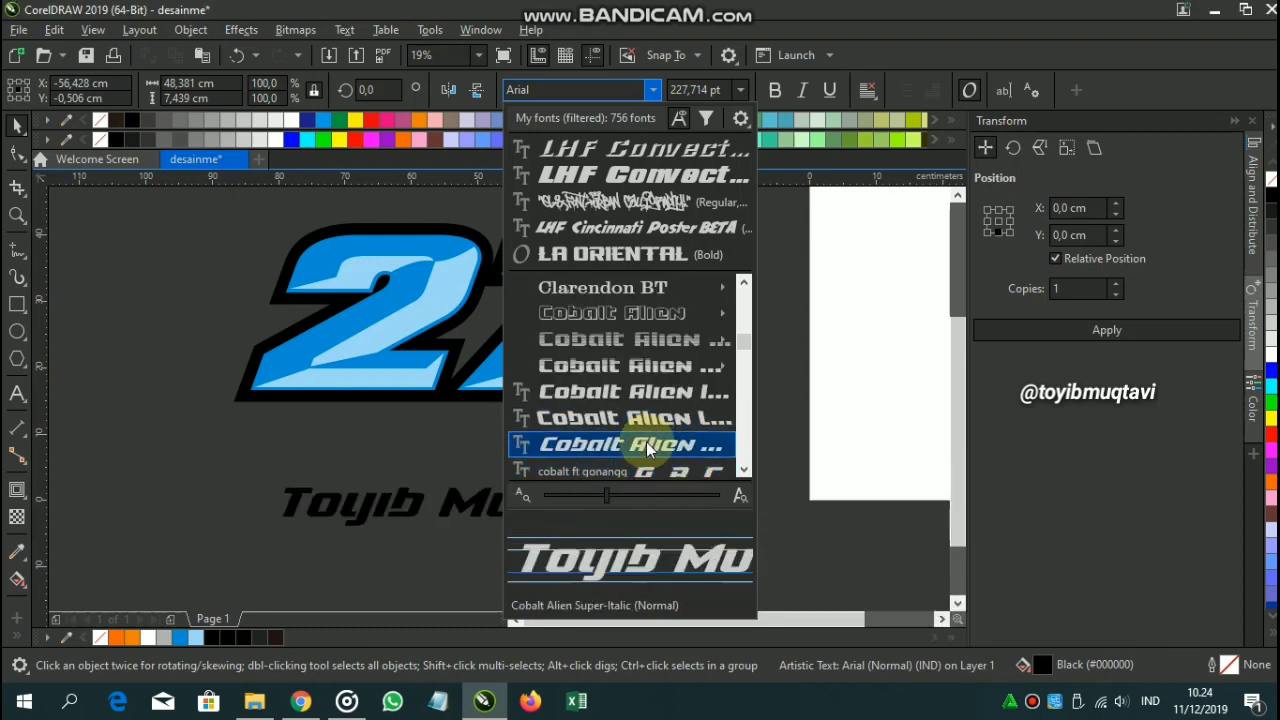
{"action": "left_click", "coordinate": [642, 443]}
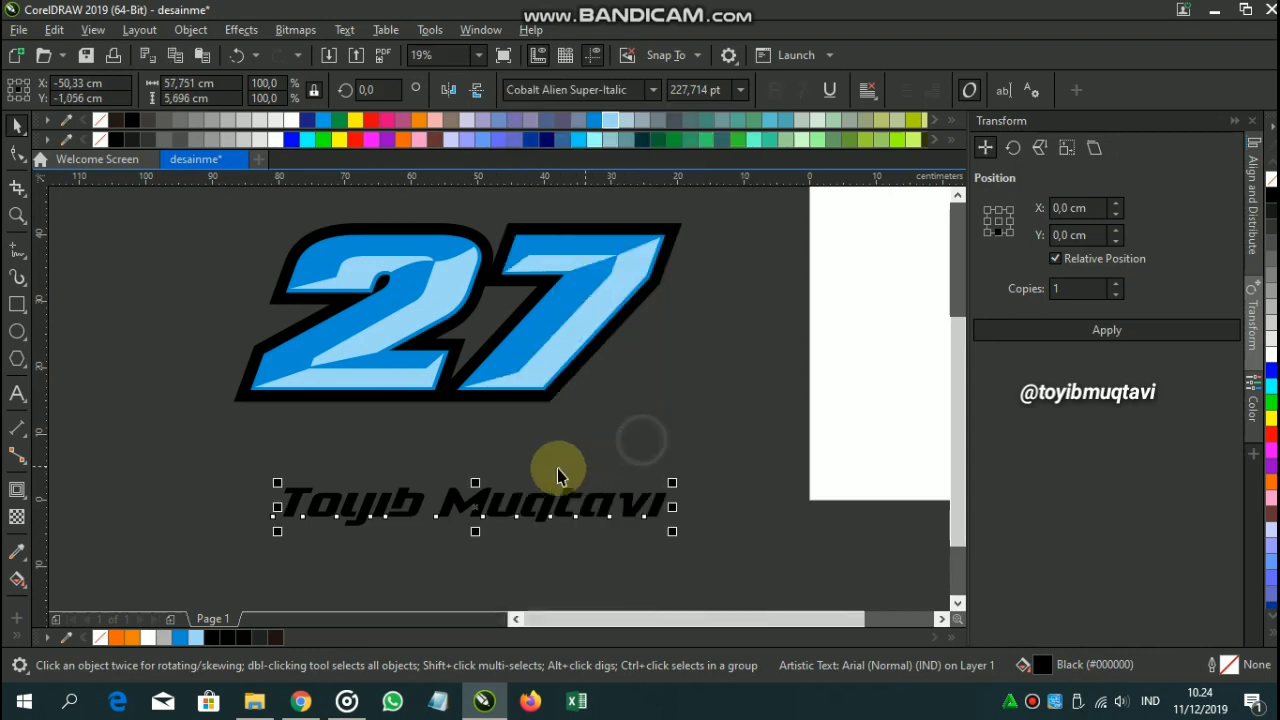
{"action": "left_click_drag", "start_coordinate": [641, 557], "coordinate": [578, 479]}
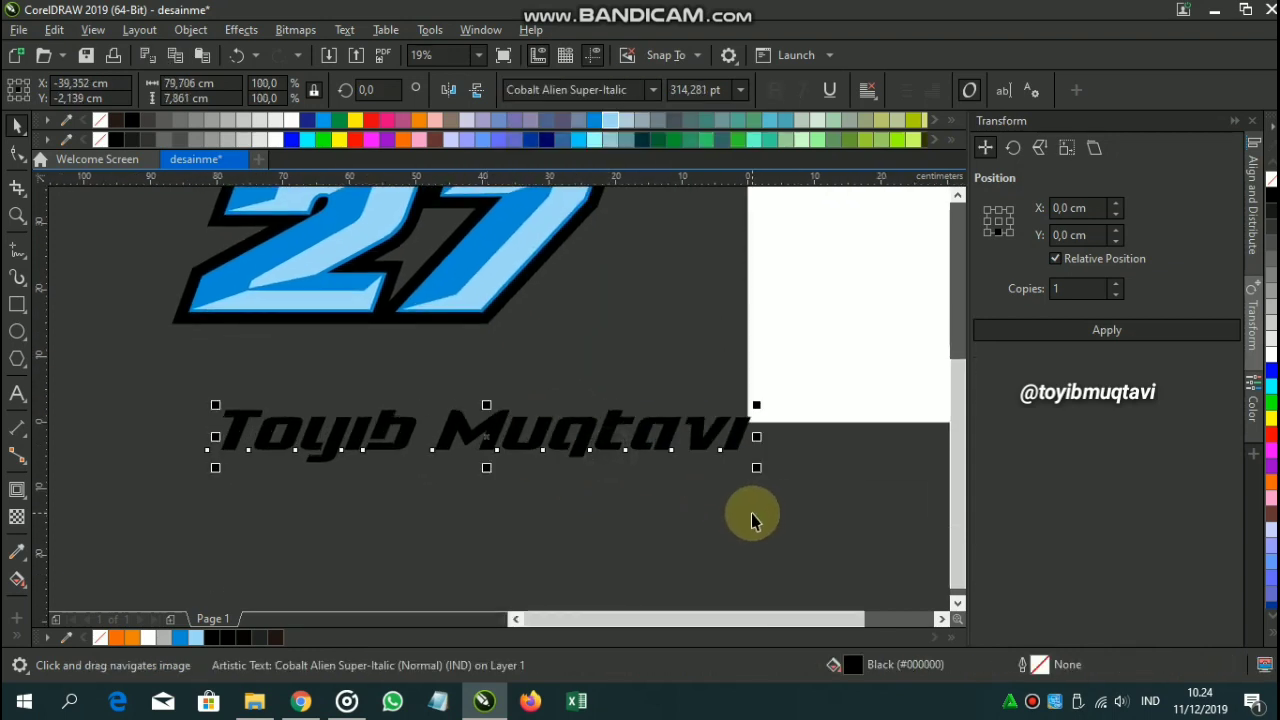
{"action": "key", "text": "ctrl+q"}
Reshape the y by shifting its inner nodes right and raising its stem top.
{"action": "left_click", "coordinate": [14, 153]}
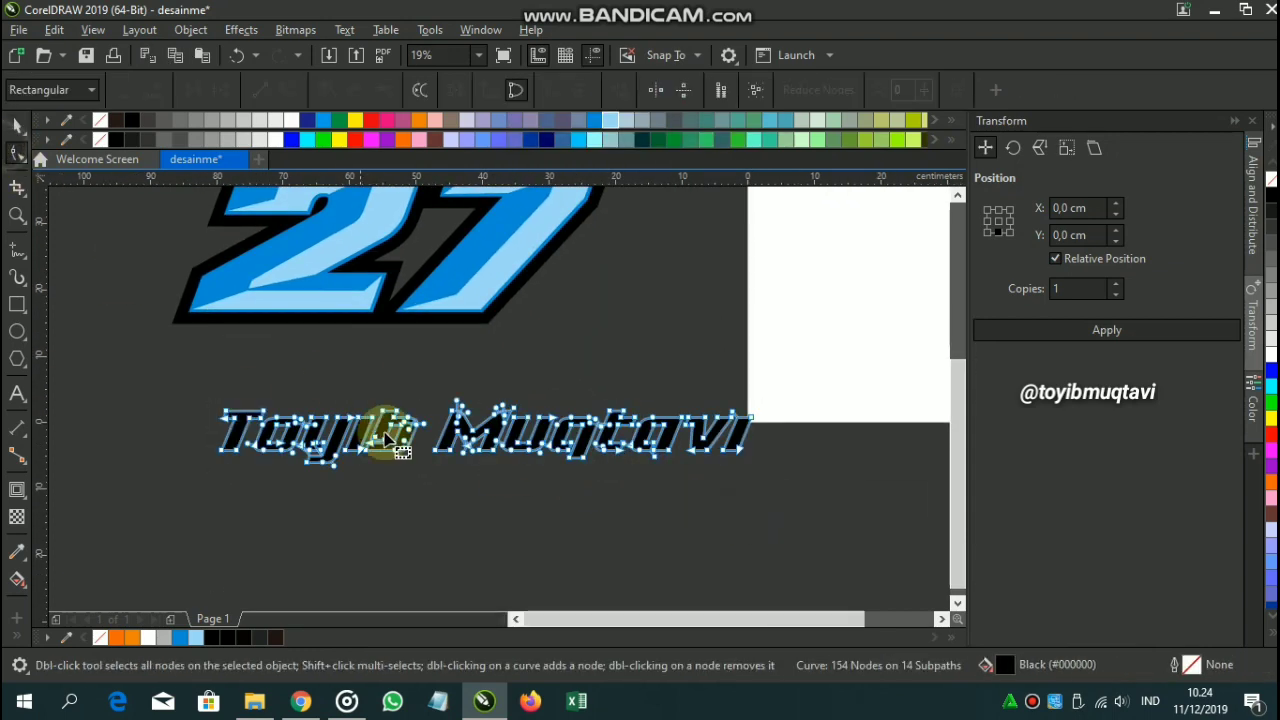
{"action": "scroll", "coordinate": [251, 460], "scroll_direction": "up", "scroll_amount": 4}
{"action": "left_click_drag", "start_coordinate": [251, 457], "coordinate": [388, 420]}
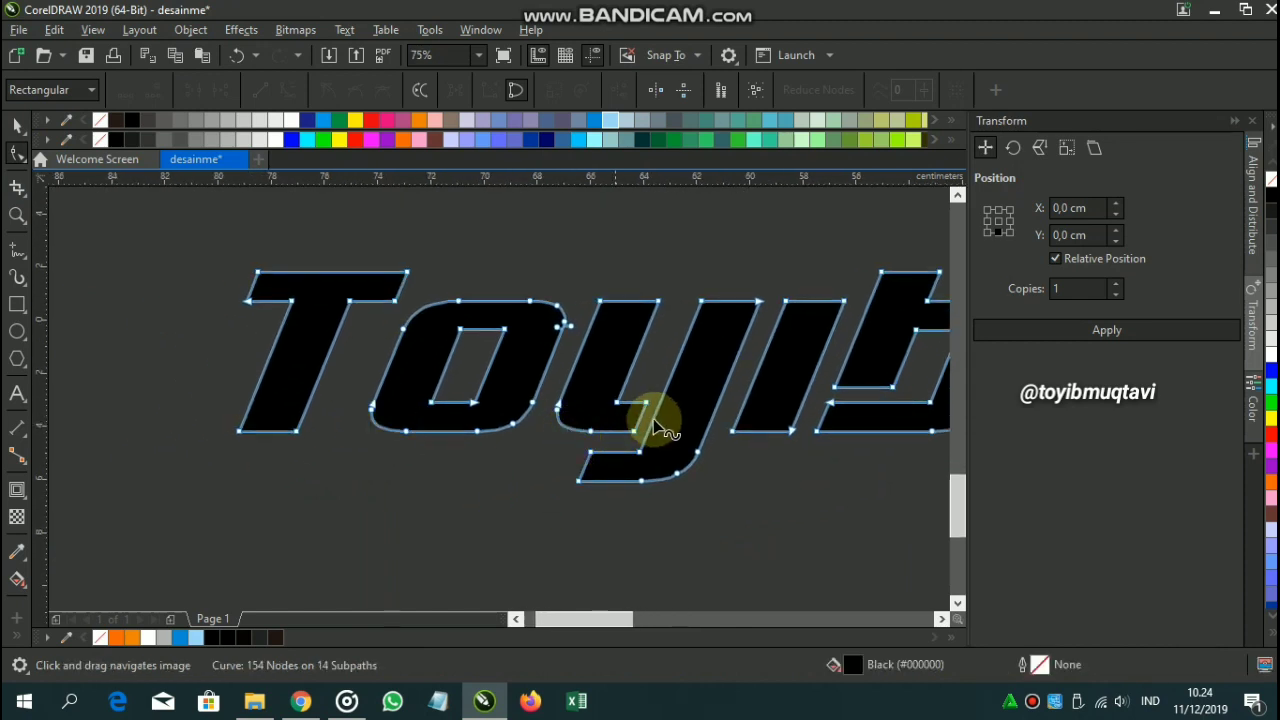
{"action": "scroll", "coordinate": [615, 415], "scroll_direction": "up", "scroll_amount": 4}
{"action": "left_click_drag", "start_coordinate": [583, 327], "coordinate": [651, 491]}
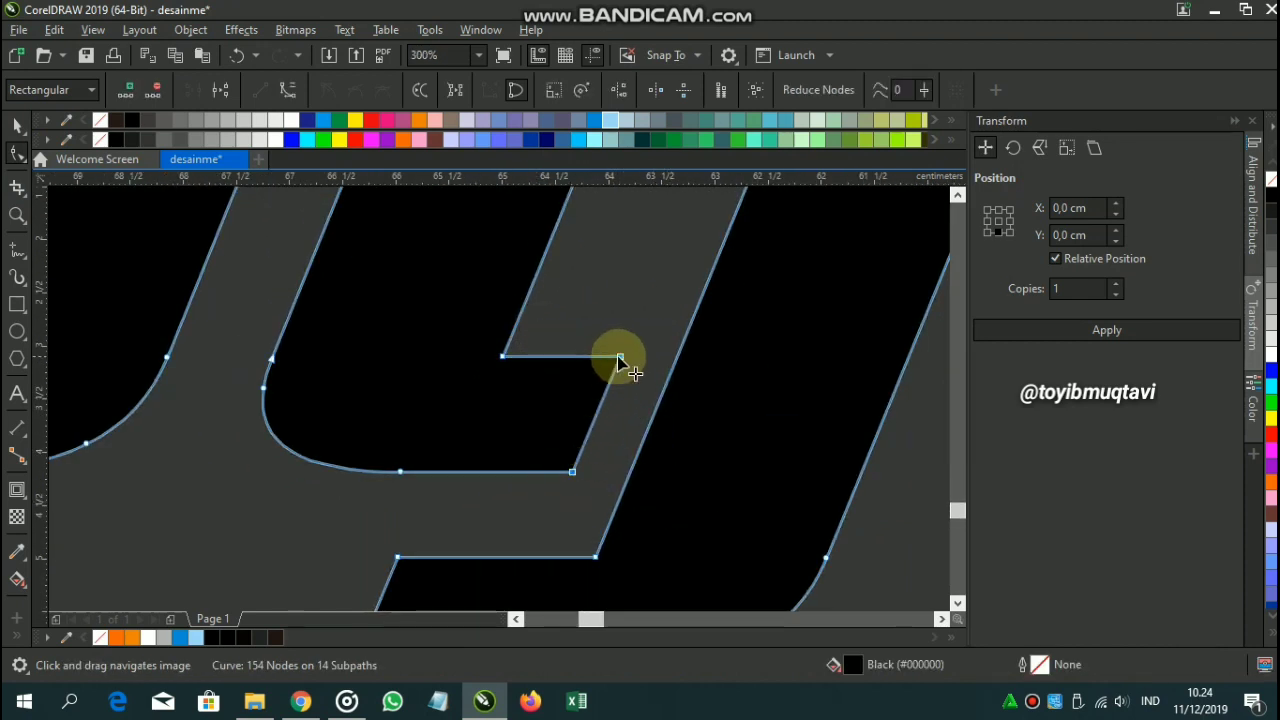
{"action": "left_click_drag", "start_coordinate": [618, 358], "coordinate": [676, 362]}
{"action": "scroll", "coordinate": [655, 425], "scroll_direction": "down", "scroll_amount": 3}
{"action": "scroll", "coordinate": [620, 435], "scroll_direction": "up", "scroll_amount": 3}
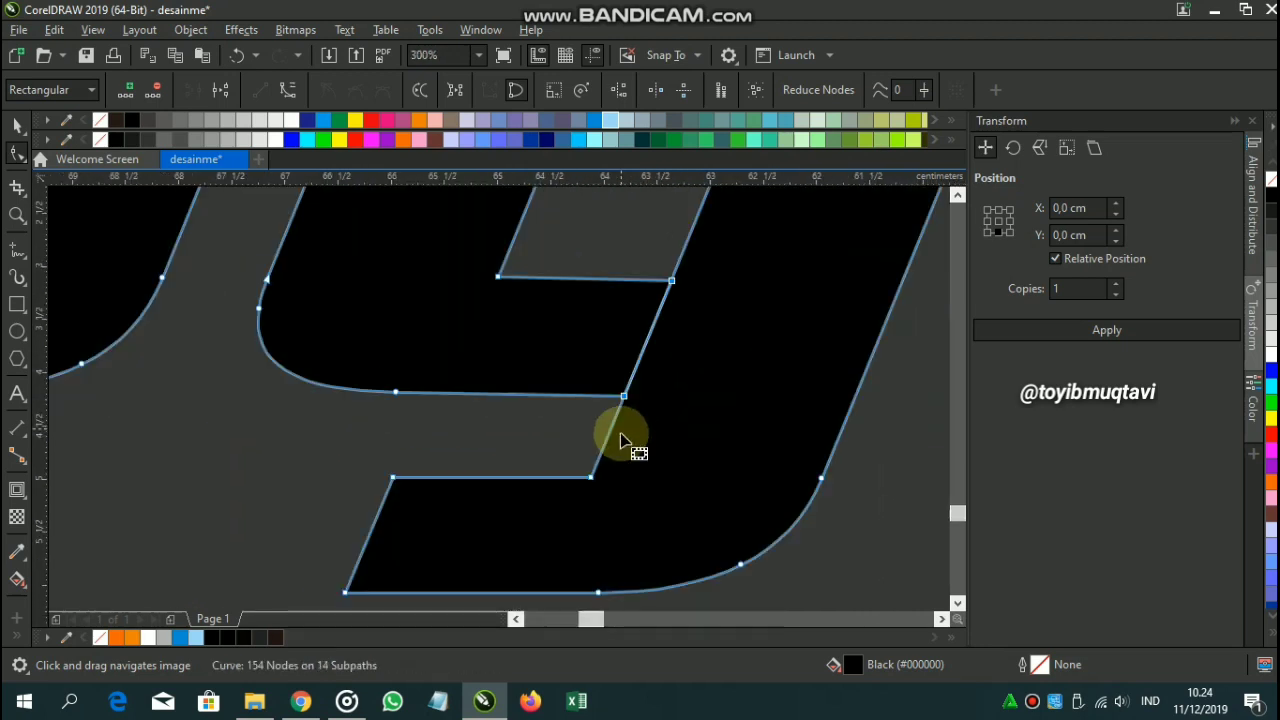
{"action": "left_click_drag", "start_coordinate": [593, 478], "coordinate": [798, 473]}
{"action": "scroll", "coordinate": [795, 478], "scroll_direction": "down", "scroll_amount": 5}
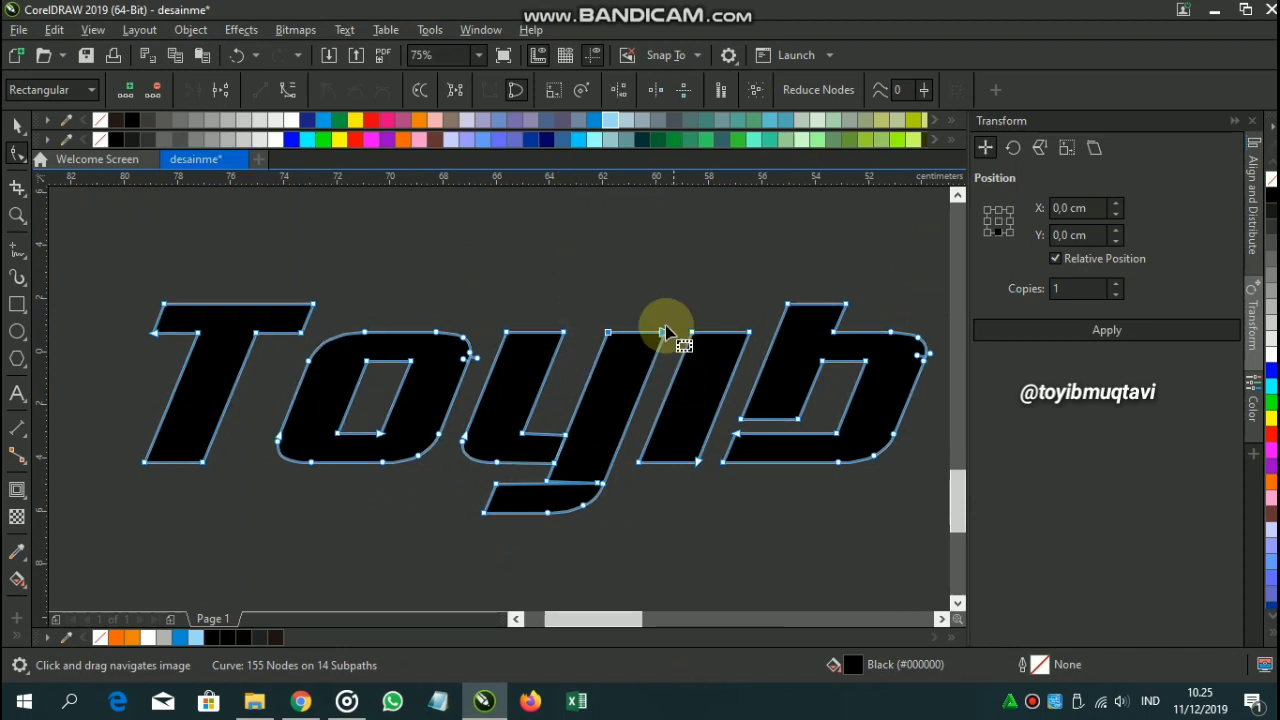
{"action": "left_click_drag", "start_coordinate": [664, 334], "coordinate": [677, 301]}
Raise the top of the b's stem and move its counter nodes down.
{"action": "left_click_drag", "start_coordinate": [826, 416], "coordinate": [621, 414]}
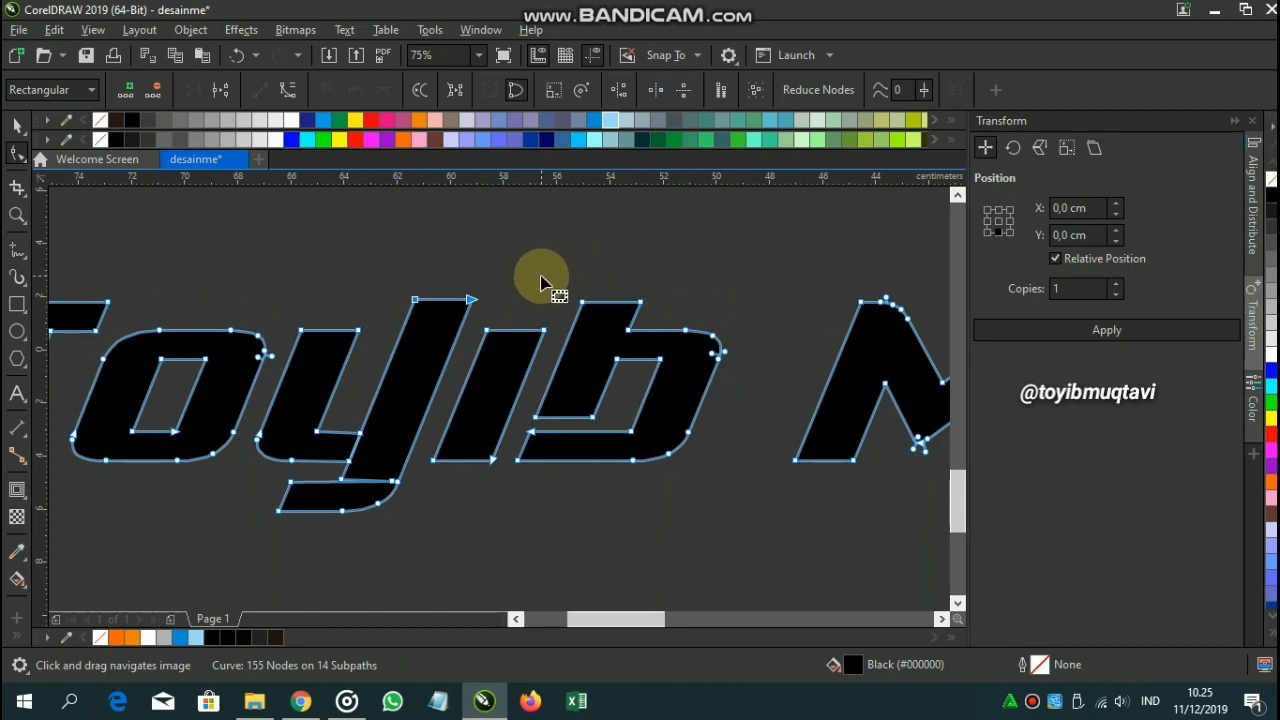
{"action": "left_click_drag", "start_coordinate": [546, 255], "coordinate": [652, 302]}
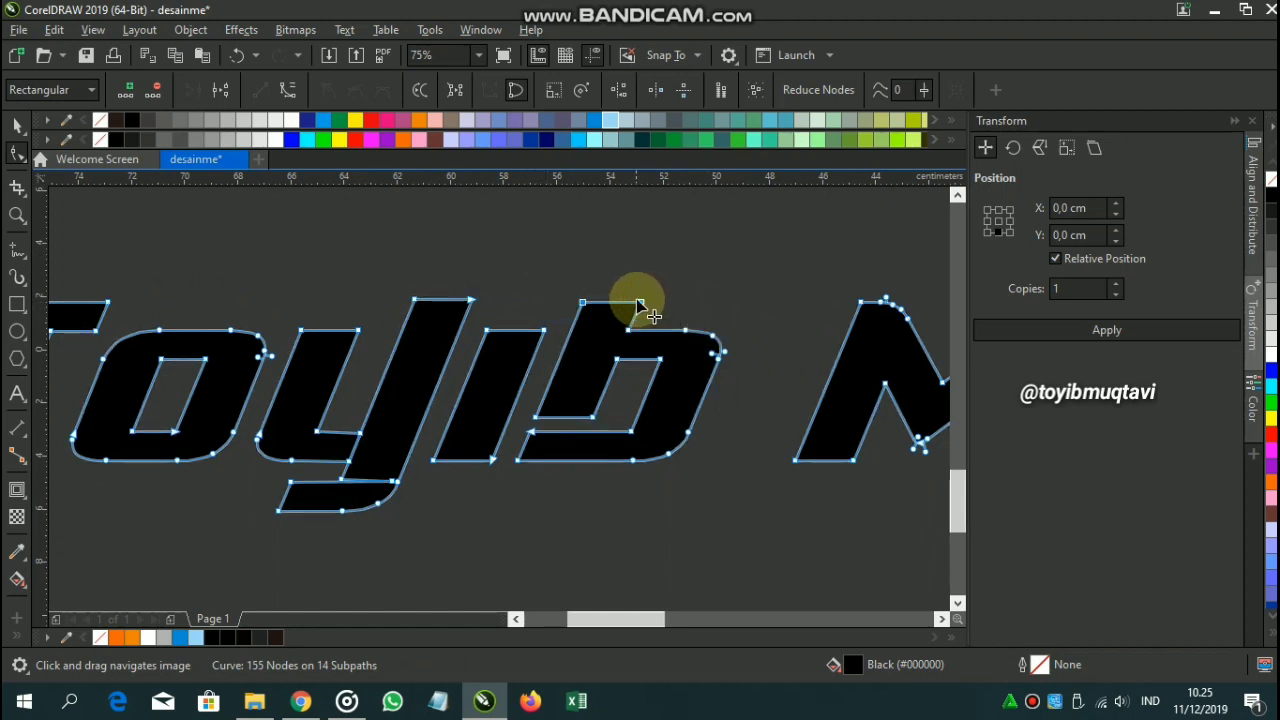
{"action": "left_click", "coordinate": [641, 273]}
{"action": "left_click_drag", "start_coordinate": [577, 282], "coordinate": [672, 315]}
{"action": "left_click_drag", "start_coordinate": [643, 301], "coordinate": [661, 259]}
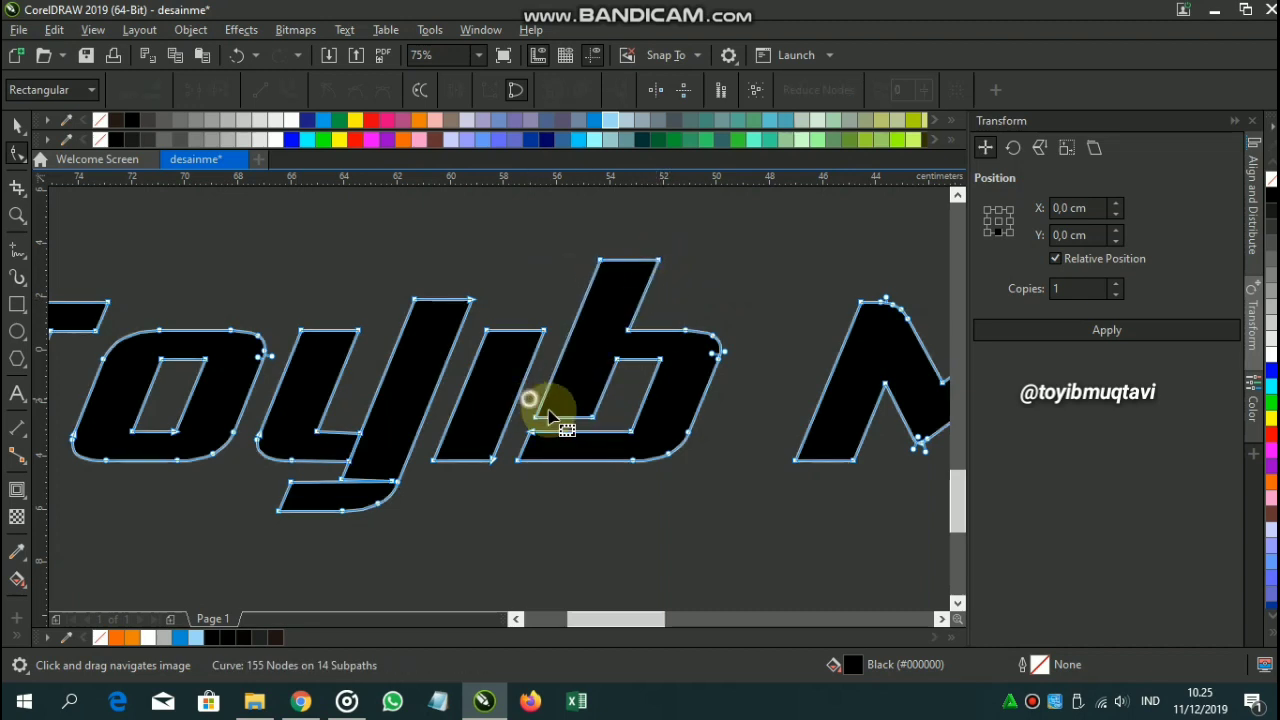
{"action": "left_click_drag", "start_coordinate": [531, 401], "coordinate": [628, 432]}
{"action": "left_click_drag", "start_coordinate": [592, 416], "coordinate": [522, 451]}
Drag the b's corner nodes left to refine its inner counter edge.
{"action": "scroll", "coordinate": [545, 427], "scroll_direction": "up", "scroll_amount": 2}
{"action": "scroll", "coordinate": [471, 449], "scroll_direction": "up", "scroll_amount": 2}
{"action": "scroll", "coordinate": [457, 423], "scroll_direction": "down", "scroll_amount": 5}
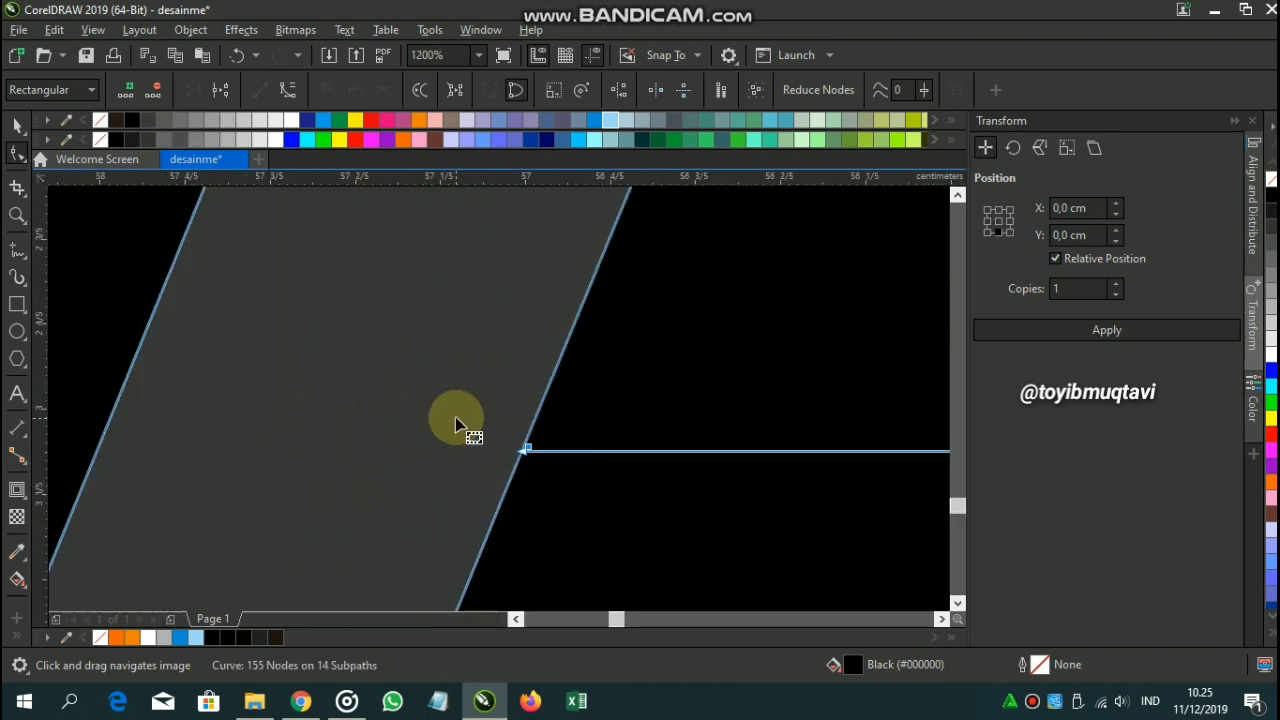
{"action": "scroll", "coordinate": [543, 380], "scroll_direction": "up", "scroll_amount": 4}
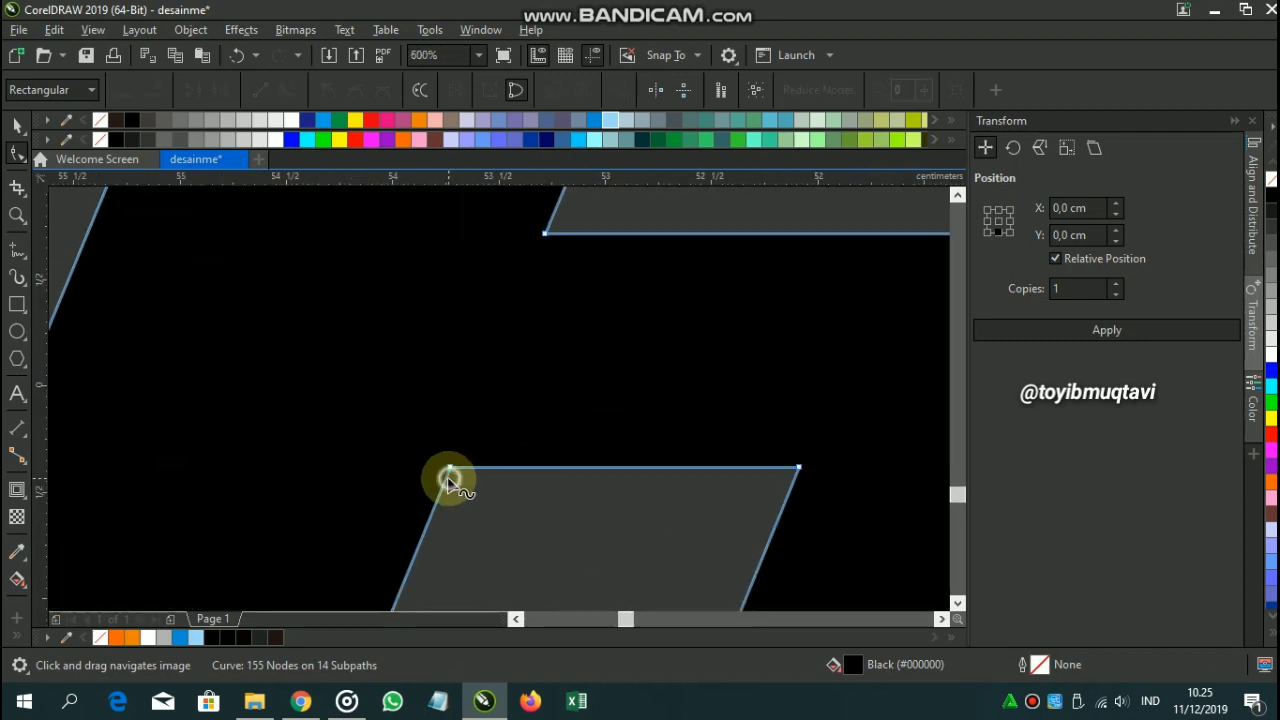
{"action": "scroll", "coordinate": [460, 470], "scroll_direction": "down", "scroll_amount": 1}
{"action": "left_click_drag", "start_coordinate": [457, 466], "coordinate": [266, 459]}
{"action": "scroll", "coordinate": [491, 403], "scroll_direction": "down", "scroll_amount": 3}
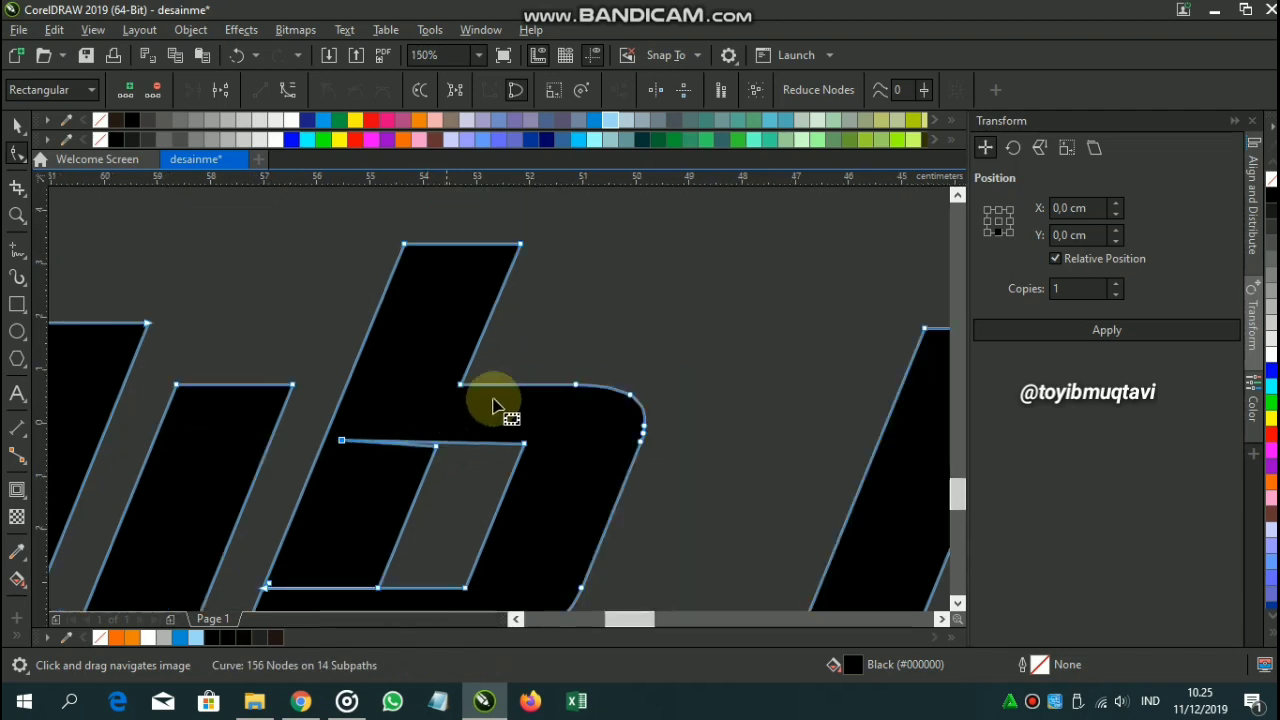
{"action": "left_click_drag", "start_coordinate": [643, 392], "coordinate": [584, 371]}
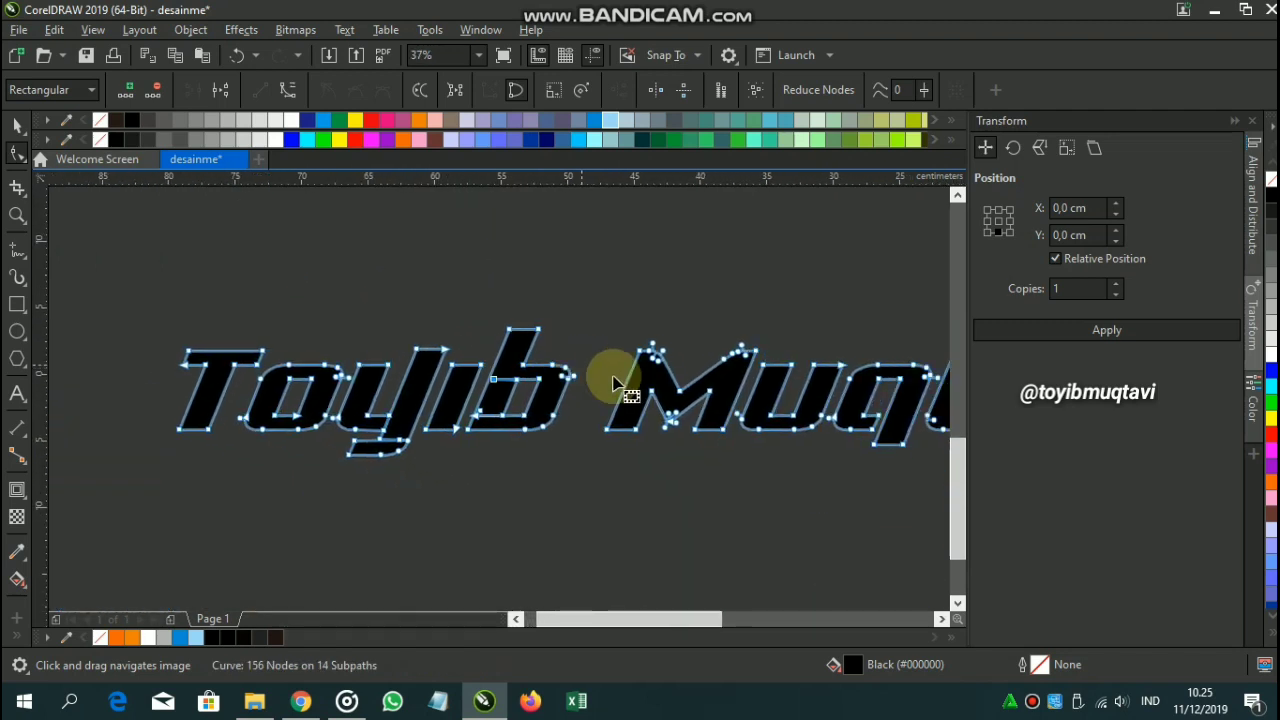
{"action": "left_click_drag", "start_coordinate": [676, 420], "coordinate": [454, 406]}
Push the u's step corner and inner corner node to the right.
{"action": "scroll", "coordinate": [680, 423], "scroll_direction": "up", "scroll_amount": 2}
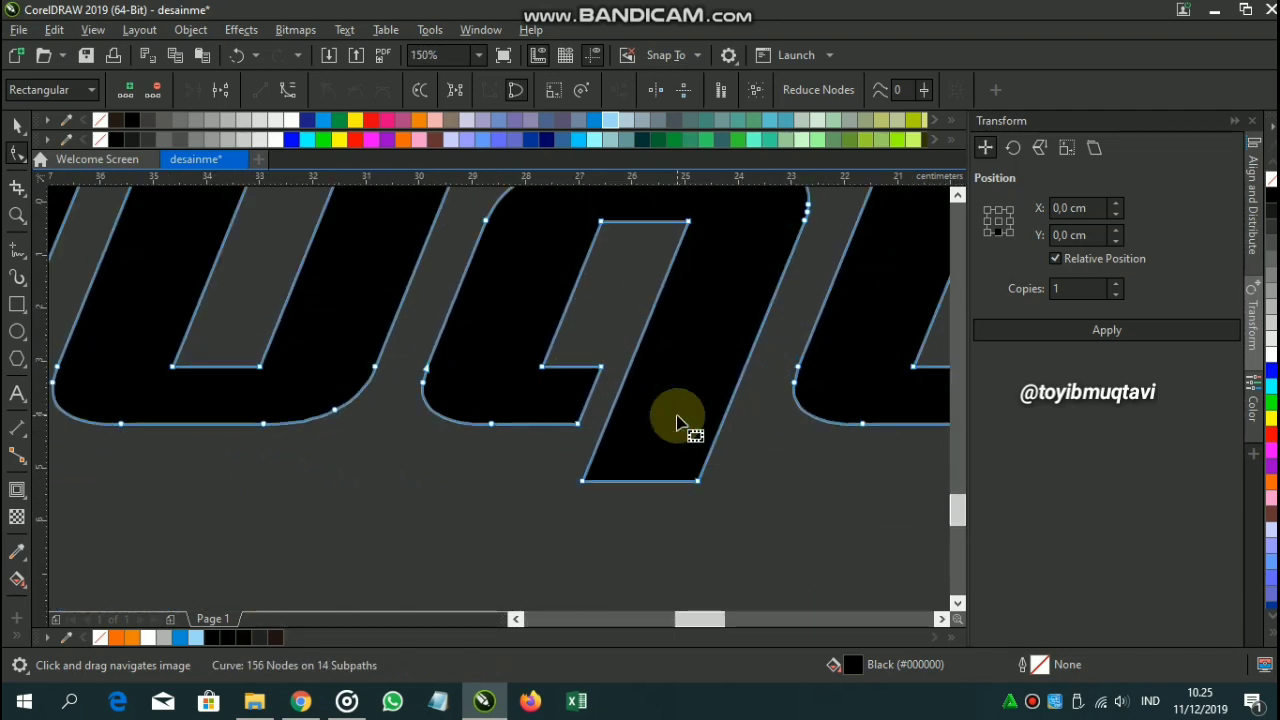
{"action": "scroll", "coordinate": [581, 360], "scroll_direction": "up", "scroll_amount": 2}
{"action": "scroll", "coordinate": [579, 356], "scroll_direction": "down", "scroll_amount": 1}
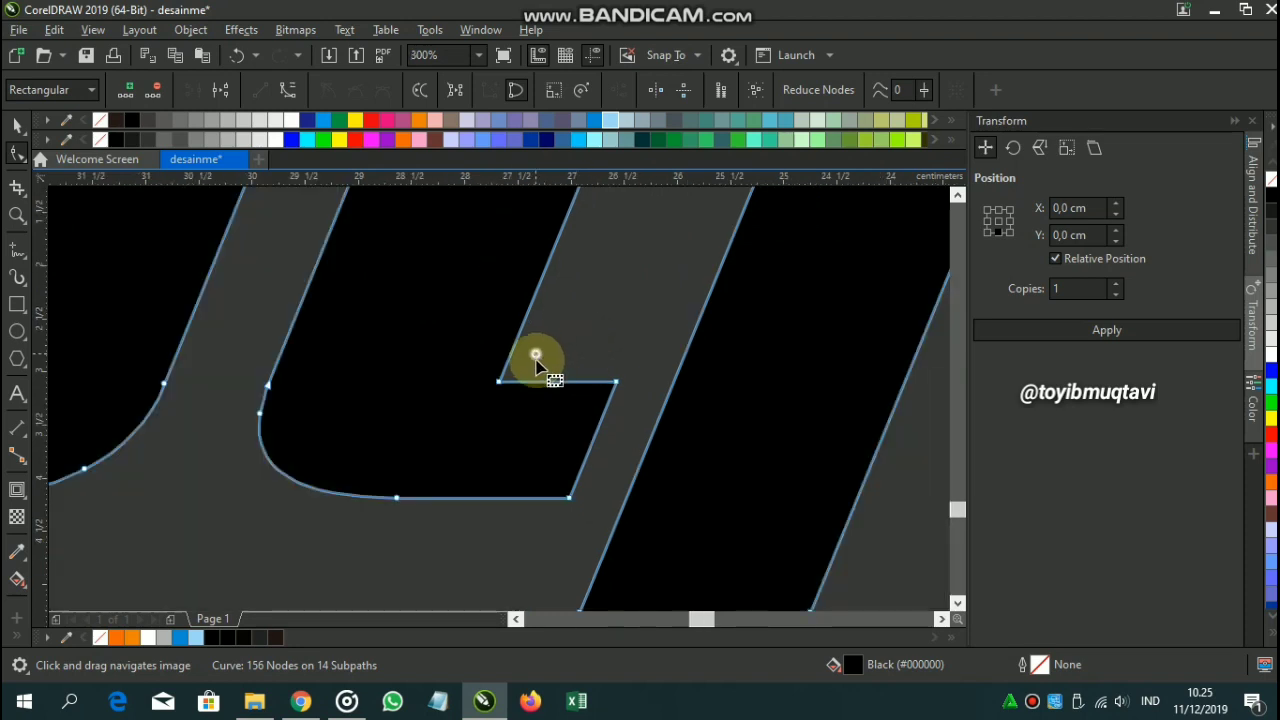
{"action": "left_click_drag", "start_coordinate": [536, 355], "coordinate": [663, 557]}
{"action": "left_click_drag", "start_coordinate": [568, 499], "coordinate": [624, 487]}
{"action": "scroll", "coordinate": [623, 481], "scroll_direction": "down", "scroll_amount": 2}
{"action": "scroll", "coordinate": [645, 384], "scroll_direction": "up", "scroll_amount": 2}
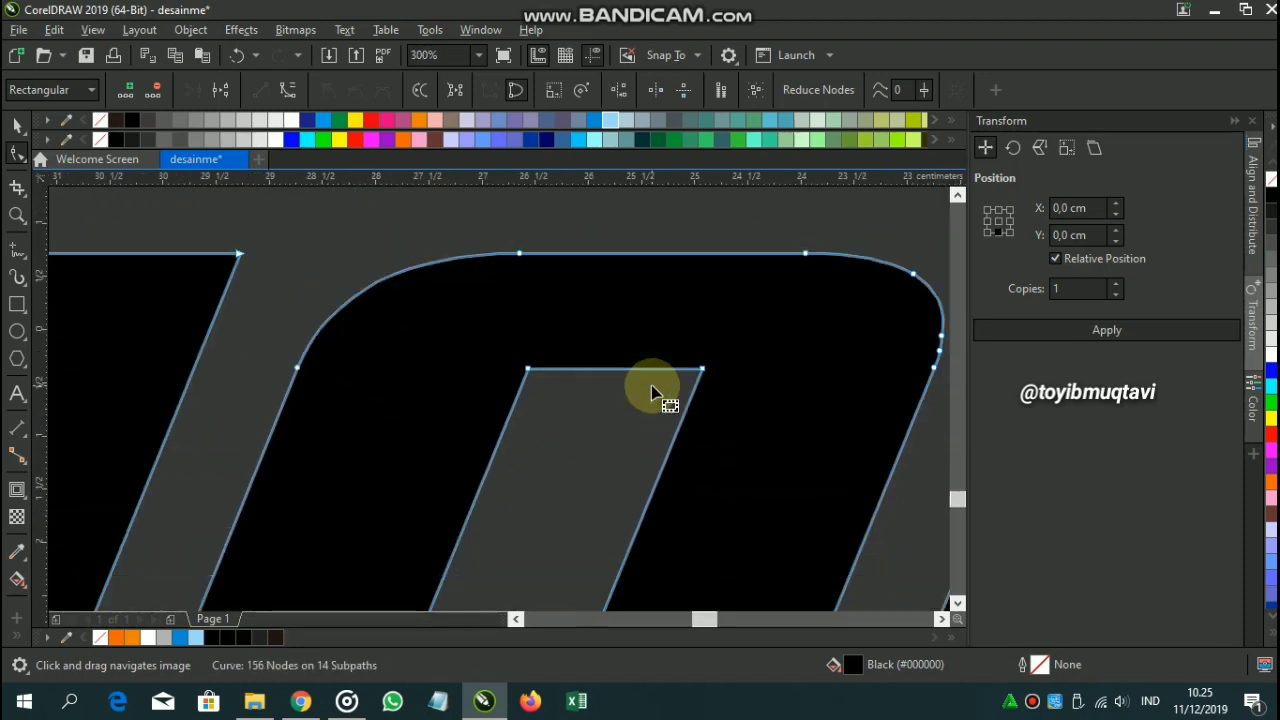
{"action": "left_click", "coordinate": [698, 376]}
{"action": "left_click_drag", "start_coordinate": [702, 376], "coordinate": [903, 354]}
{"action": "scroll", "coordinate": [903, 354], "scroll_direction": "down", "scroll_amount": 2}
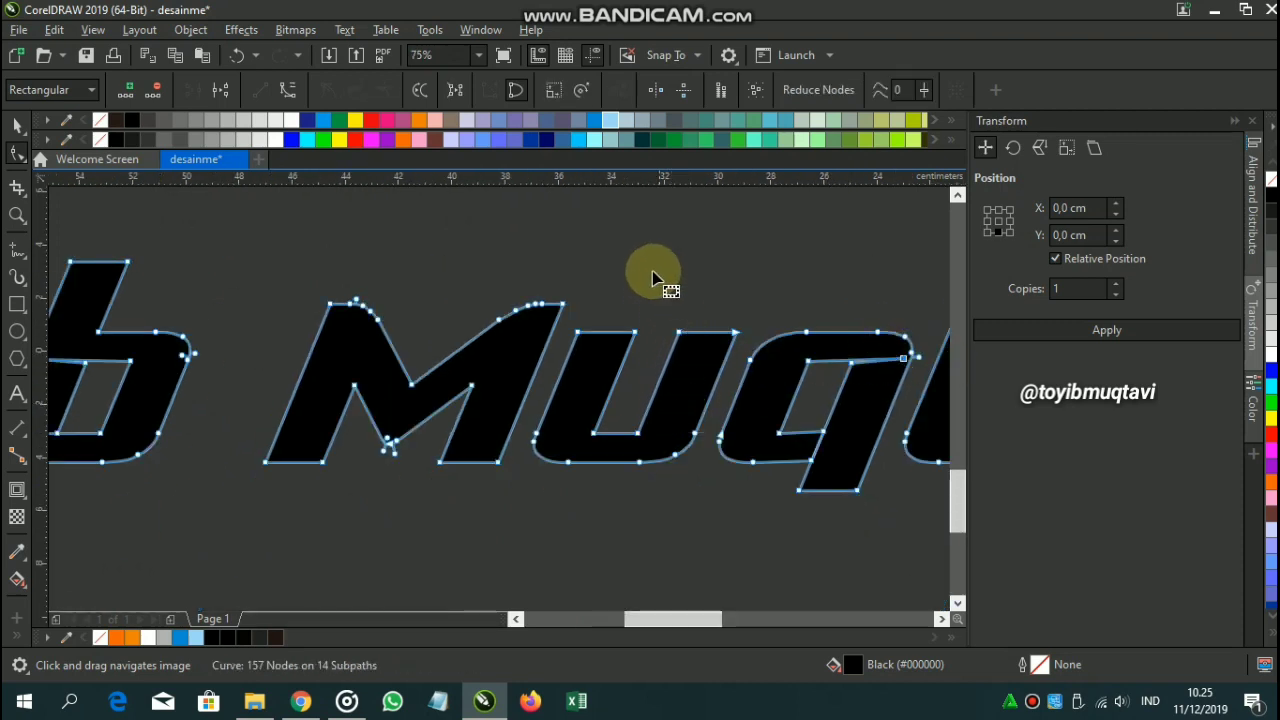
Adjust the corner nodes of the M's right leg and the t's lower crossbar.
{"action": "left_click_drag", "start_coordinate": [653, 271], "coordinate": [729, 332]}
{"action": "scroll", "coordinate": [752, 304], "scroll_direction": "down", "scroll_amount": 1}
{"action": "scroll", "coordinate": [608, 436], "scroll_direction": "up", "scroll_amount": 1}
{"action": "left_click_drag", "start_coordinate": [612, 447], "coordinate": [537, 423]}
{"action": "scroll", "coordinate": [752, 416], "scroll_direction": "down", "scroll_amount": 1}
{"action": "scroll", "coordinate": [752, 416], "scroll_direction": "down", "scroll_amount": 1}
{"action": "left_click_drag", "start_coordinate": [752, 416], "coordinate": [620, 416]}
{"action": "scroll", "coordinate": [620, 416], "scroll_direction": "up", "scroll_amount": 1}
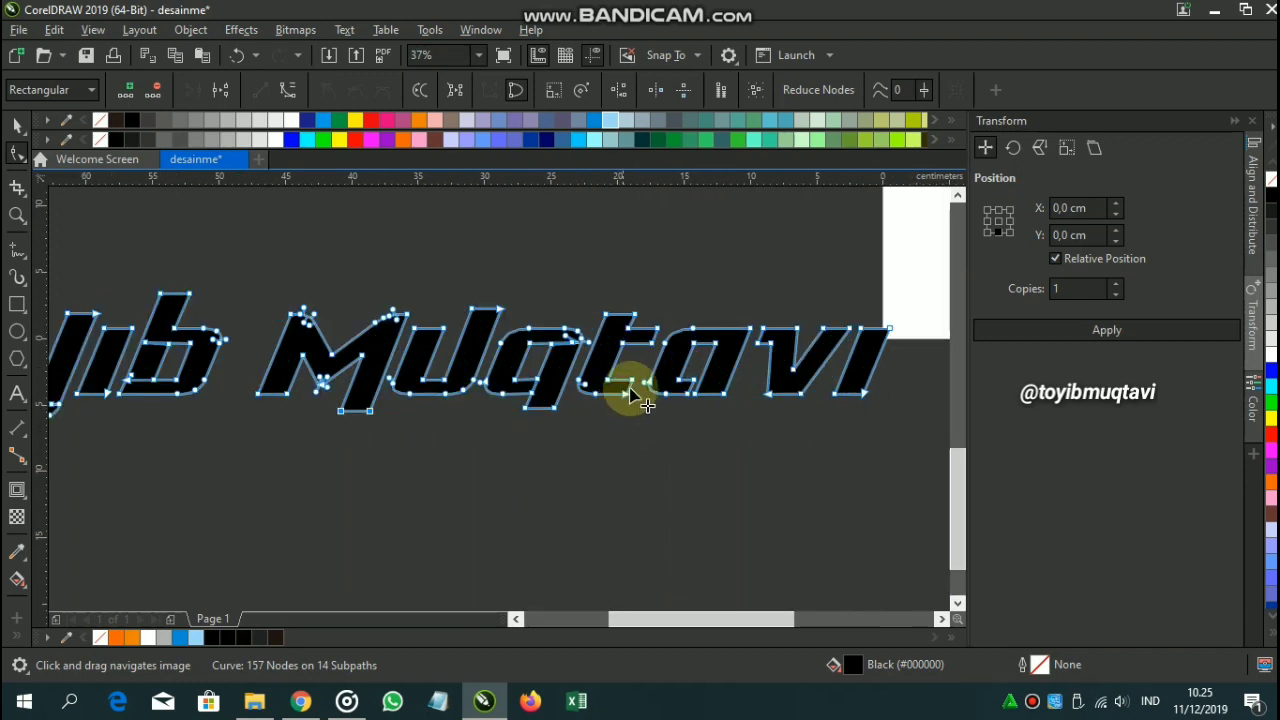
{"action": "scroll", "coordinate": [609, 372], "scroll_direction": "up", "scroll_amount": 2}
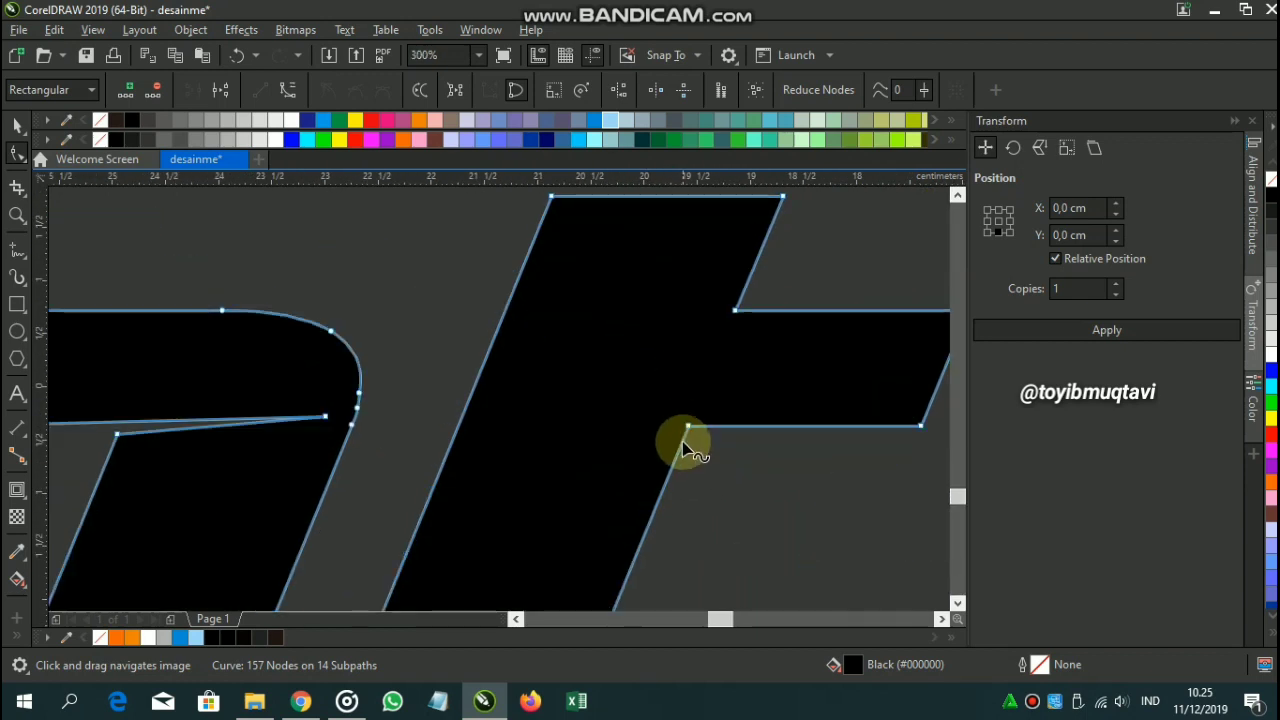
{"action": "left_click_drag", "start_coordinate": [688, 426], "coordinate": [528, 463]}
{"action": "scroll", "coordinate": [544, 432], "scroll_direction": "down", "scroll_amount": 3}
{"action": "scroll", "coordinate": [704, 445], "scroll_direction": "up", "scroll_amount": 4}
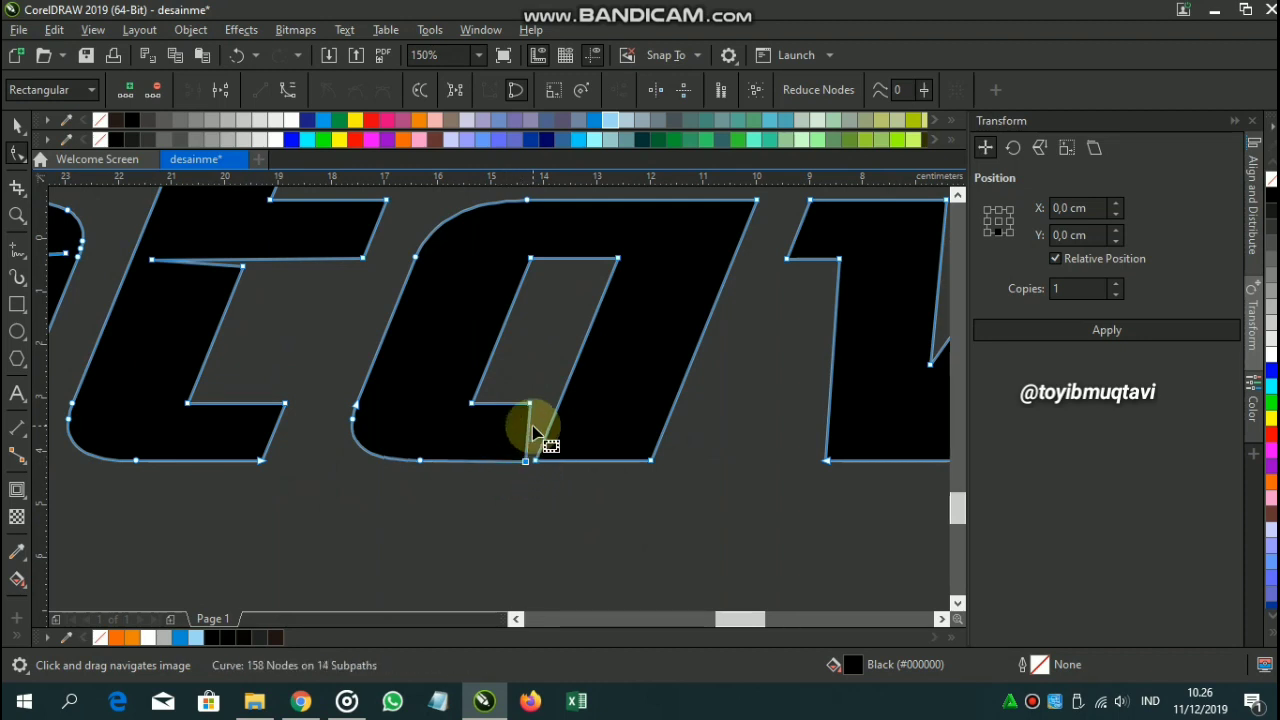
Undo the bad node move, try shifting the a's inner bottom nodes right, then undo that shift.
{"action": "key", "text": "ctrl+z"}
{"action": "left_click_drag", "start_coordinate": [489, 382], "coordinate": [544, 495]}
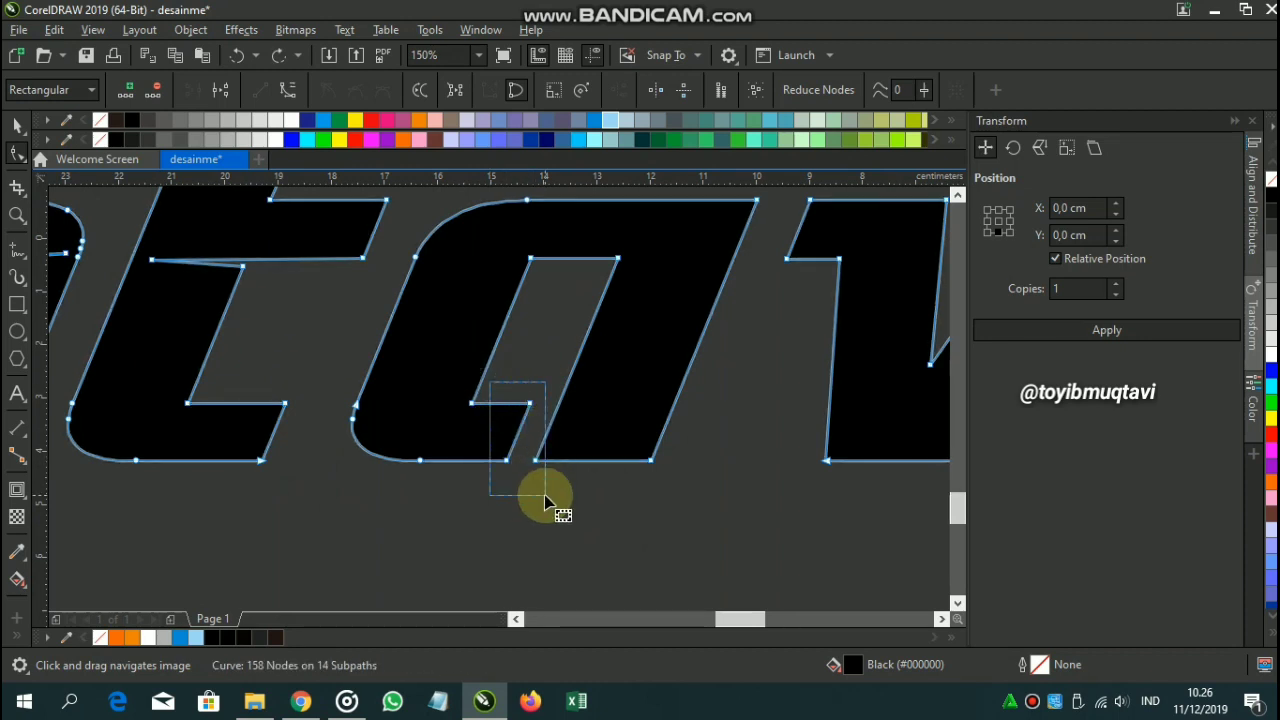
{"action": "left_click", "coordinate": [543, 373]}
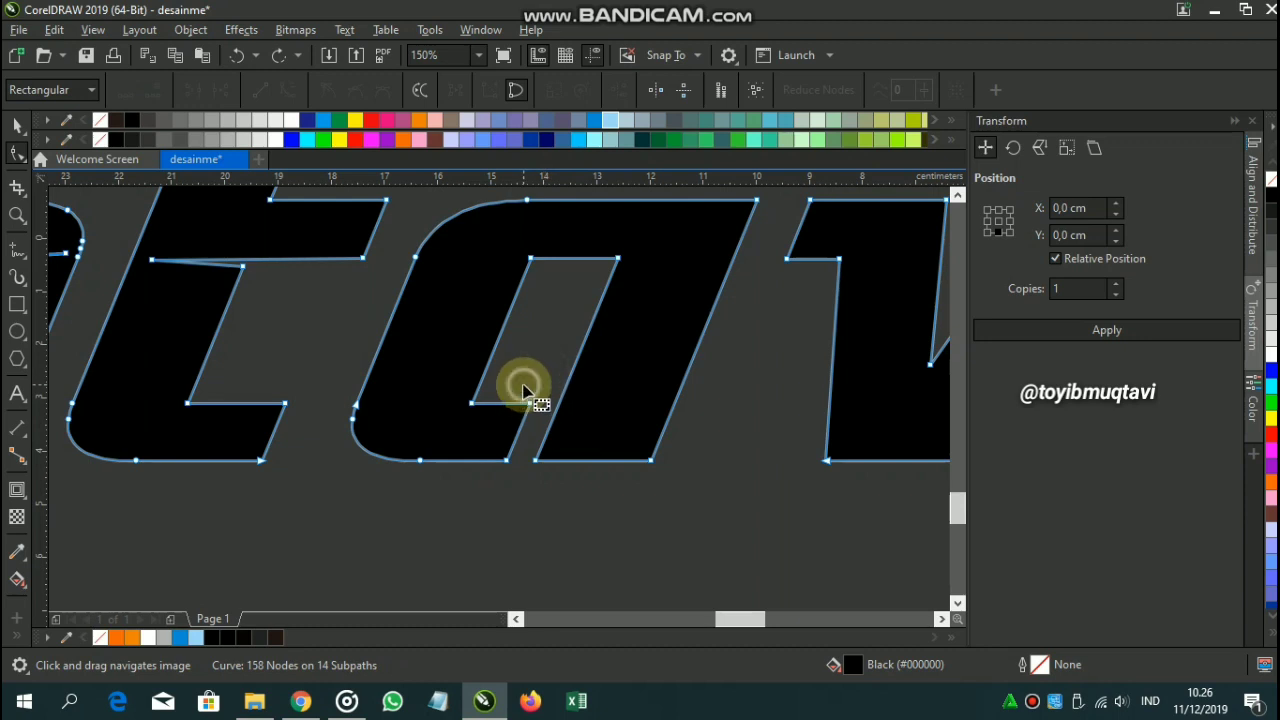
{"action": "left_click_drag", "start_coordinate": [507, 386], "coordinate": [538, 505]}
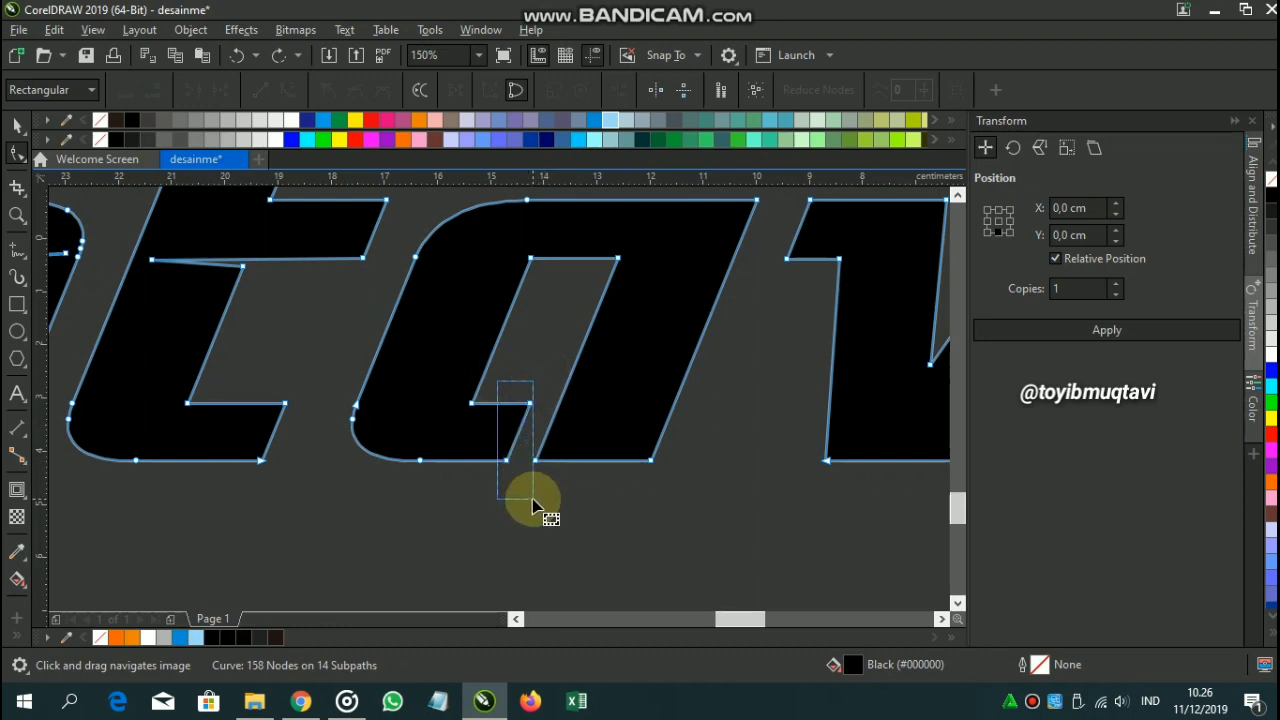
{"action": "left_click_drag", "start_coordinate": [533, 505], "coordinate": [534, 505]}
{"action": "left_click_drag", "start_coordinate": [531, 402], "coordinate": [560, 404]}
{"action": "left_click", "coordinate": [706, 516]}
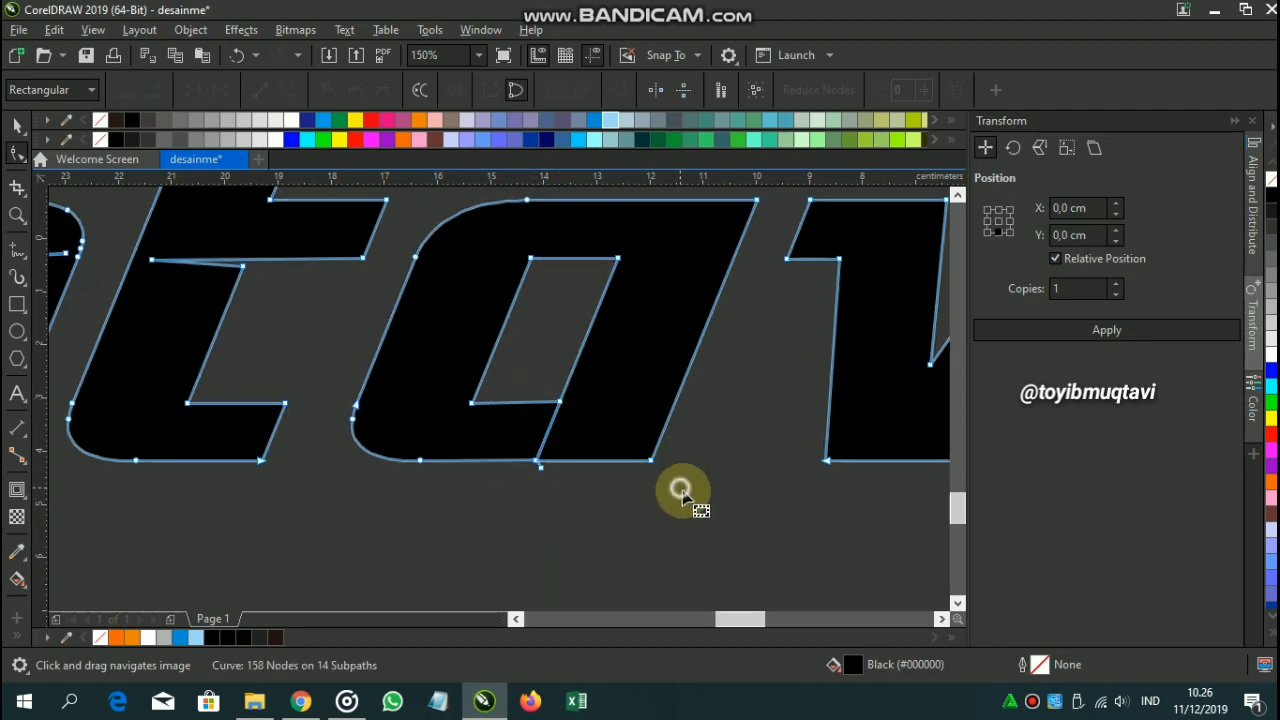
{"action": "left_click", "coordinate": [237, 55]}
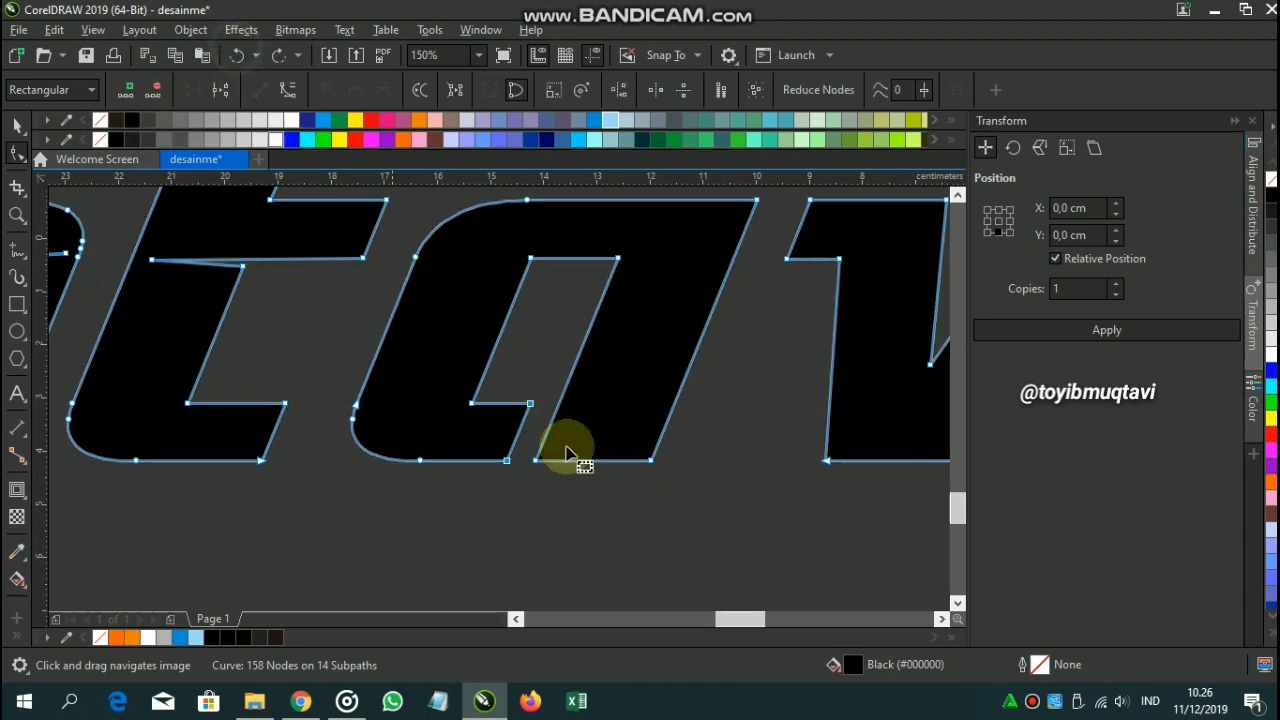
Add a node at the a counter's top-right corner and pull it right into a sharp point.
{"action": "left_click_drag", "start_coordinate": [677, 488], "coordinate": [521, 496]}
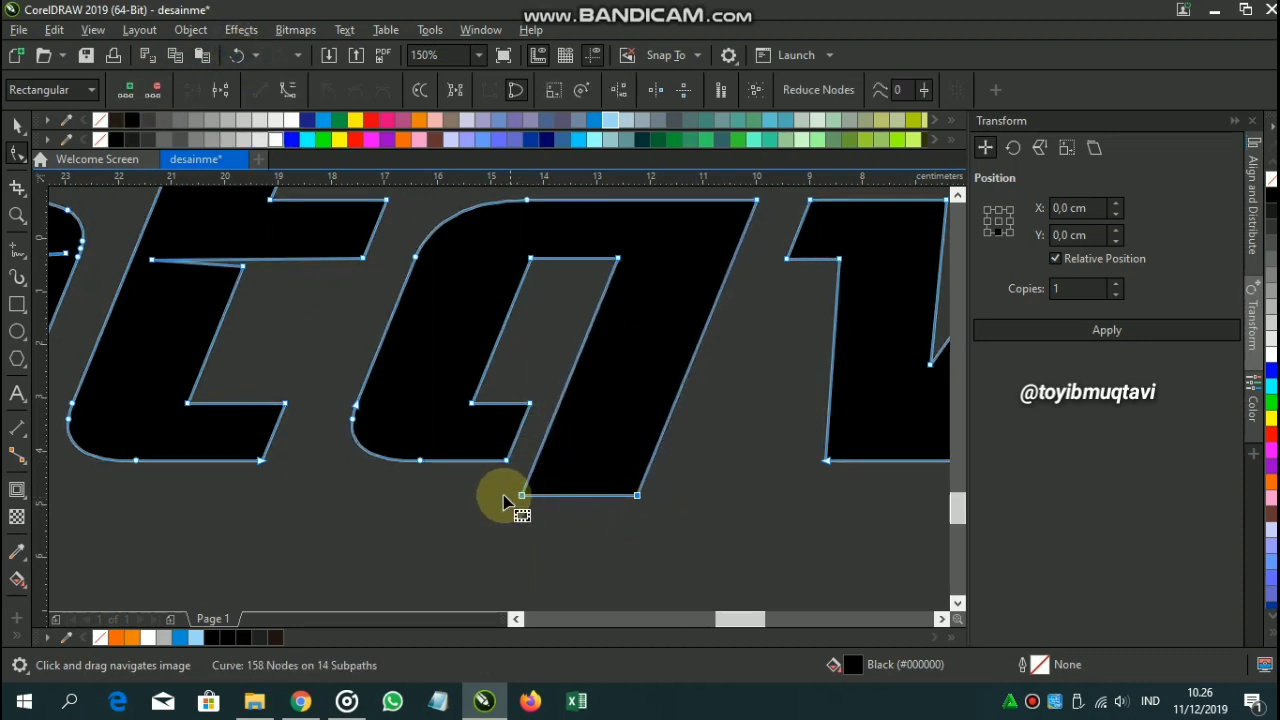
{"action": "left_click", "coordinate": [503, 497]}
{"action": "left_click_drag", "start_coordinate": [497, 376], "coordinate": [537, 457]}
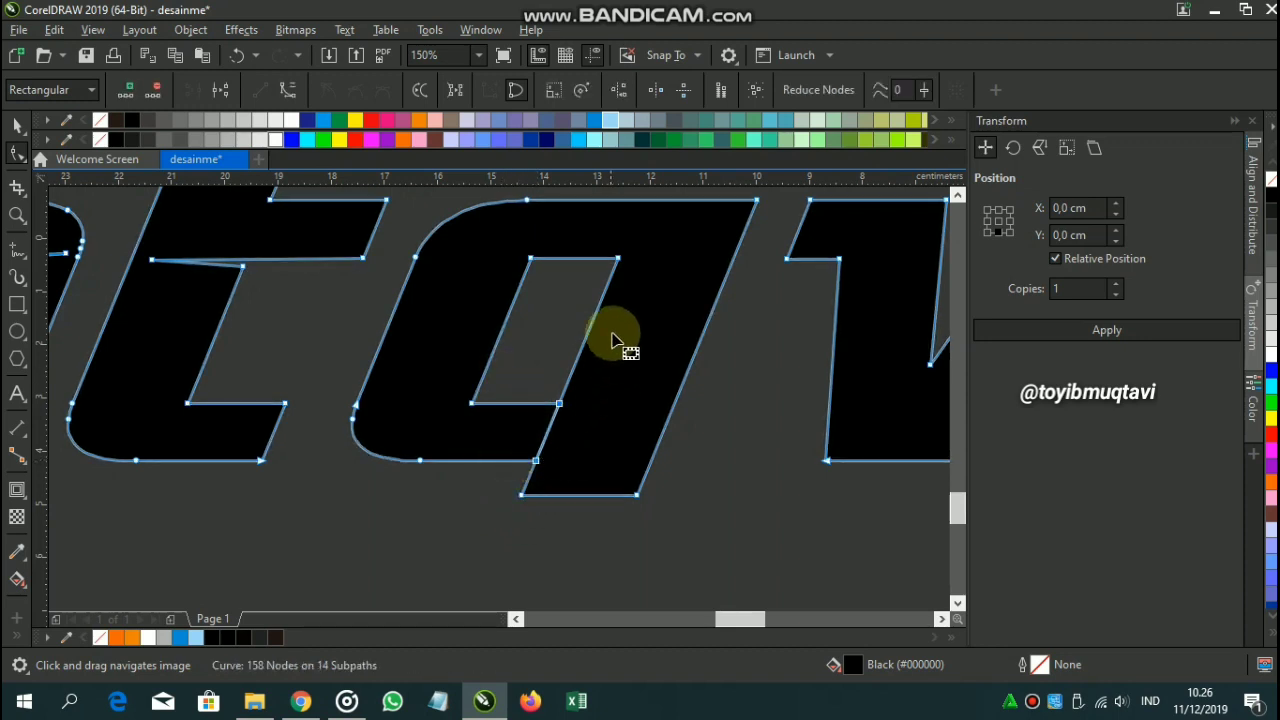
{"action": "double_click", "coordinate": [615, 268]}
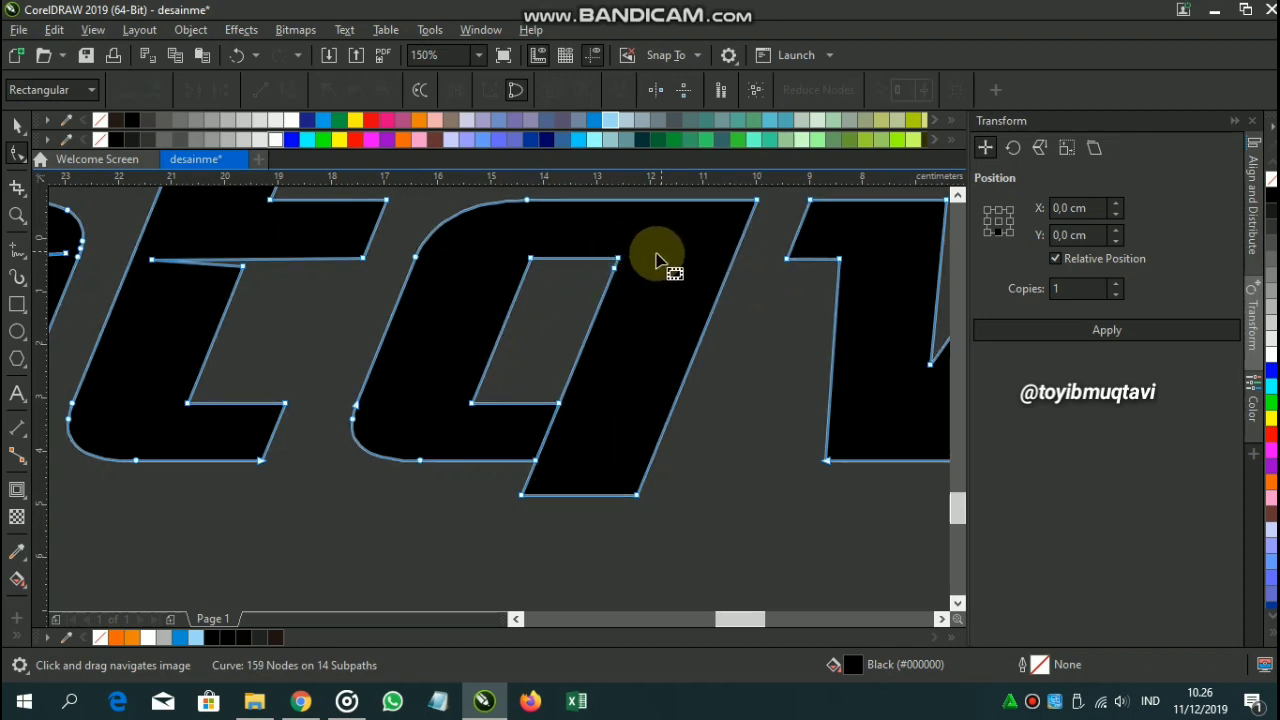
{"action": "left_click_drag", "start_coordinate": [619, 261], "coordinate": [716, 262]}
Move the a counter's top-left node up and right, and delete its inner corner node.
{"action": "scroll", "coordinate": [730, 295], "scroll_direction": "down", "scroll_amount": 4}
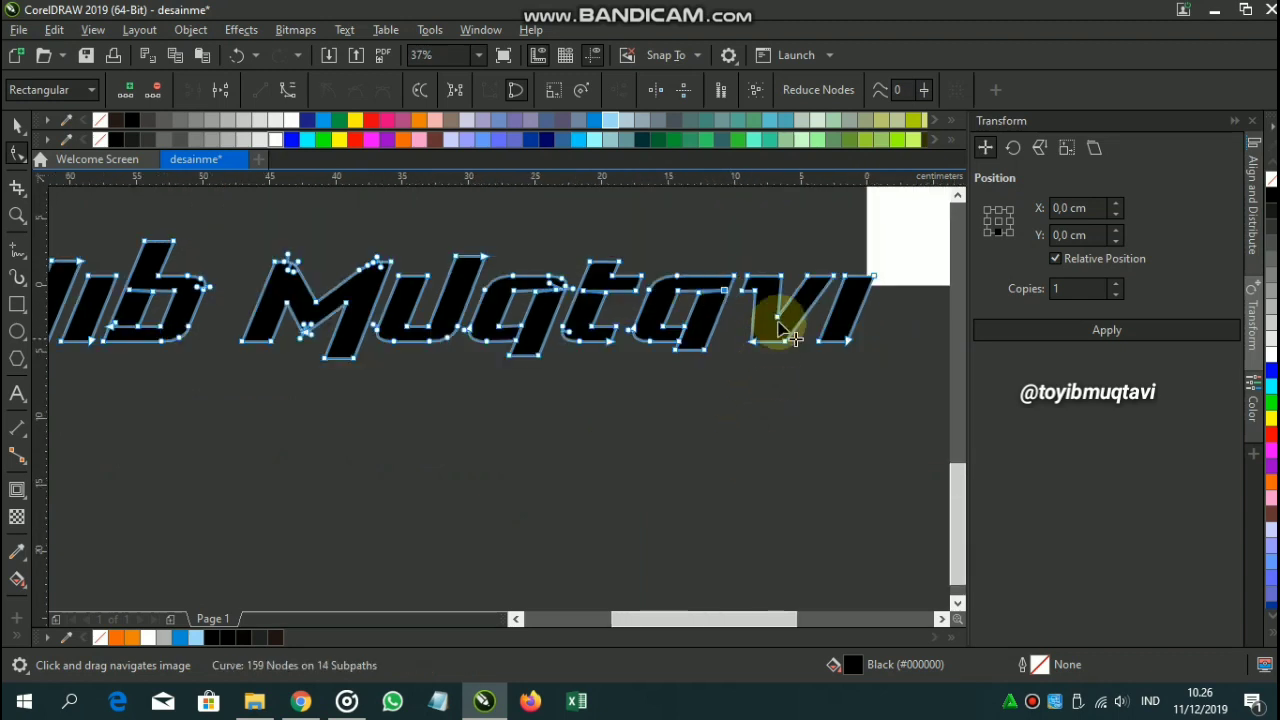
{"action": "scroll", "coordinate": [770, 310], "scroll_direction": "up", "scroll_amount": 4}
{"action": "scroll", "coordinate": [660, 274], "scroll_direction": "up", "scroll_amount": 2}
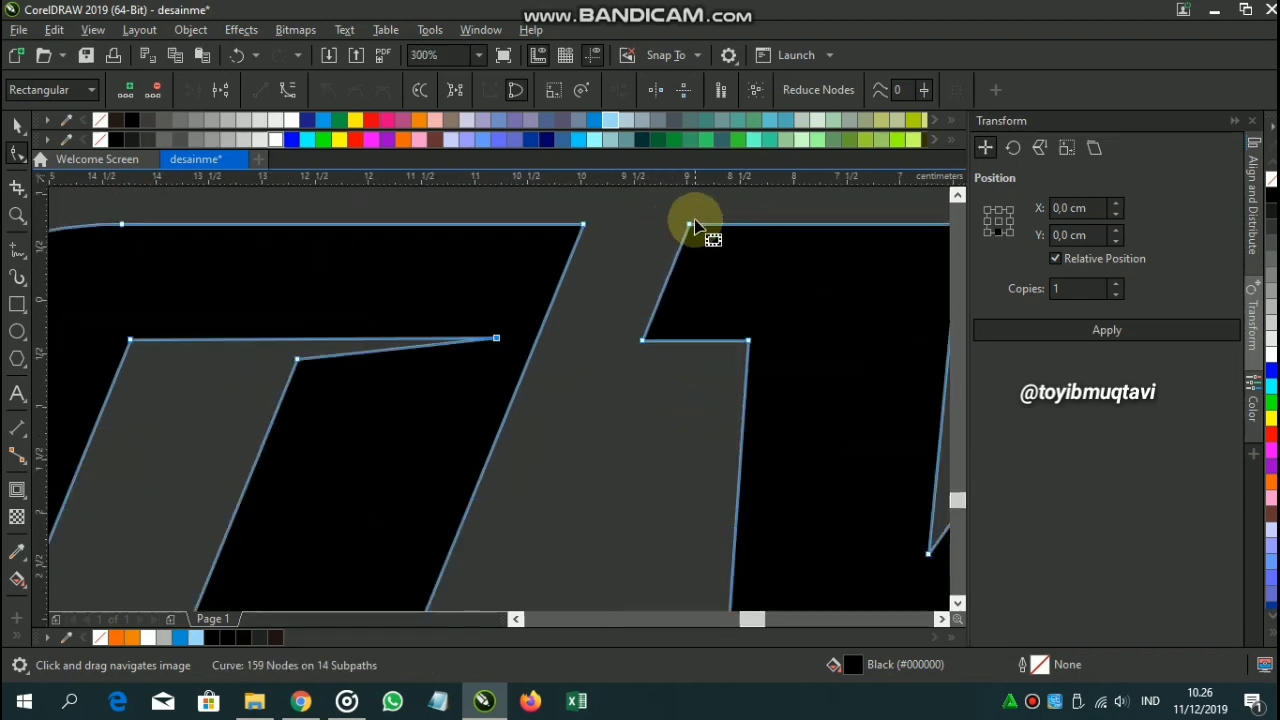
{"action": "left_click_drag", "start_coordinate": [688, 223], "coordinate": [719, 219]}
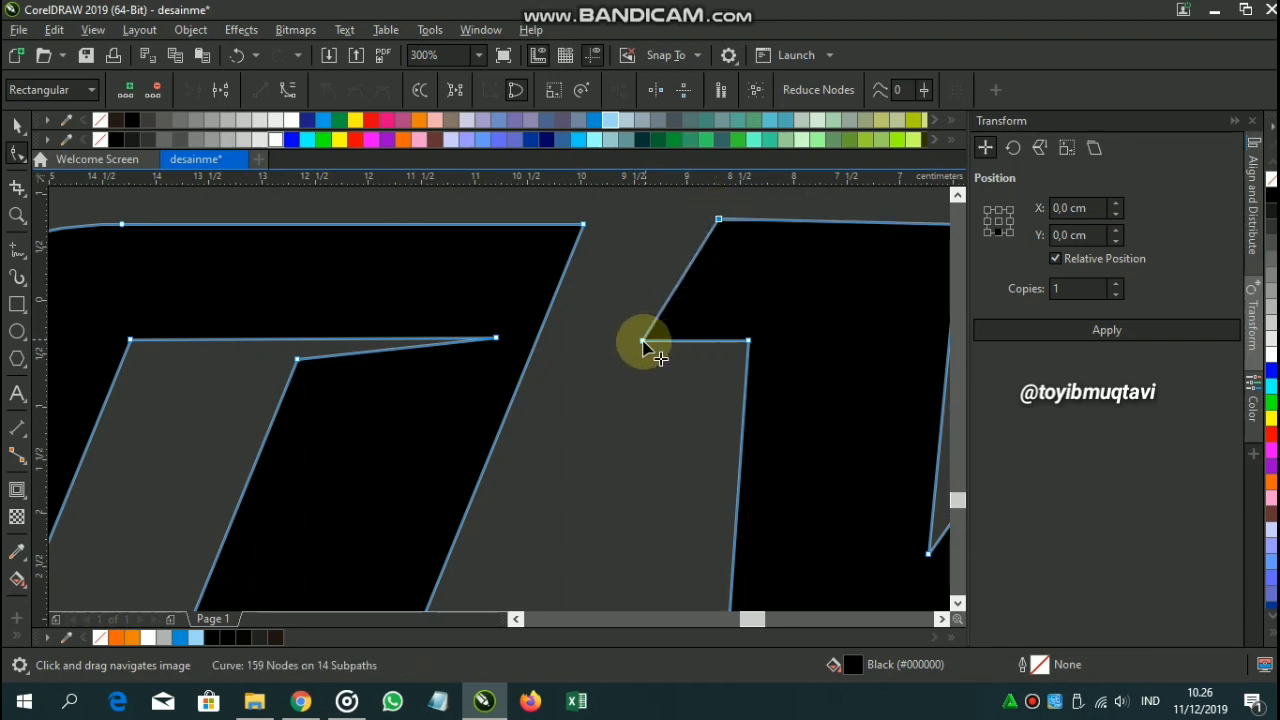
{"action": "double_click", "coordinate": [643, 343]}
Delete the extra node on the v's edge and select the i's two bottom nodes.
{"action": "scroll", "coordinate": [700, 300], "scroll_direction": "down", "scroll_amount": 2}
{"action": "scroll", "coordinate": [622, 340], "scroll_direction": "up", "scroll_amount": 2}
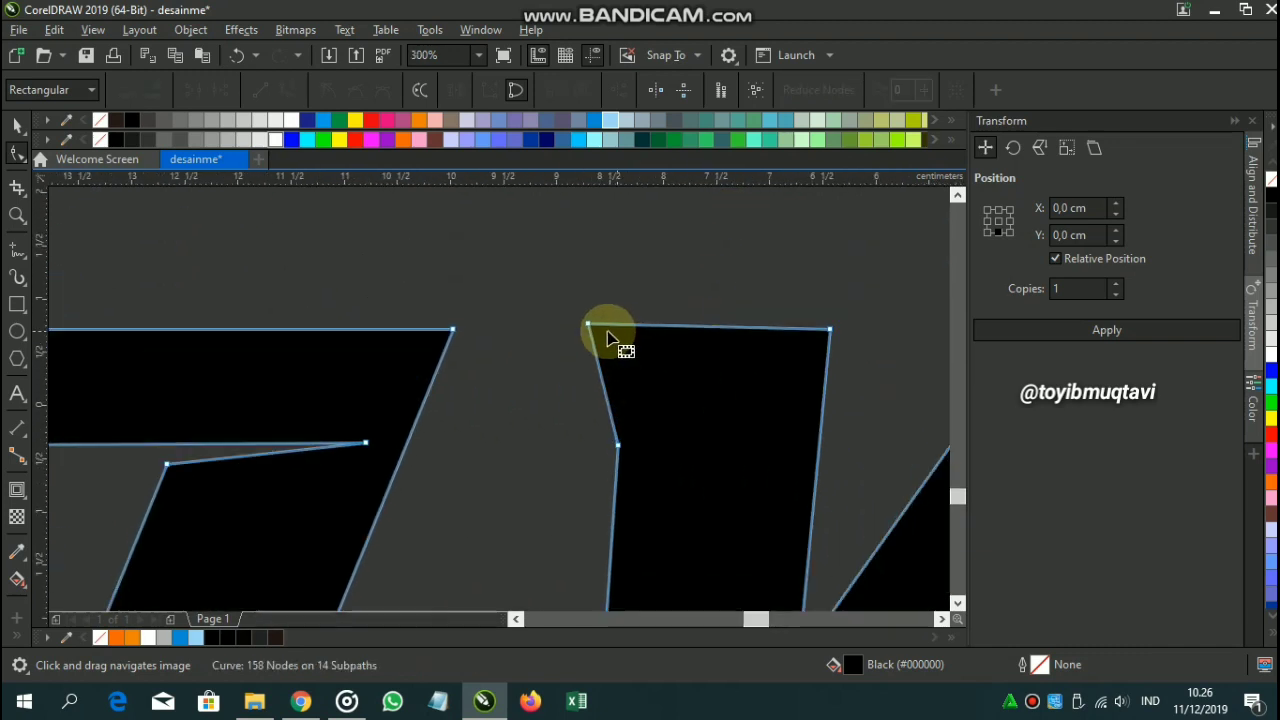
{"action": "double_click", "coordinate": [619, 445]}
{"action": "scroll", "coordinate": [616, 435], "scroll_direction": "down", "scroll_amount": 2}
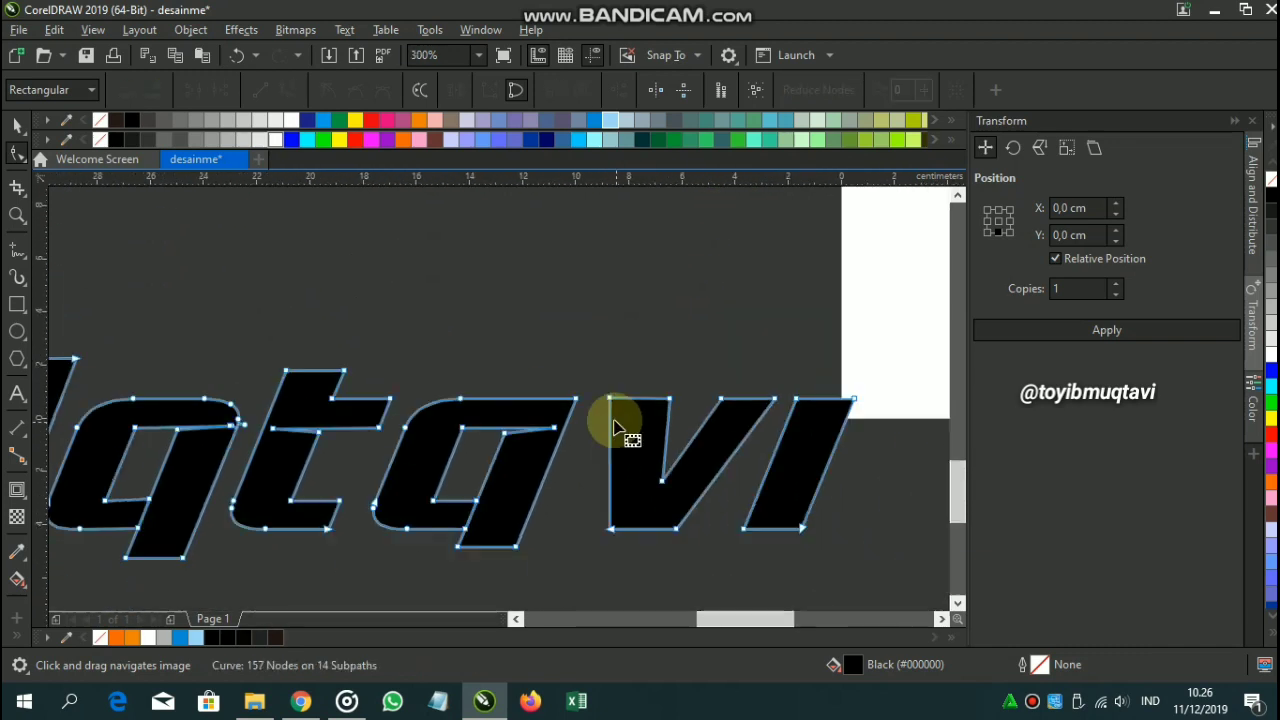
{"action": "scroll", "coordinate": [614, 410], "scroll_direction": "down", "scroll_amount": 1}
{"action": "left_click_drag", "start_coordinate": [697, 464], "coordinate": [608, 485]}
{"action": "scroll", "coordinate": [633, 454], "scroll_direction": "up", "scroll_amount": 1}
{"action": "scroll", "coordinate": [626, 462], "scroll_direction": "down", "scroll_amount": 1}
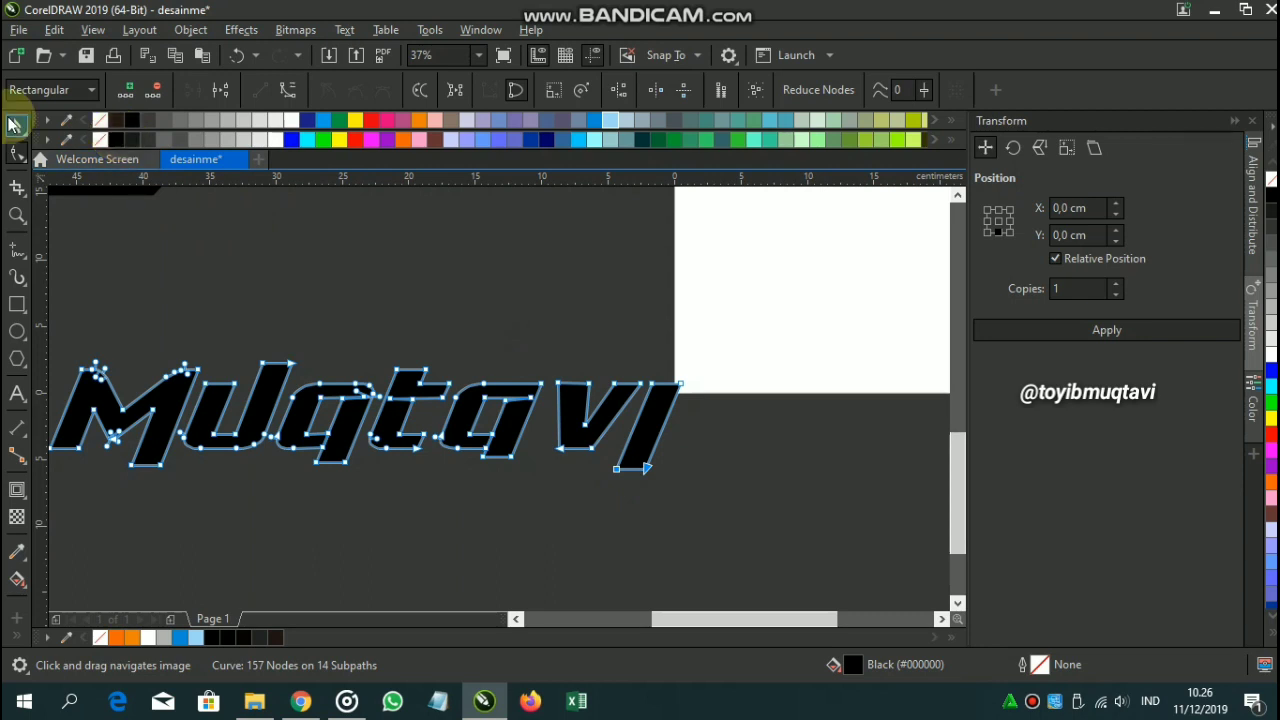
Lengthen the q's descender by dragging its bottom nodes downward.
{"action": "left_click", "coordinate": [17, 122]}
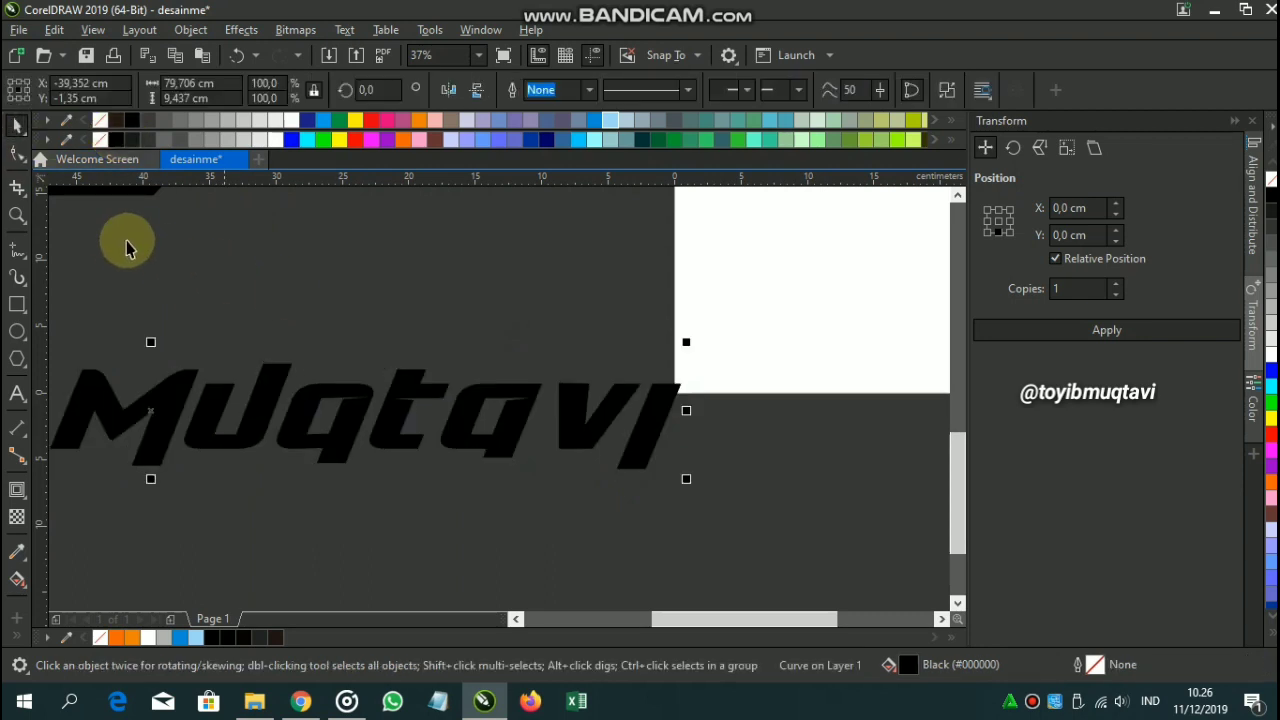
{"action": "left_click", "coordinate": [17, 153]}
{"action": "scroll", "coordinate": [318, 470], "scroll_direction": "up", "scroll_amount": 2}
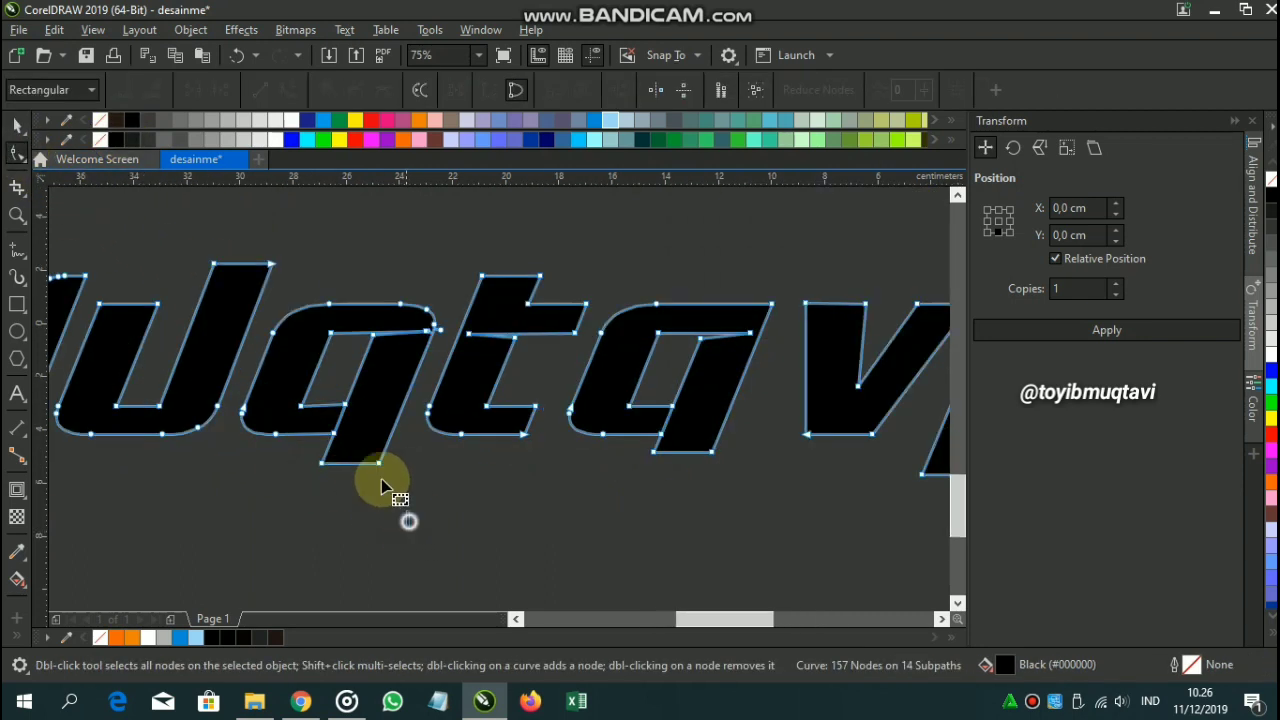
{"action": "left_click", "coordinate": [307, 443]}
{"action": "left_click_drag", "start_coordinate": [318, 466], "coordinate": [300, 516]}
Select the nodes at the q's inner corner, then select the whole name lettering.
{"action": "left_click", "coordinate": [17, 126]}
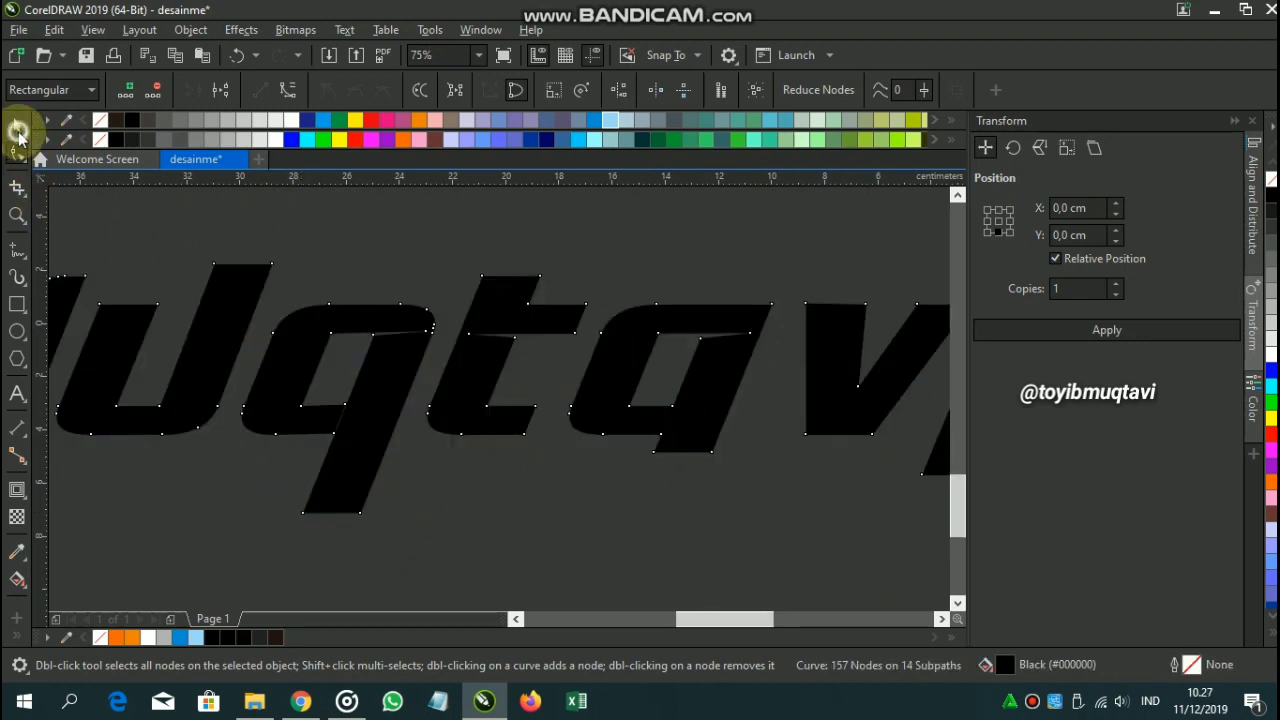
{"action": "left_click", "coordinate": [16, 155]}
{"action": "scroll", "coordinate": [300, 430], "scroll_direction": "up", "scroll_amount": 4}
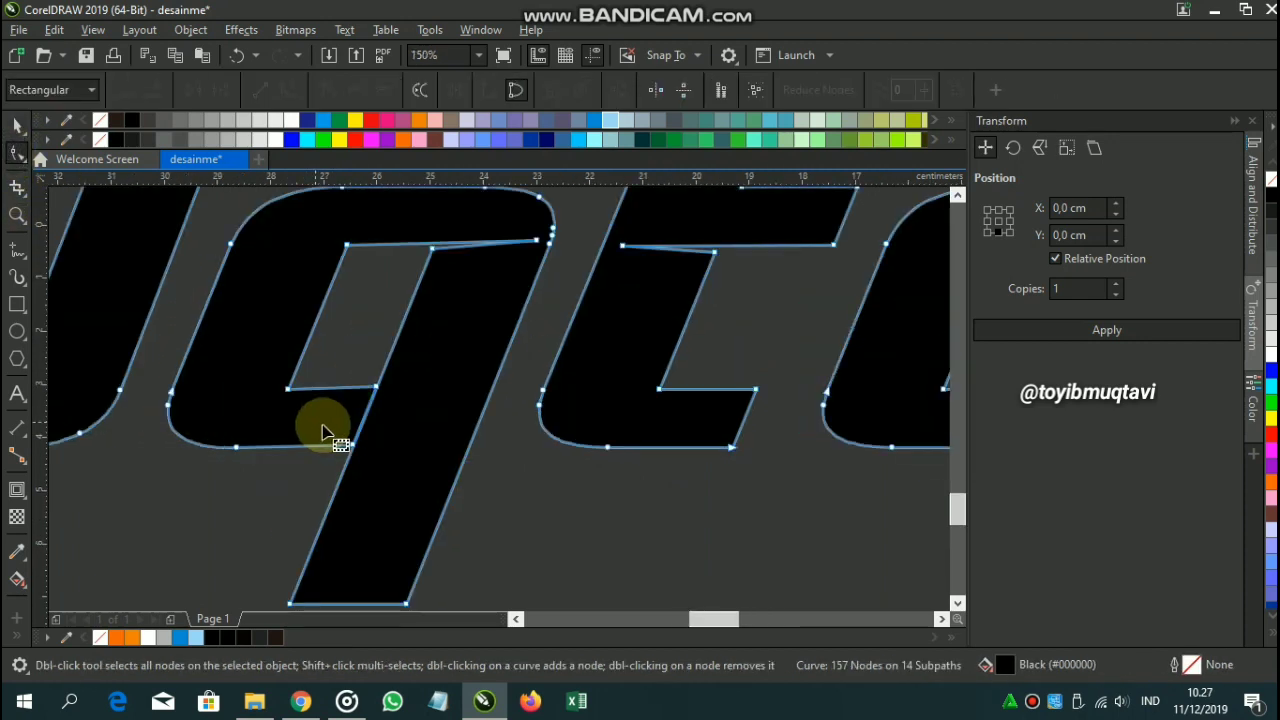
{"action": "left_click_drag", "start_coordinate": [347, 309], "coordinate": [410, 469]}
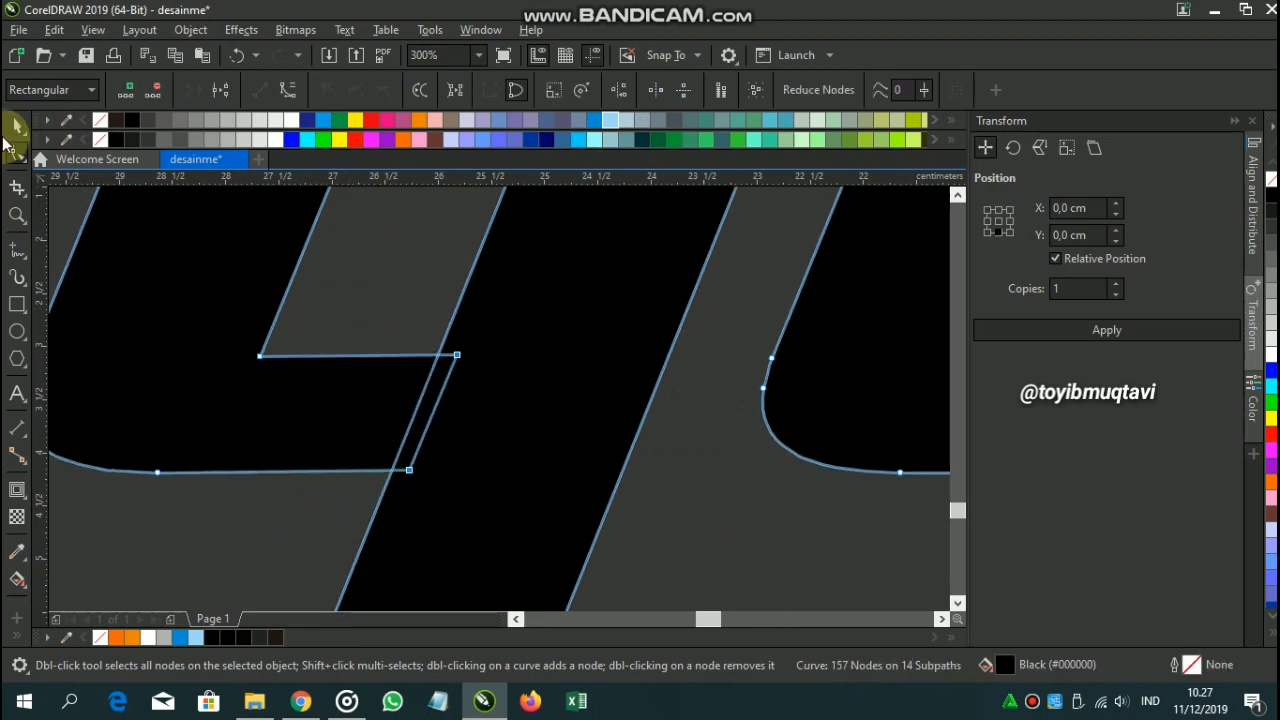
{"action": "left_click", "coordinate": [16, 128]}
{"action": "scroll", "coordinate": [408, 280], "scroll_direction": "down", "scroll_amount": 5}
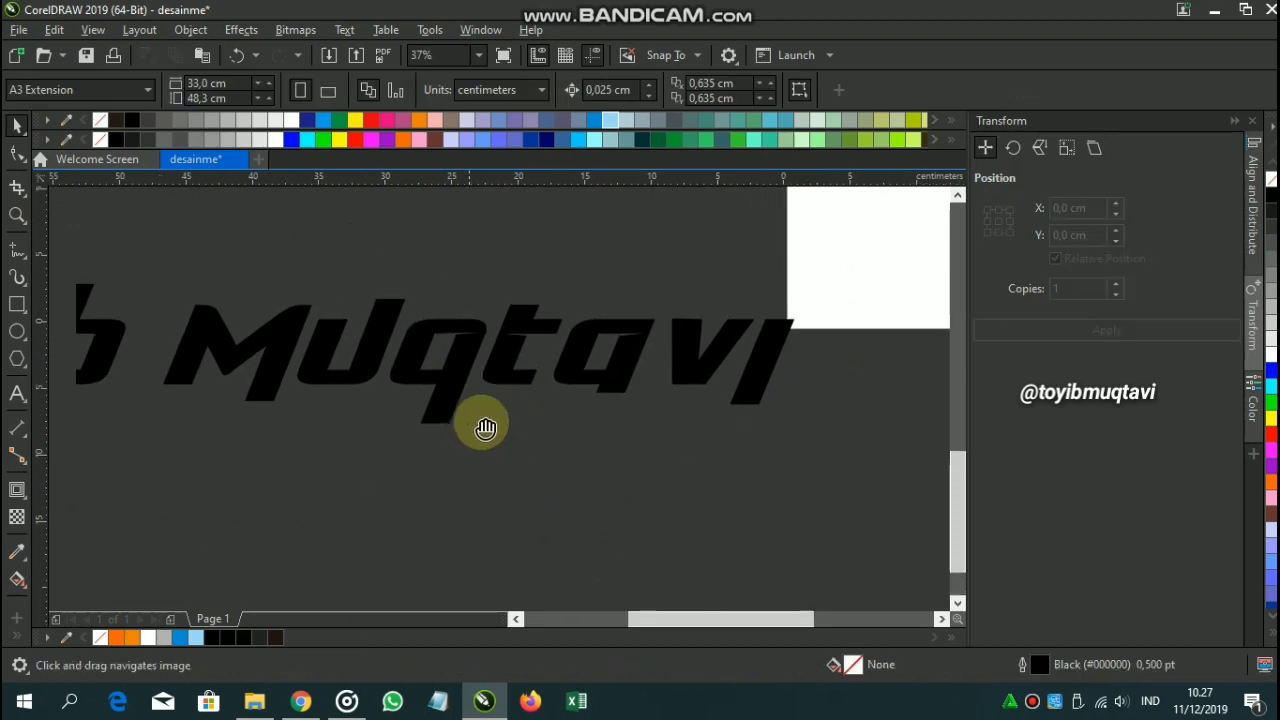
{"action": "scroll", "coordinate": [490, 440], "scroll_direction": "down", "scroll_amount": 2}
{"action": "scroll", "coordinate": [386, 432], "scroll_direction": "left", "scroll_amount": 2}
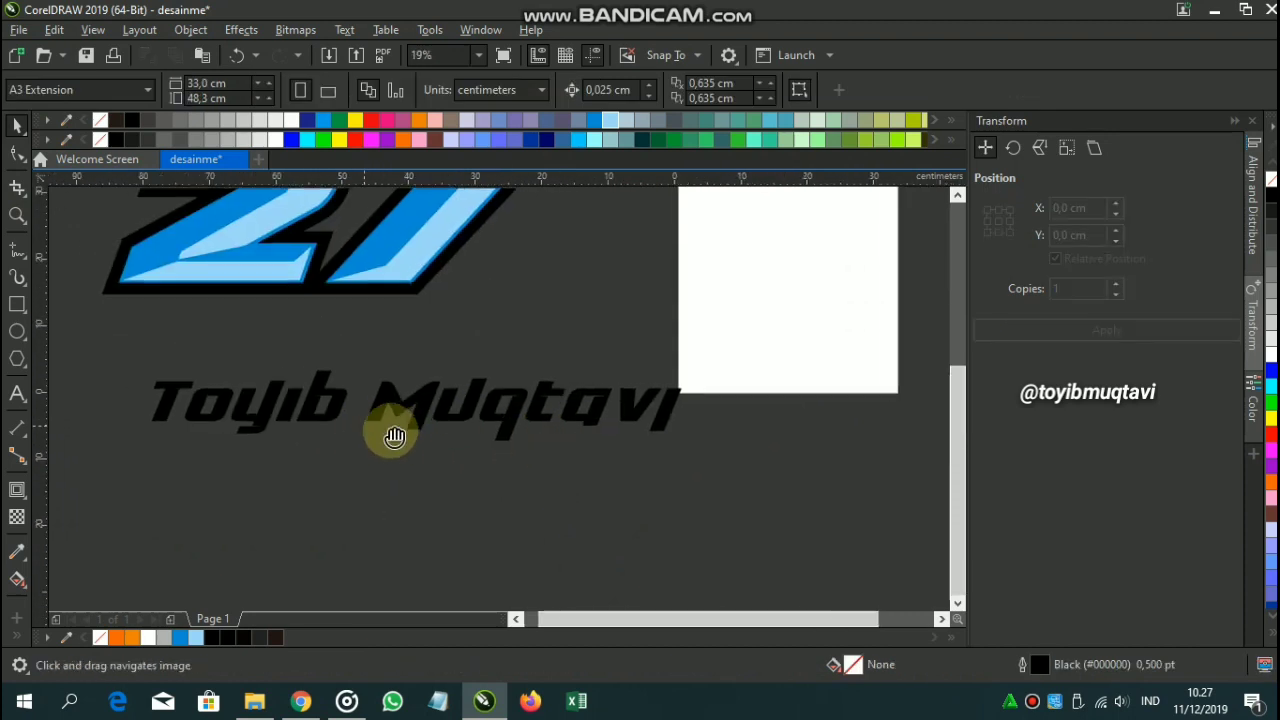
{"action": "left_click", "coordinate": [420, 424]}
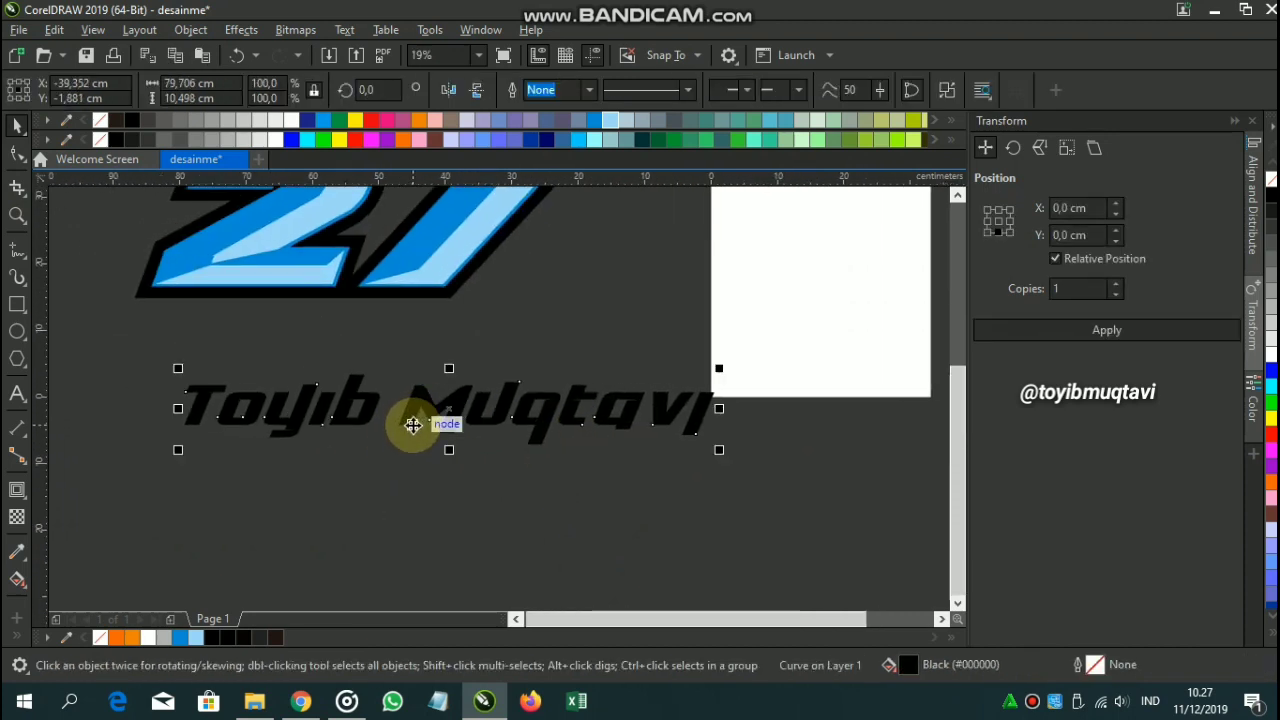
Undo the last action and try combining the two pieces of the letter y, dismissing the error.
{"action": "left_click", "coordinate": [486, 517]}
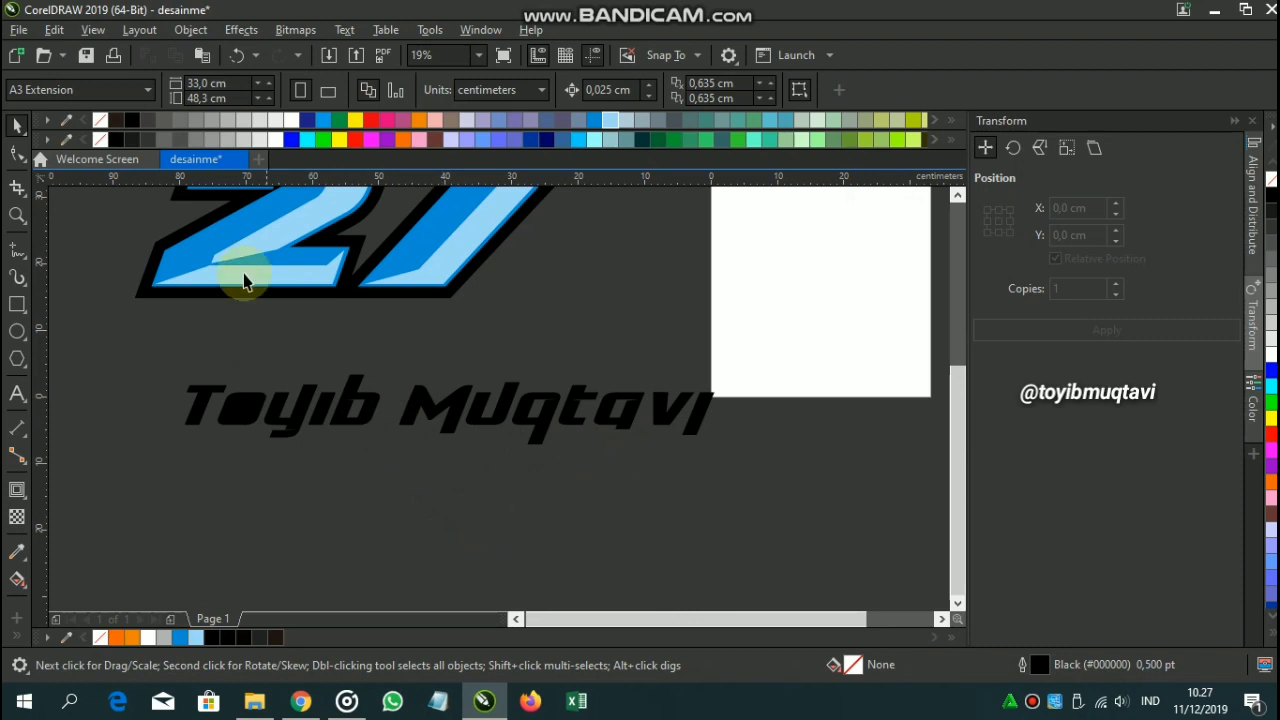
{"action": "left_click", "coordinate": [236, 57]}
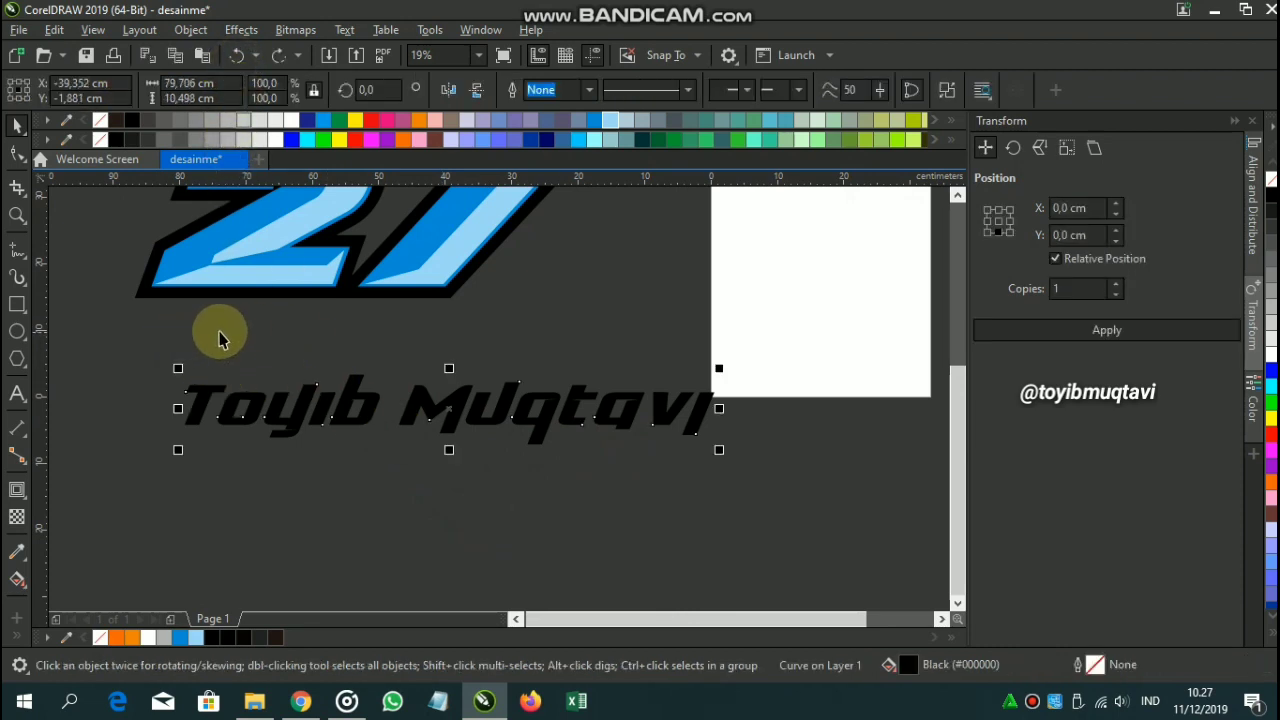
{"action": "left_click", "coordinate": [290, 518]}
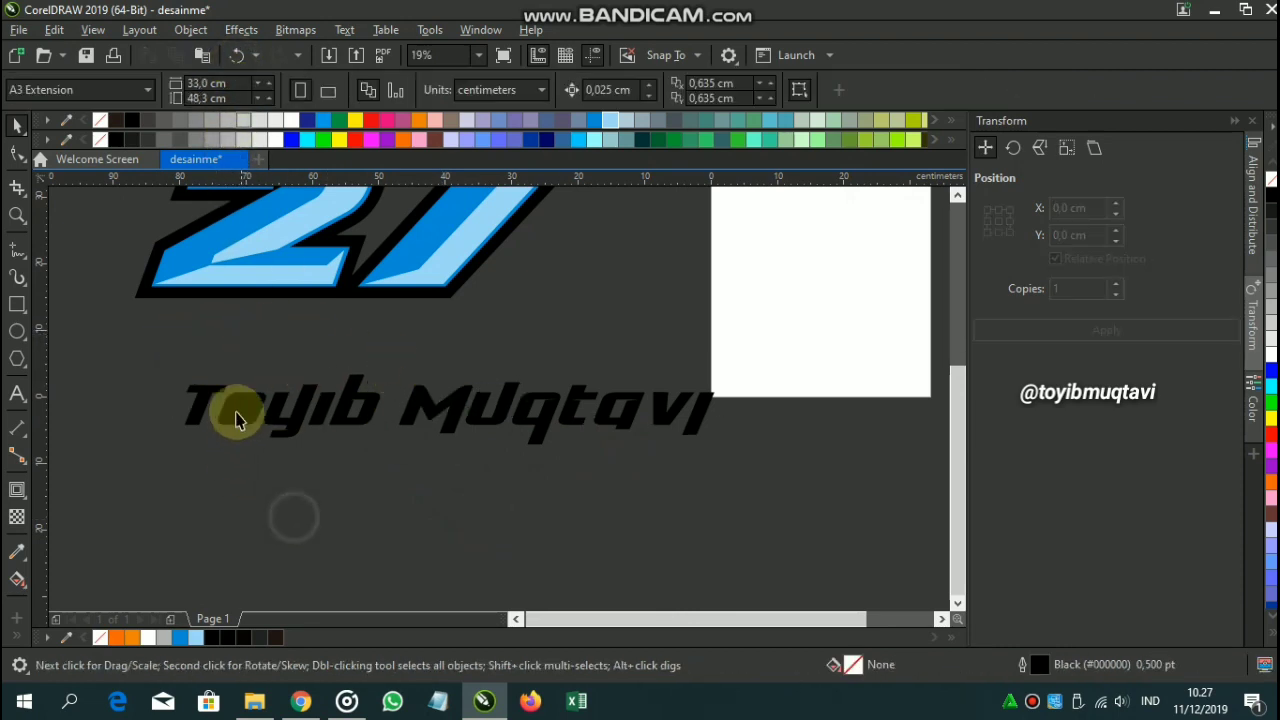
{"action": "scroll", "coordinate": [225, 400], "scroll_direction": "up", "scroll_amount": 3}
{"action": "left_click", "coordinate": [388, 545], "text": "shift"}
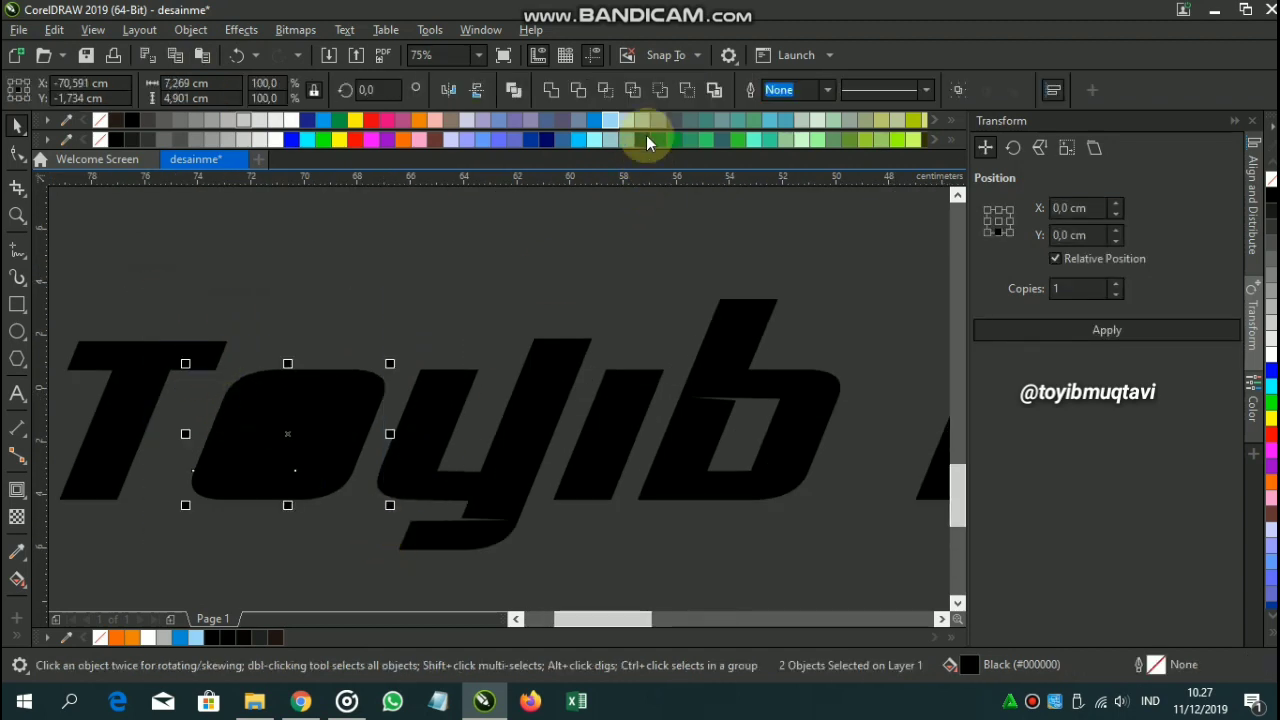
{"action": "left_click", "coordinate": [630, 92]}
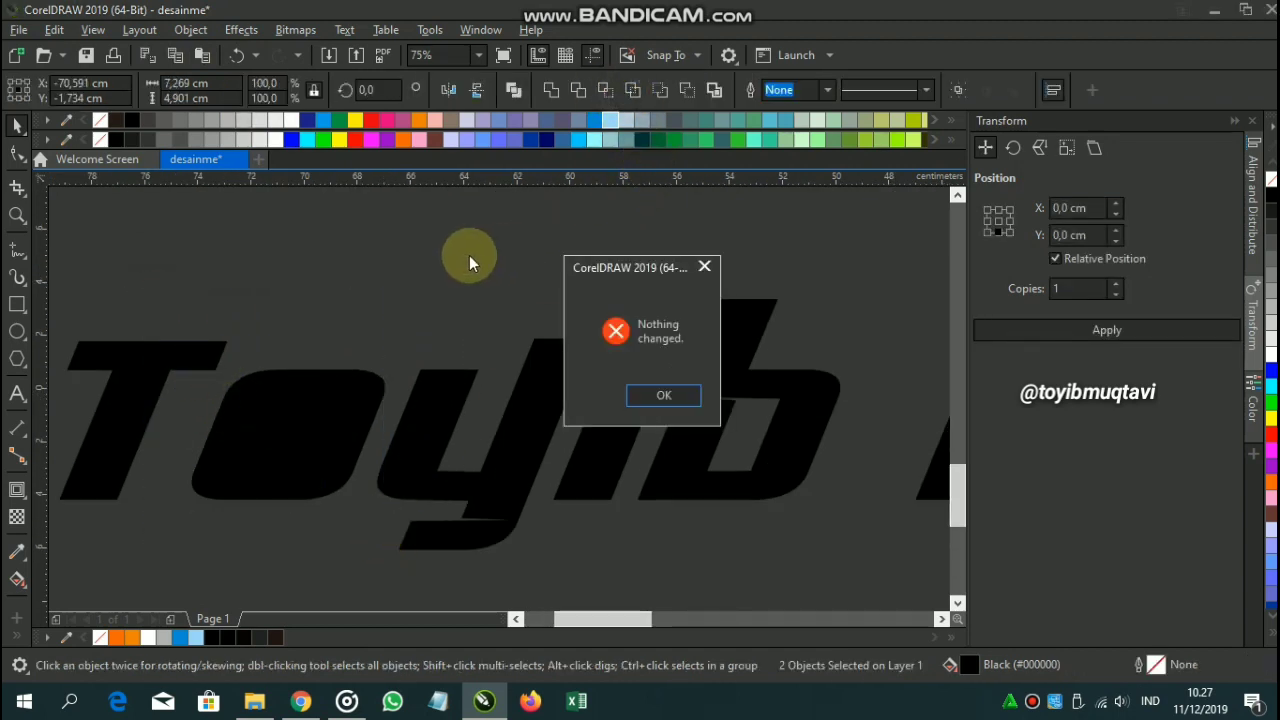
{"action": "left_click", "coordinate": [700, 262]}
{"action": "left_click", "coordinate": [403, 243]}
Select both pieces of the letter o and move its inner piece upward.
{"action": "left_click", "coordinate": [375, 377]}
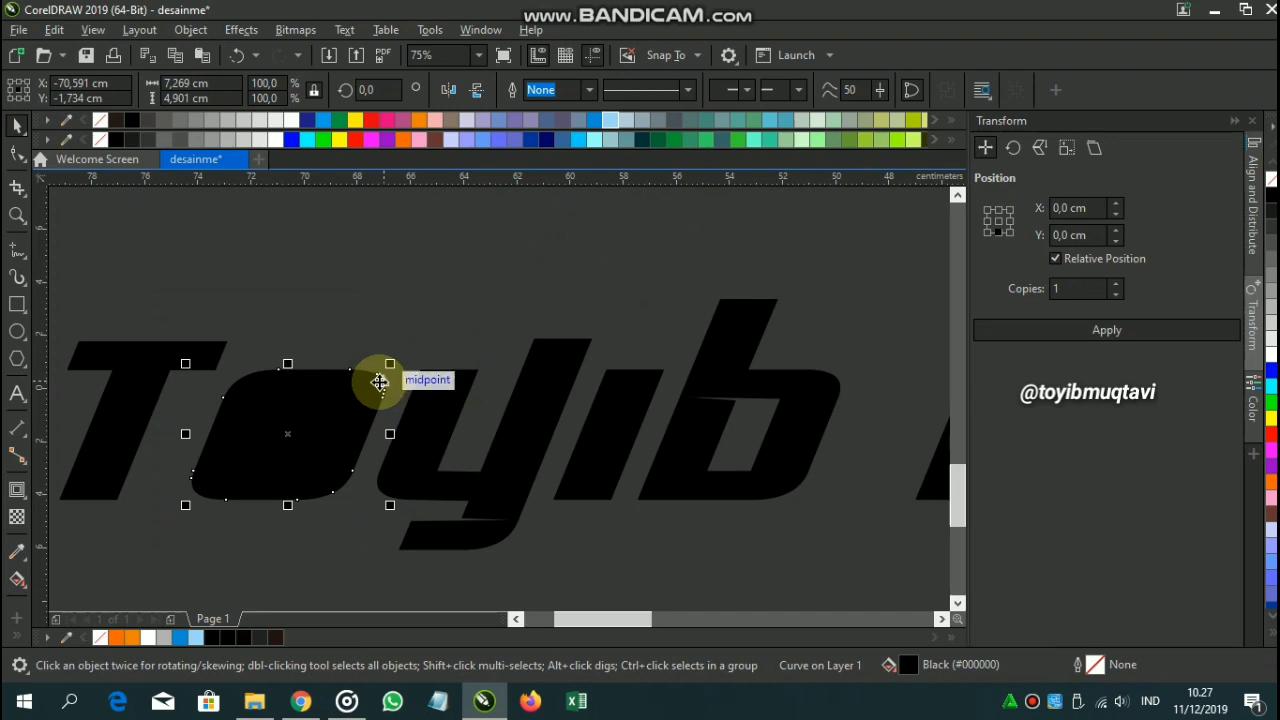
{"action": "left_click_drag", "start_coordinate": [183, 255], "coordinate": [437, 525]}
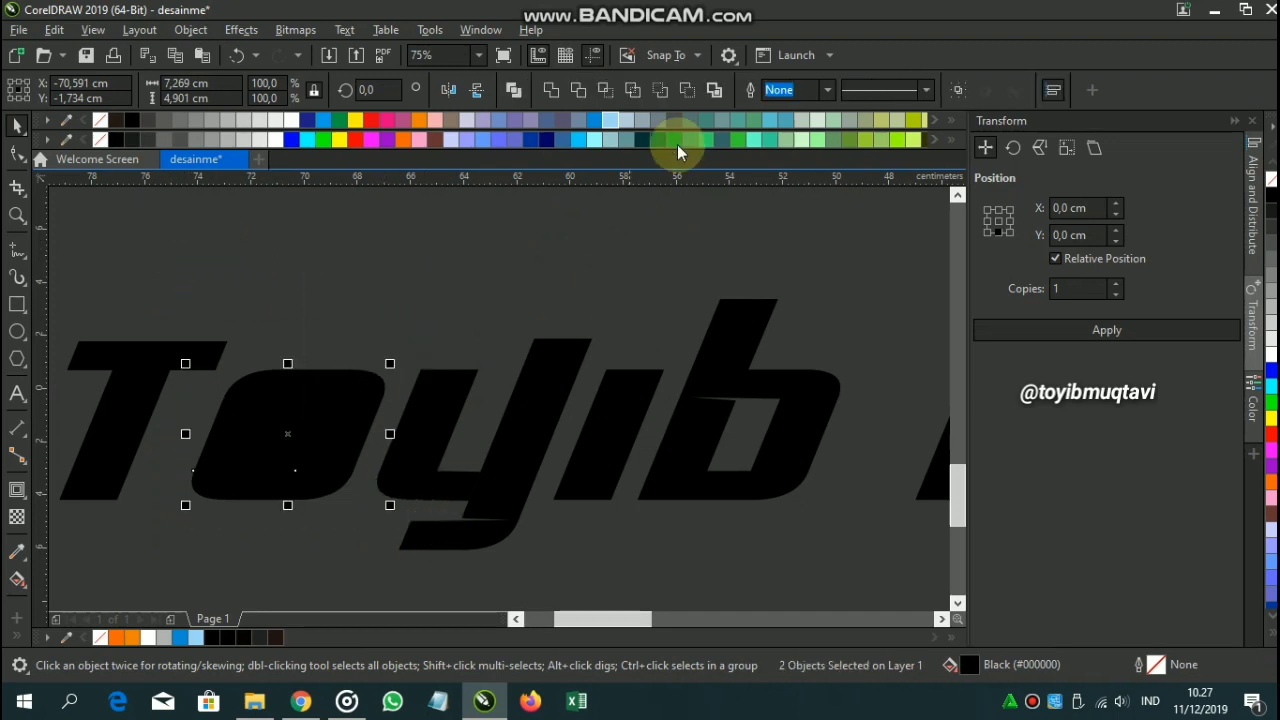
{"action": "left_click", "coordinate": [460, 284]}
{"action": "left_click_drag", "start_coordinate": [300, 424], "coordinate": [606, 461]}
{"action": "key", "text": "Escape"}
{"action": "scroll", "coordinate": [491, 377], "scroll_direction": "down", "scroll_amount": 5}
{"action": "left_click_drag", "start_coordinate": [573, 404], "coordinate": [445, 386]}
{"action": "left_click", "coordinate": [520, 455]}
{"action": "left_click_drag", "start_coordinate": [584, 325], "coordinate": [930, 520]}
{"action": "left_click_drag", "start_coordinate": [845, 410], "coordinate": [519, 425]}
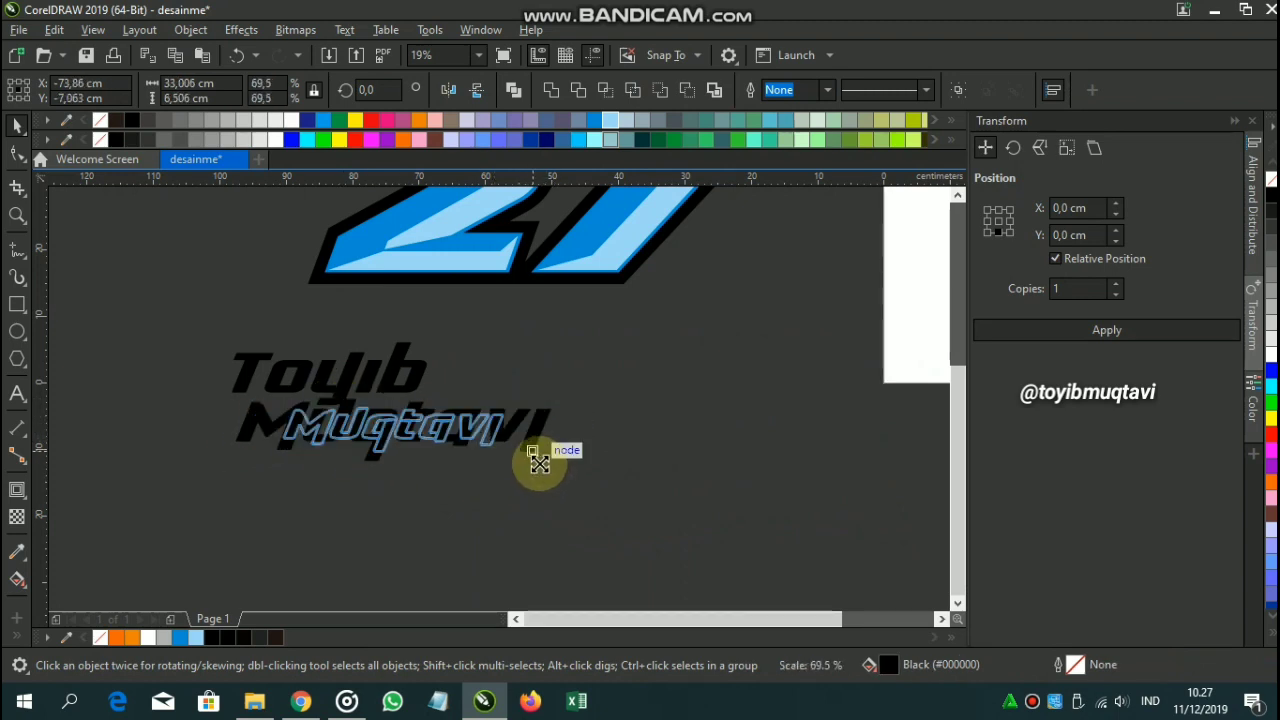
{"action": "left_click_drag", "start_coordinate": [405, 452], "coordinate": [194, 429]}
Move both name lines together to the right, under the 27.
{"action": "scroll", "coordinate": [394, 425], "scroll_direction": "up", "scroll_amount": 2}
{"action": "scroll", "coordinate": [480, 502], "scroll_direction": "down", "scroll_amount": 2}
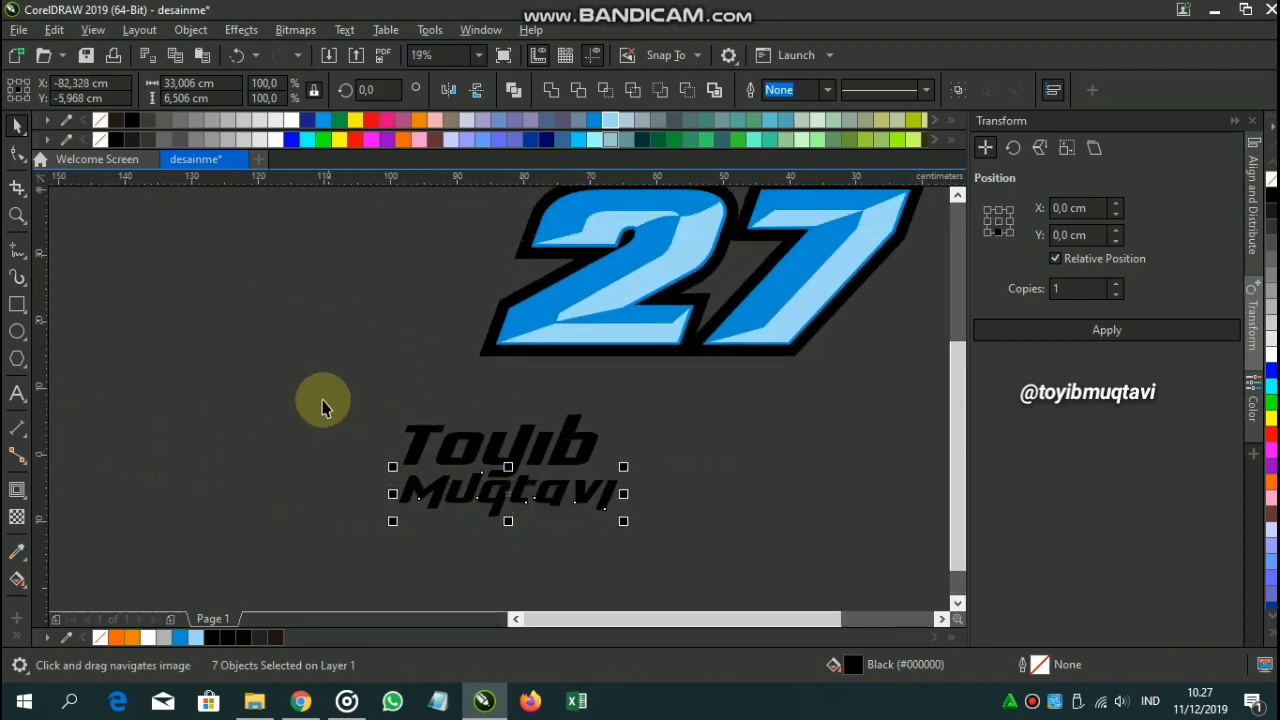
{"action": "left_click_drag", "start_coordinate": [308, 390], "coordinate": [620, 500]}
{"action": "left_click_drag", "start_coordinate": [581, 458], "coordinate": [724, 489]}
Undo an accidental move of a y piece and group all pieces of the two-line name.
{"action": "left_click", "coordinate": [860, 423]}
{"action": "scroll", "coordinate": [700, 430], "scroll_direction": "up", "scroll_amount": 2}
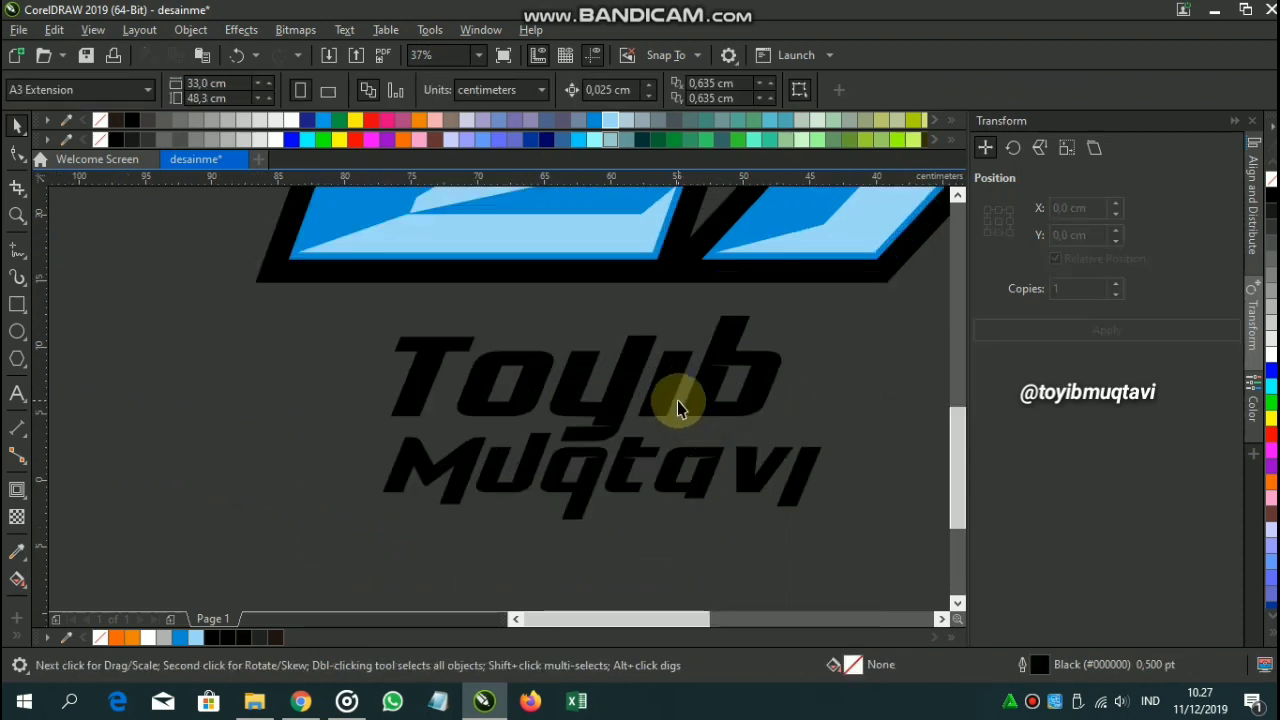
{"action": "scroll", "coordinate": [686, 392], "scroll_direction": "up", "scroll_amount": 2}
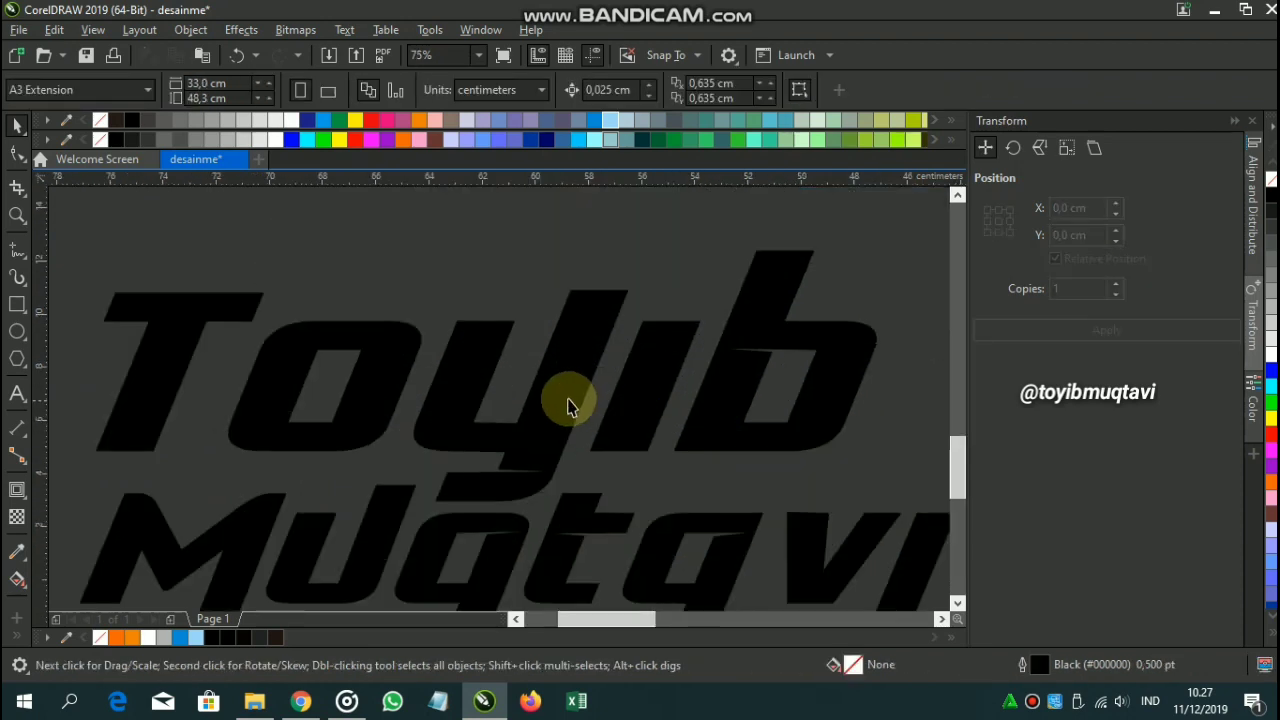
{"action": "left_click_drag", "start_coordinate": [565, 394], "coordinate": [561, 406]}
{"action": "key", "text": "ctrl+z"}
{"action": "scroll", "coordinate": [541, 381], "scroll_direction": "down", "scroll_amount": 1}
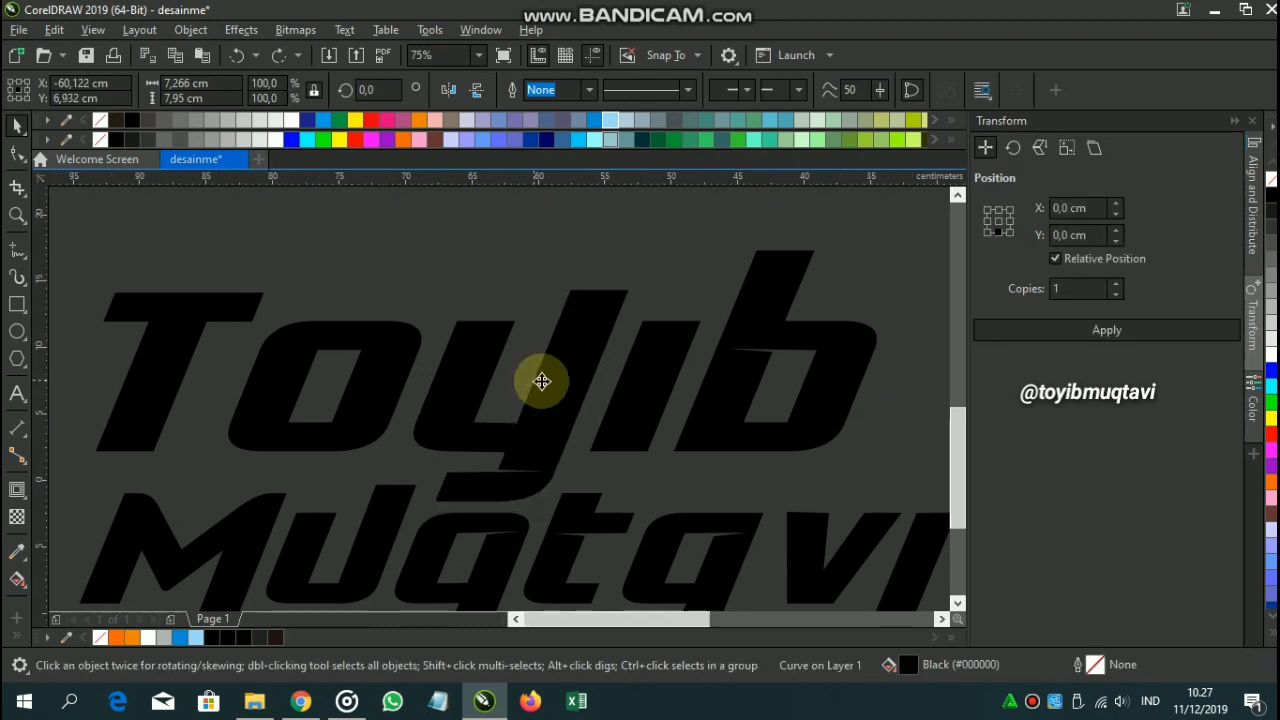
{"action": "scroll", "coordinate": [541, 381], "scroll_direction": "down", "scroll_amount": 1}
{"action": "left_click_drag", "start_coordinate": [277, 297], "coordinate": [763, 455]}
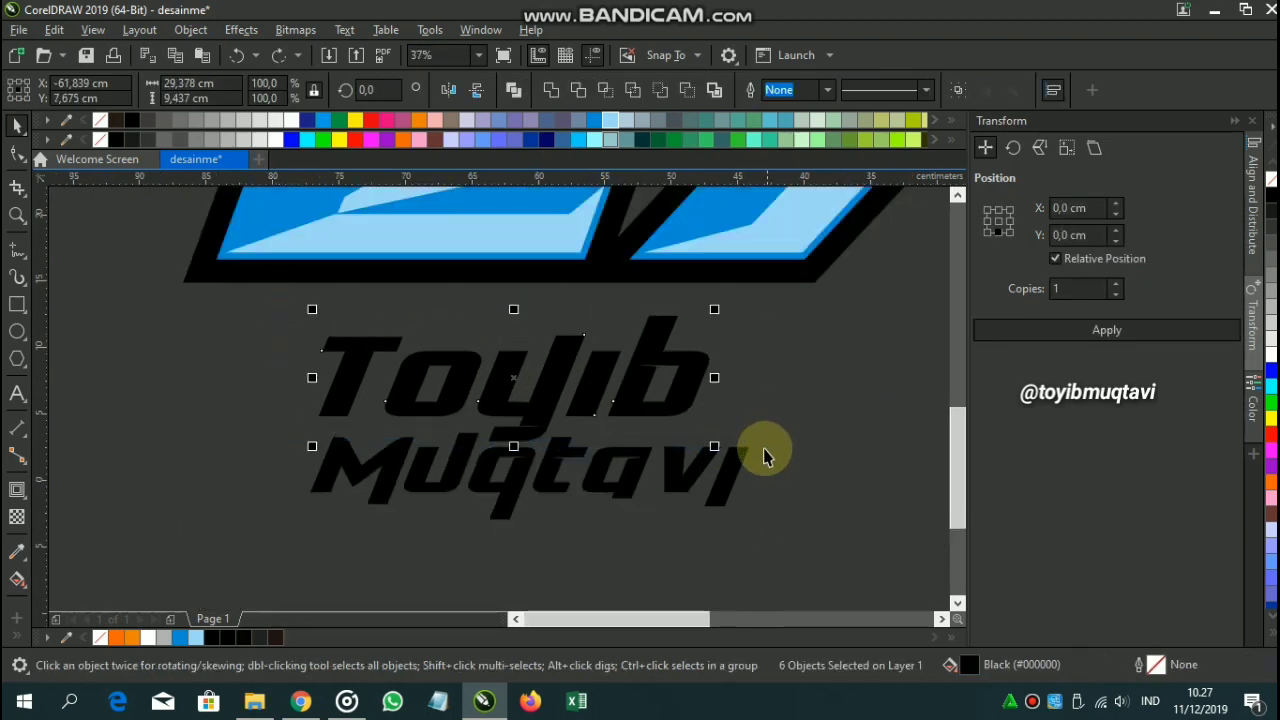
{"action": "key", "text": "ctrl+g"}
Scale the name group to 86.4%, nudge it down, and fill it white.
{"action": "scroll", "coordinate": [566, 417], "scroll_direction": "up", "scroll_amount": 2}
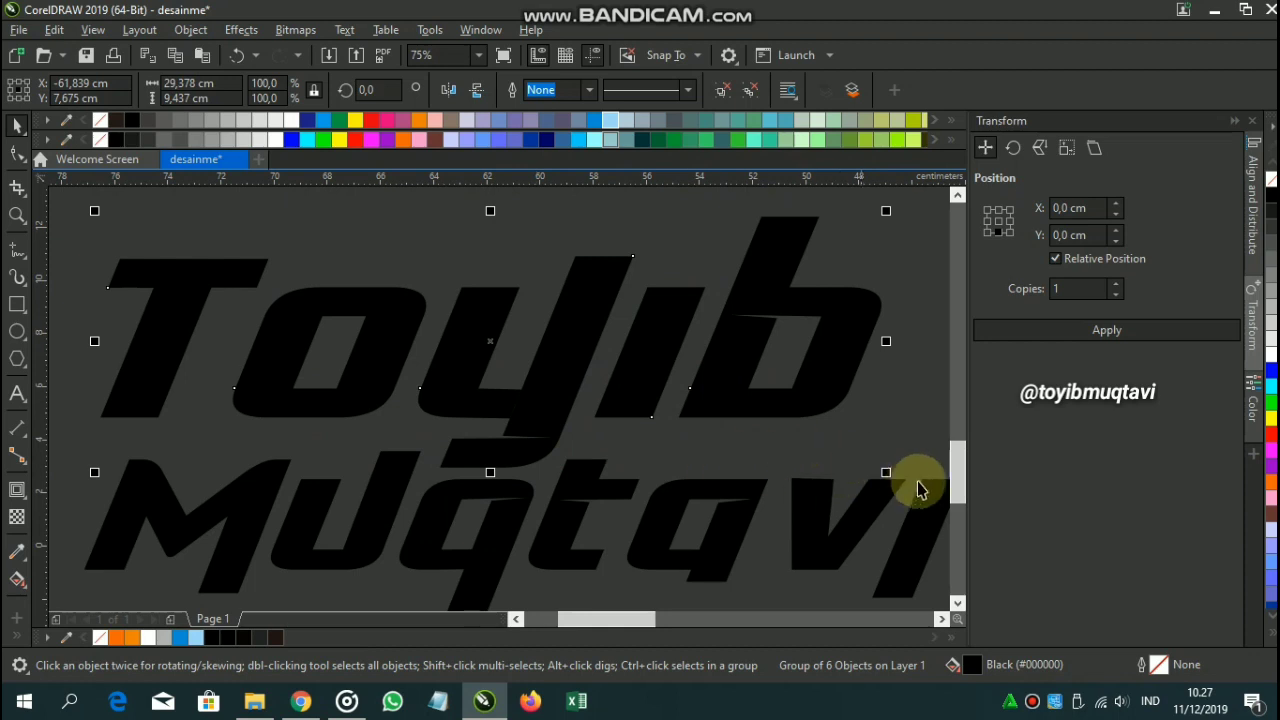
{"action": "left_click_drag", "start_coordinate": [889, 477], "coordinate": [835, 459]}
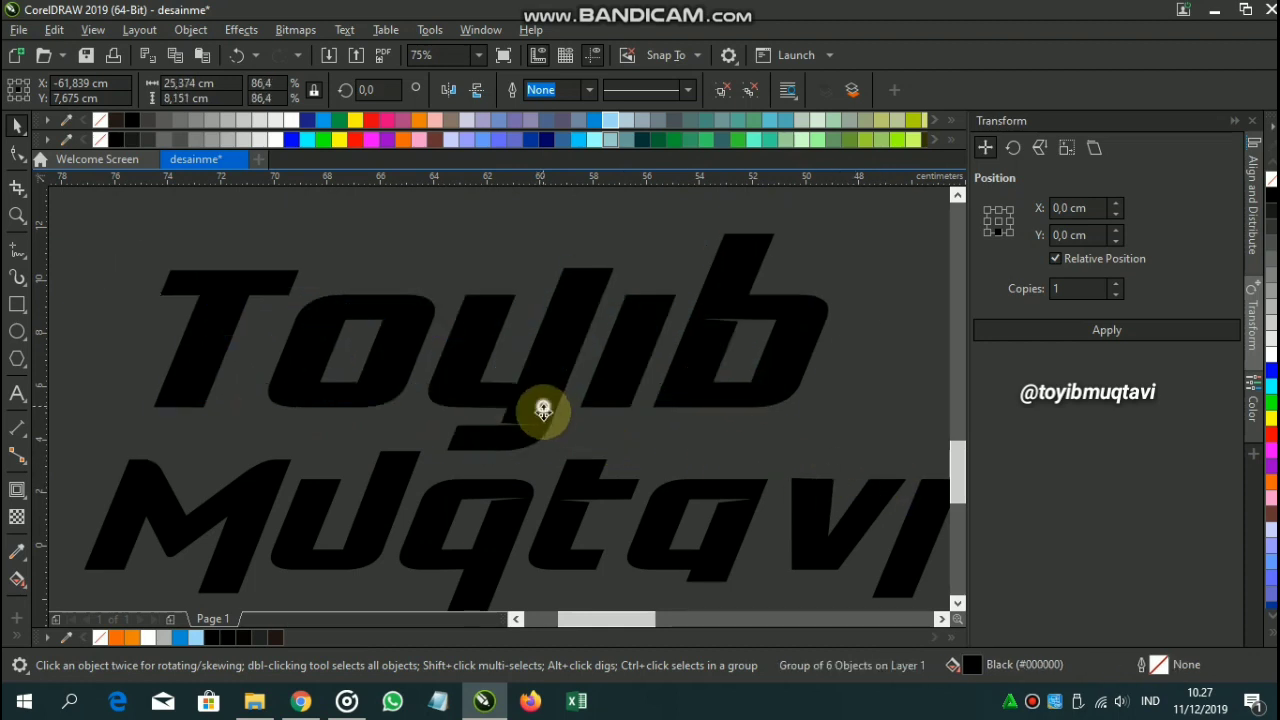
{"action": "left_click_drag", "start_coordinate": [543, 414], "coordinate": [518, 430]}
{"action": "scroll", "coordinate": [505, 424], "scroll_direction": "down", "scroll_amount": 4}
{"action": "left_click_drag", "start_coordinate": [386, 384], "coordinate": [716, 540]}
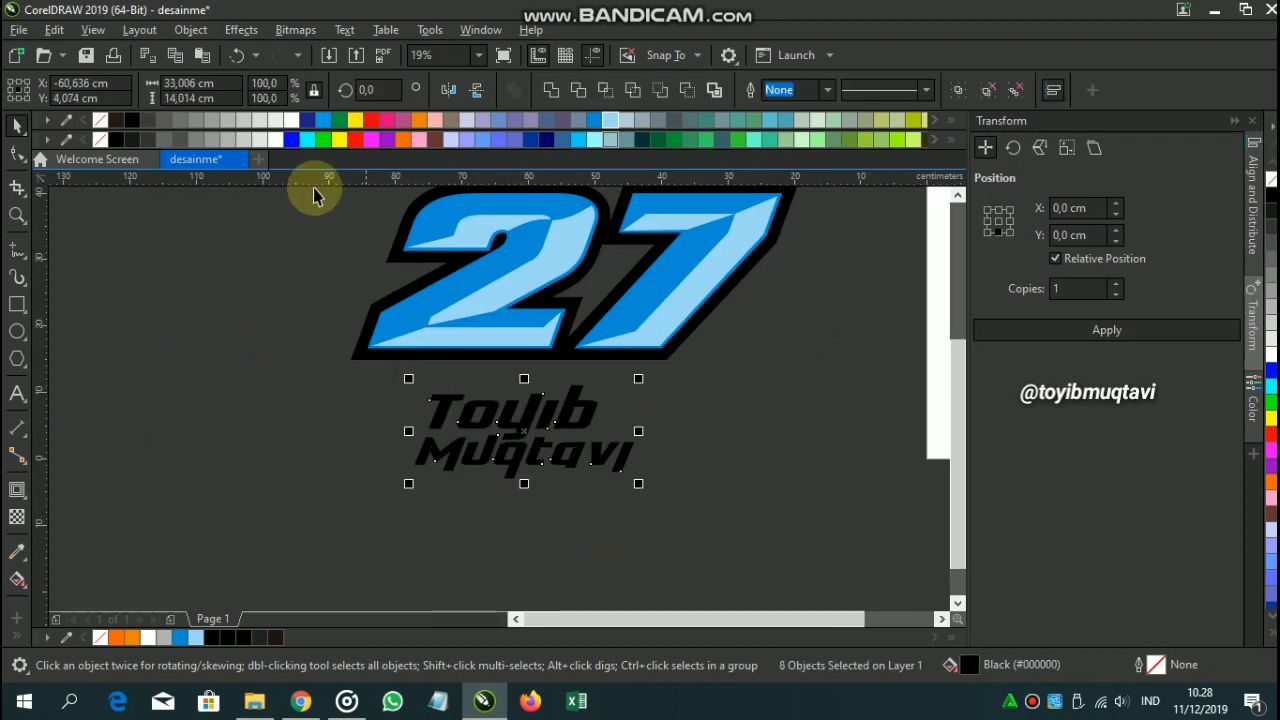
{"action": "left_click", "coordinate": [277, 140]}
Select the name group and drag a 0.121 cm outward contour around it.
{"action": "left_click", "coordinate": [326, 360]}
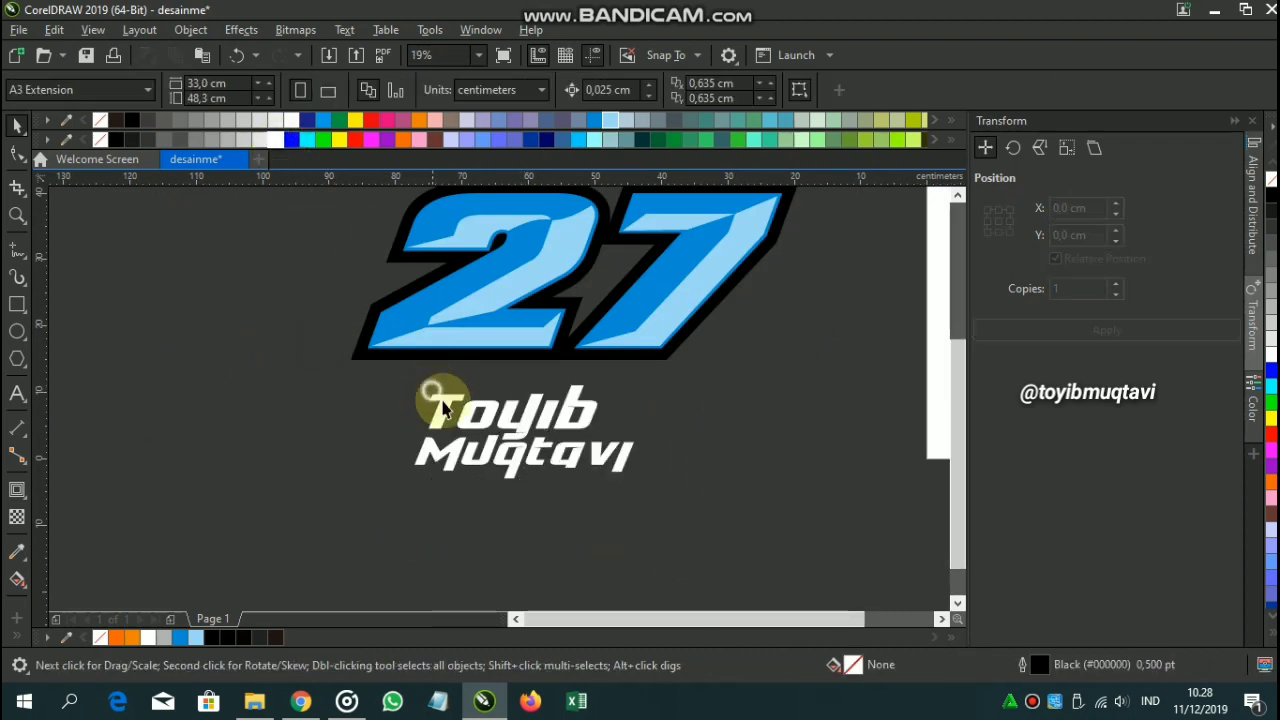
{"action": "left_click", "coordinate": [420, 440]}
{"action": "left_click", "coordinate": [380, 448]}
{"action": "left_click_drag", "start_coordinate": [743, 567], "coordinate": [380, 425]}
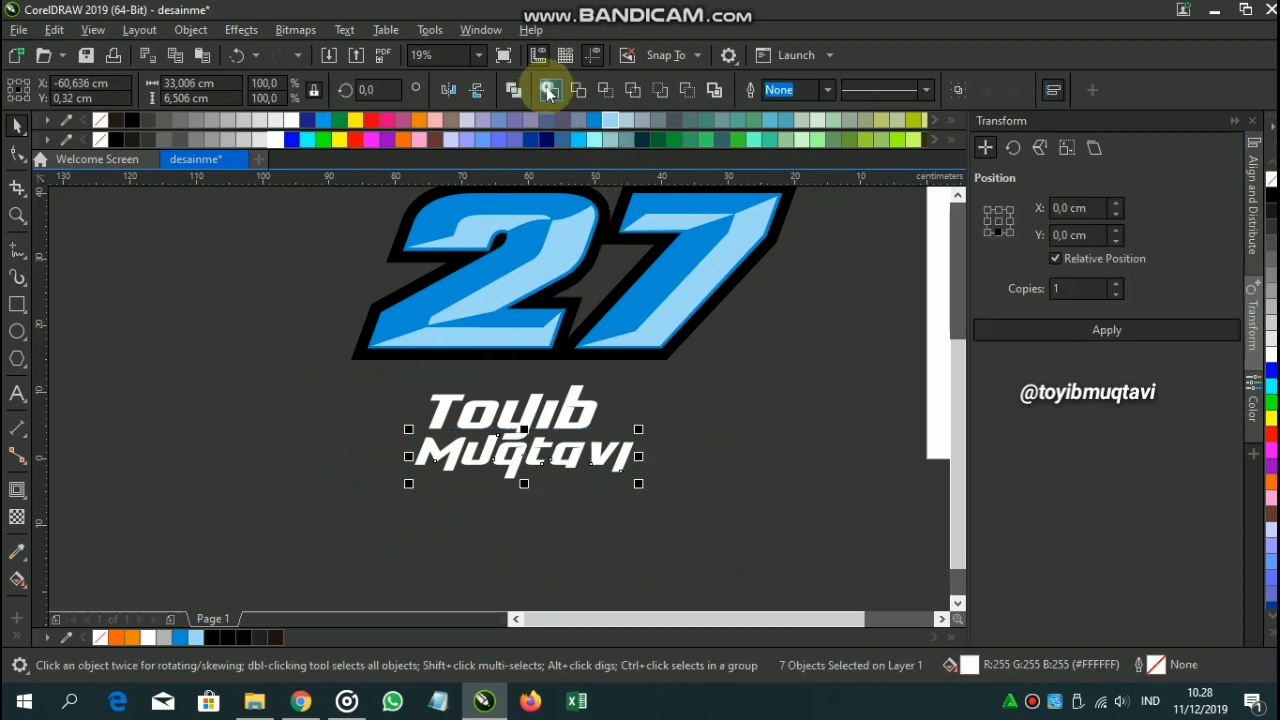
{"action": "left_click", "coordinate": [757, 469]}
{"action": "scroll", "coordinate": [484, 428], "scroll_direction": "up", "scroll_amount": 2}
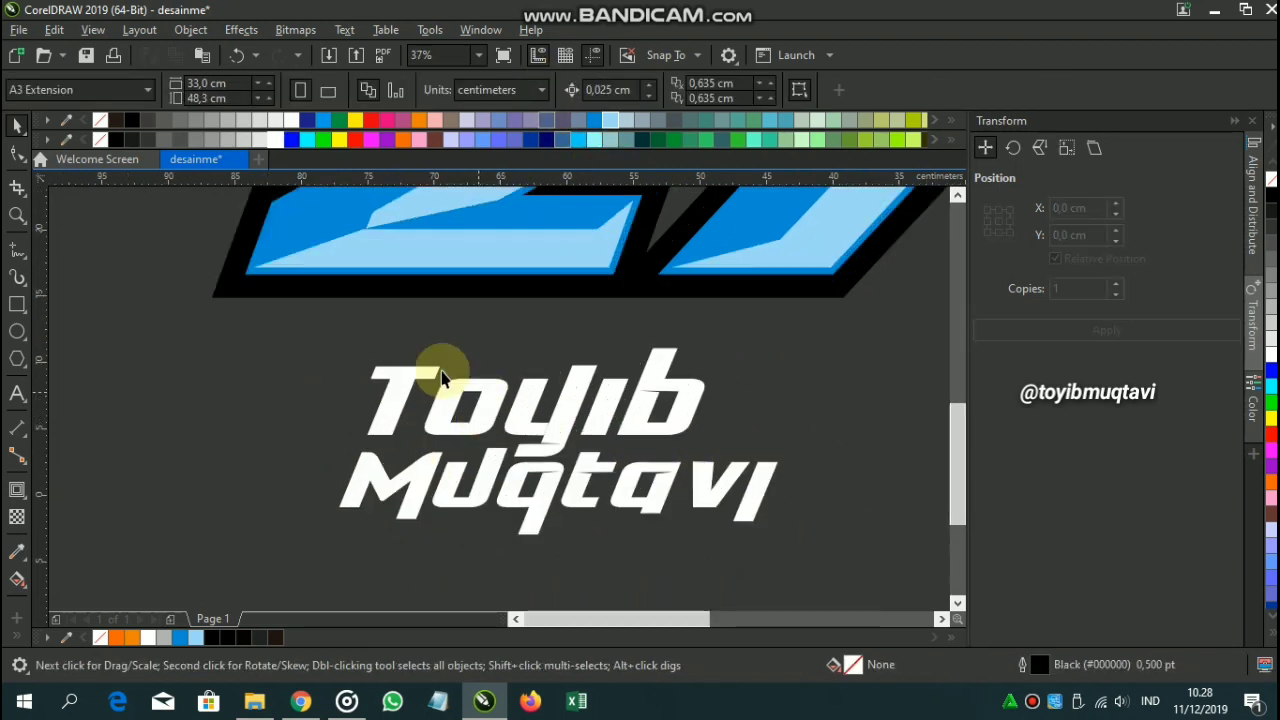
{"action": "left_click", "coordinate": [418, 390]}
{"action": "left_click", "coordinate": [17, 489]}
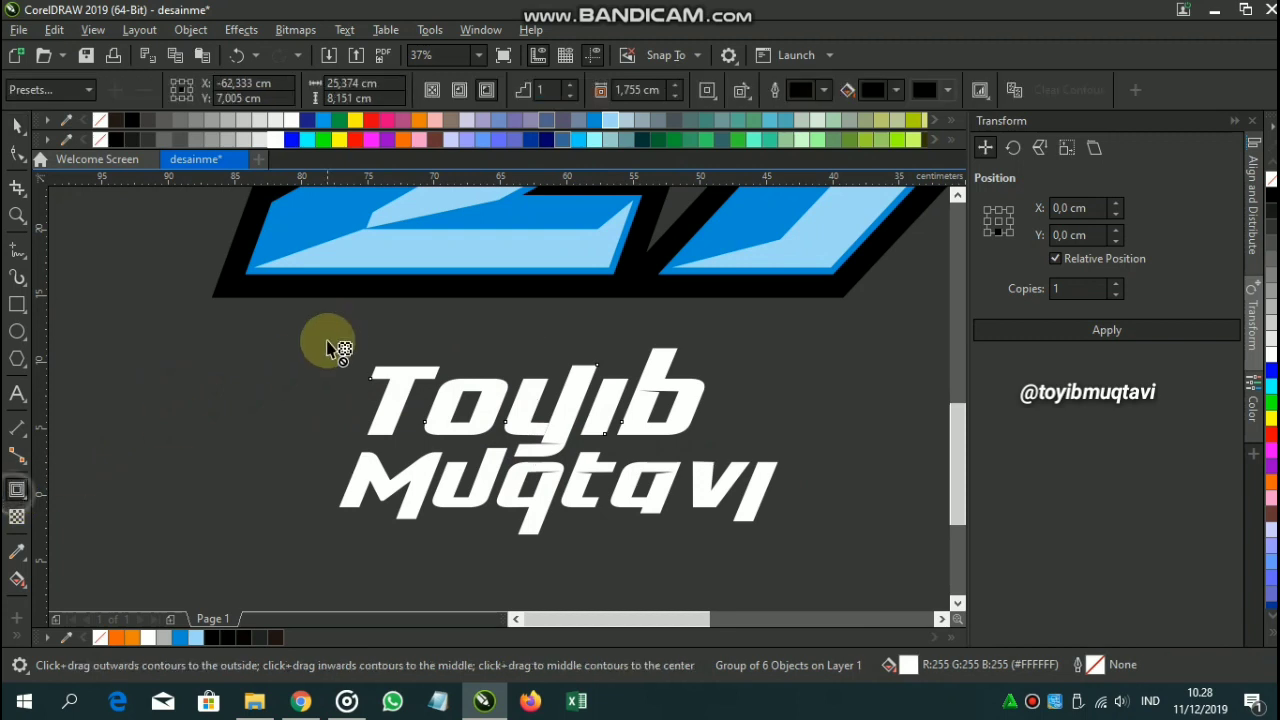
{"action": "scroll", "coordinate": [390, 380], "scroll_direction": "up", "scroll_amount": 4}
{"action": "left_click_drag", "start_coordinate": [390, 373], "coordinate": [336, 356]}
Set the contour fill colour to white and clear the selection.
{"action": "scroll", "coordinate": [336, 356], "scroll_direction": "down", "scroll_amount": 2}
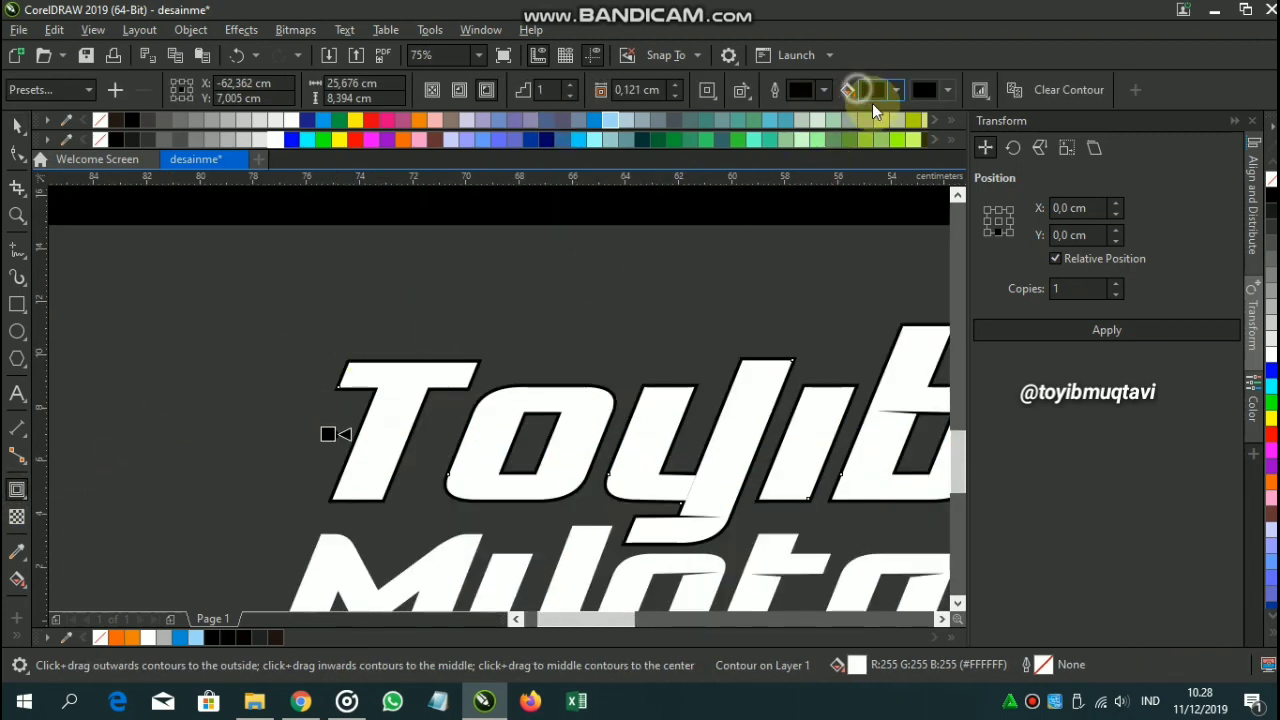
{"action": "left_click", "coordinate": [877, 89]}
{"action": "left_click", "coordinate": [886, 207]}
{"action": "left_click", "coordinate": [777, 265]}
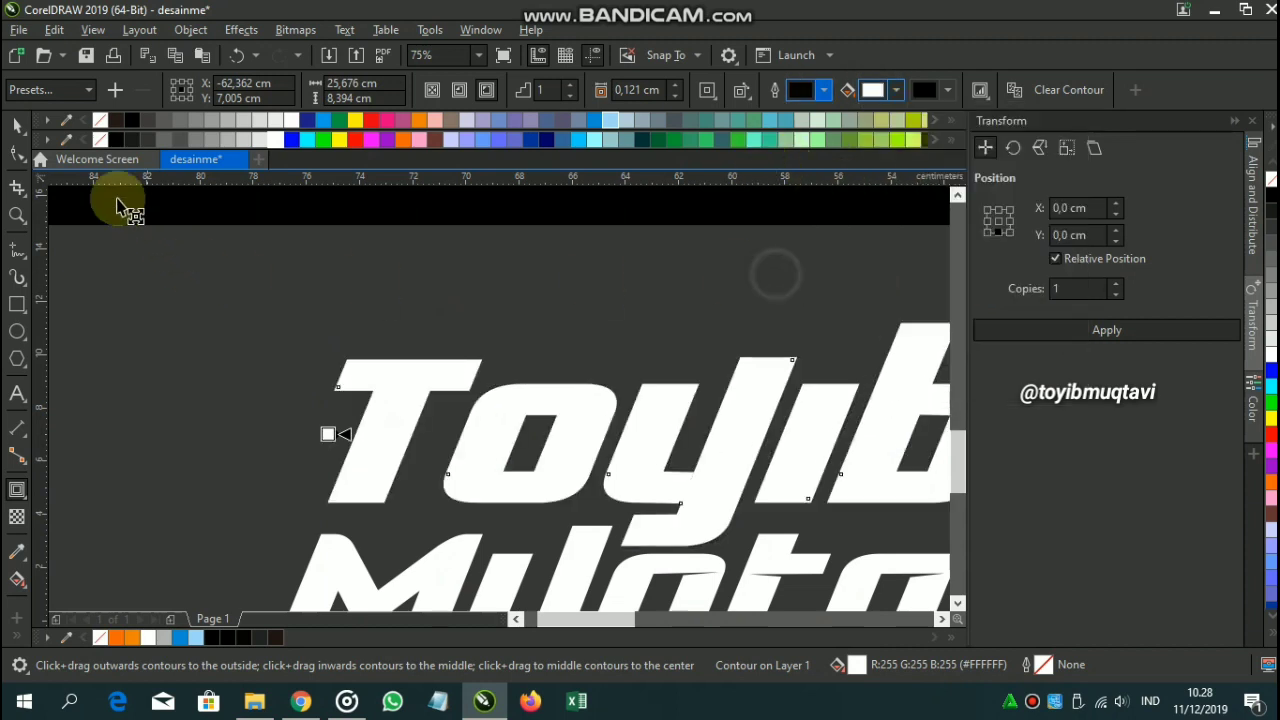
{"action": "left_click", "coordinate": [18, 125]}
{"action": "left_click", "coordinate": [94, 249]}
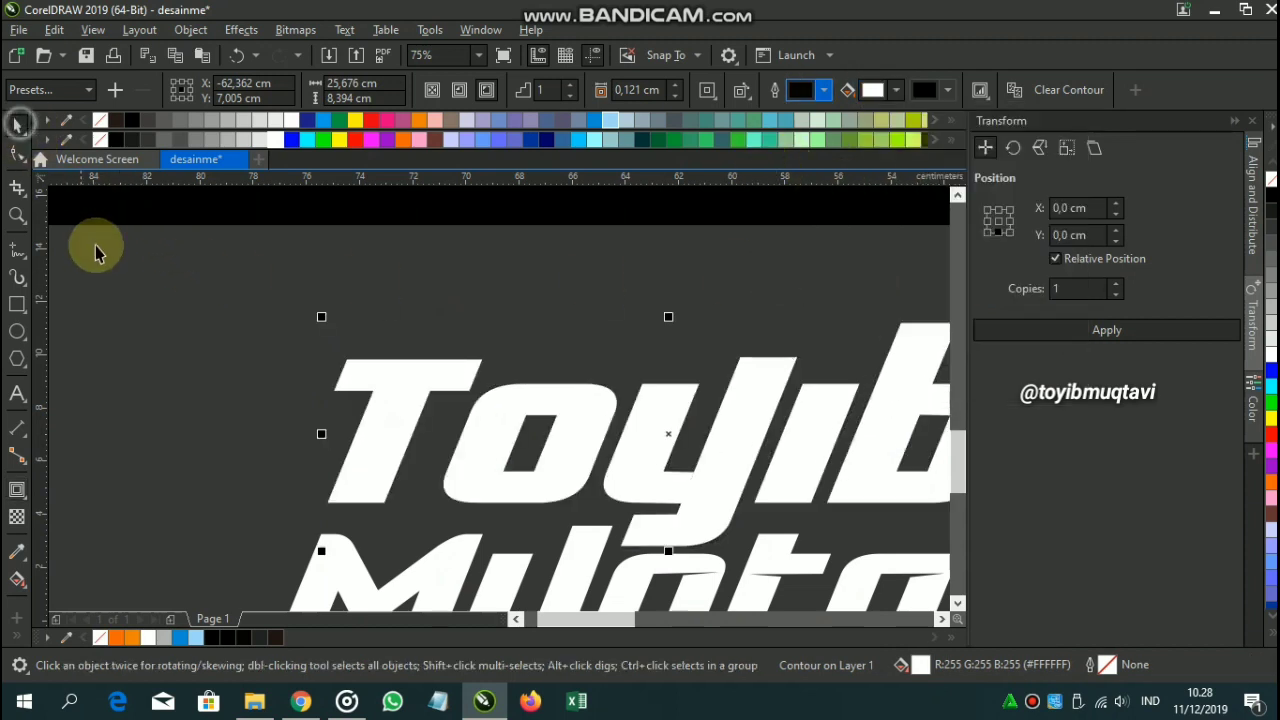
{"action": "left_click", "coordinate": [20, 255]}
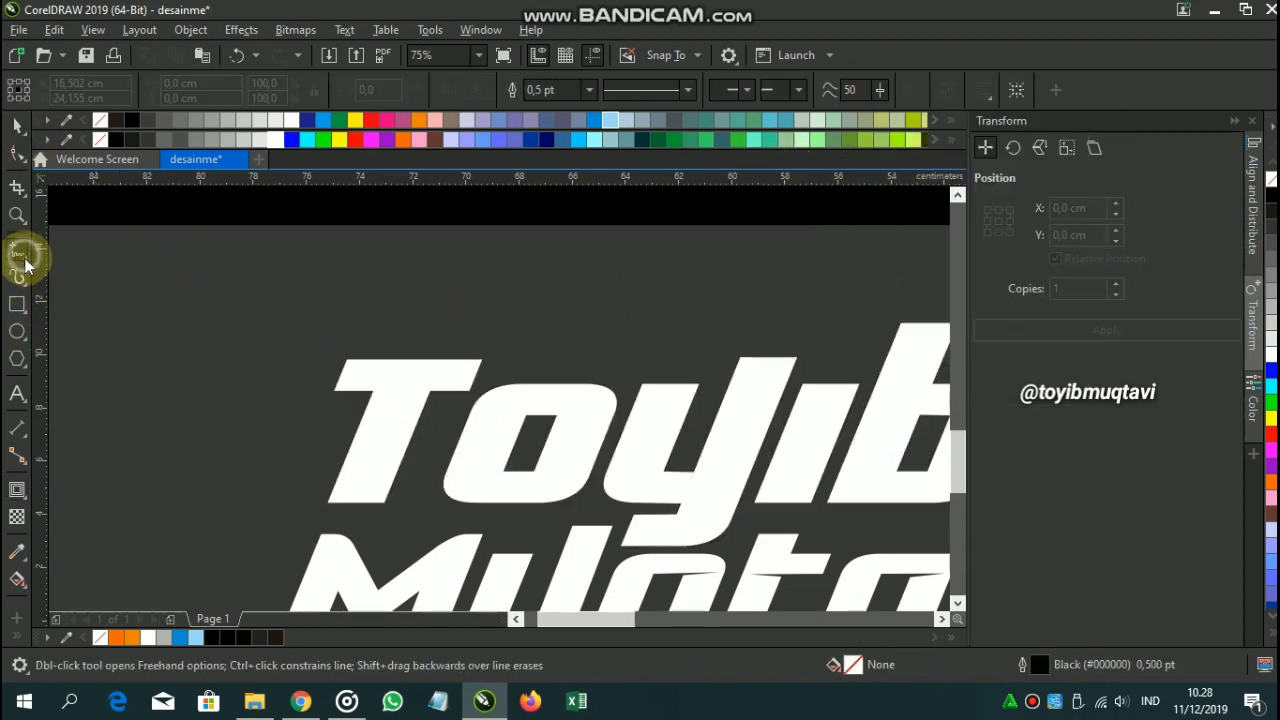
Draw a closed pen shape across the name's lower area, fill it light grey (204,204,204), remove its outline.
{"action": "left_click", "coordinate": [26, 262]}
{"action": "left_click", "coordinate": [57, 316]}
{"action": "scroll", "coordinate": [251, 457], "scroll_direction": "down", "scroll_amount": 2}
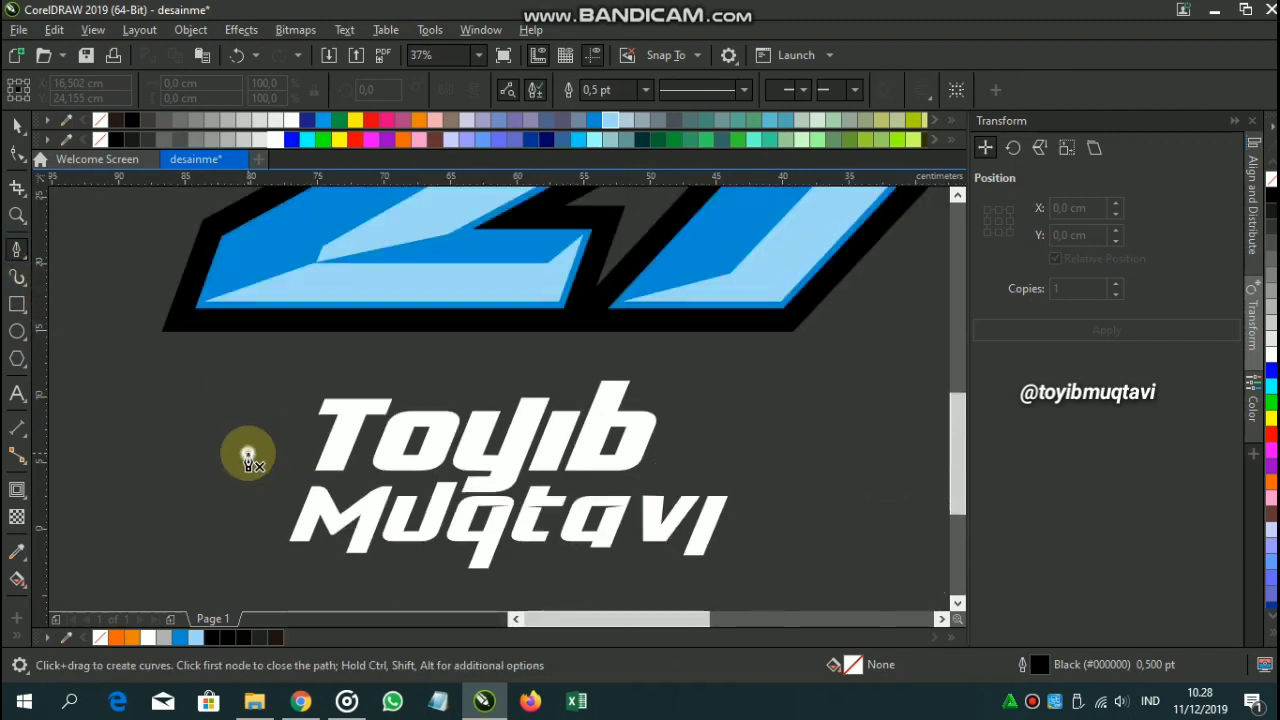
{"action": "left_click", "coordinate": [248, 453]}
{"action": "left_click", "coordinate": [716, 440]}
{"action": "left_click", "coordinate": [645, 537]}
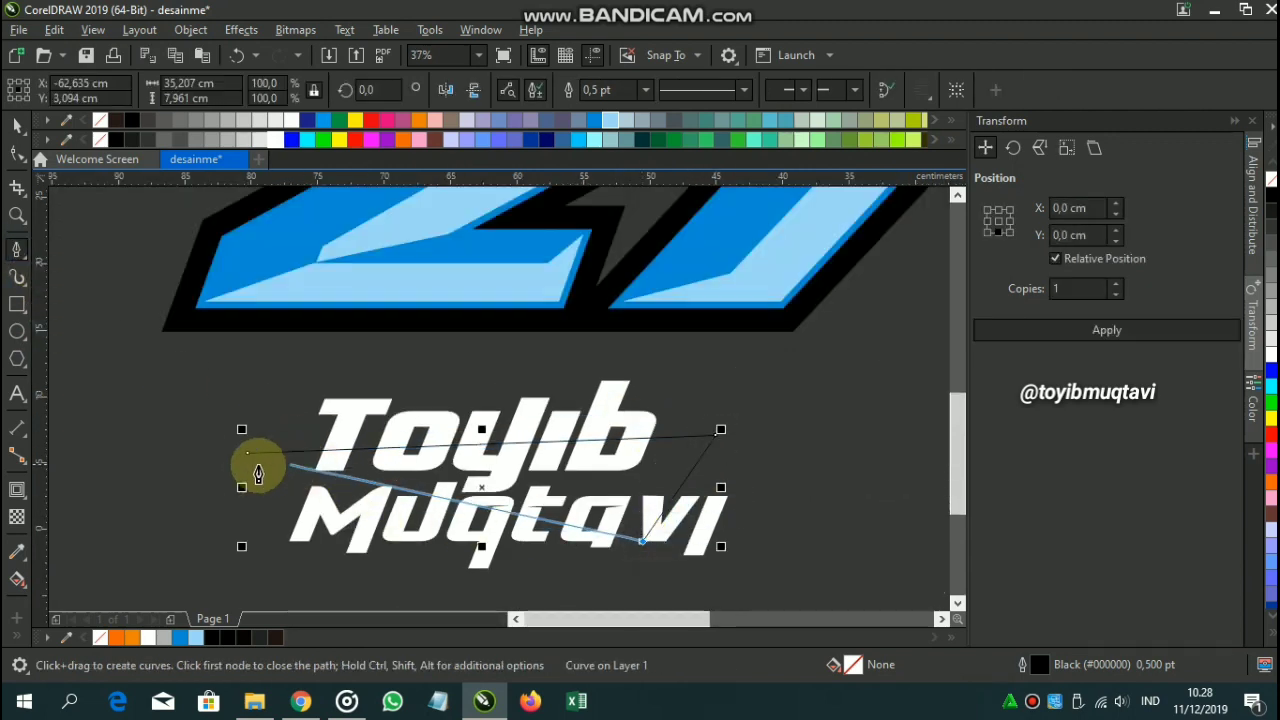
{"action": "left_click", "coordinate": [246, 452]}
{"action": "left_click", "coordinate": [248, 141]}
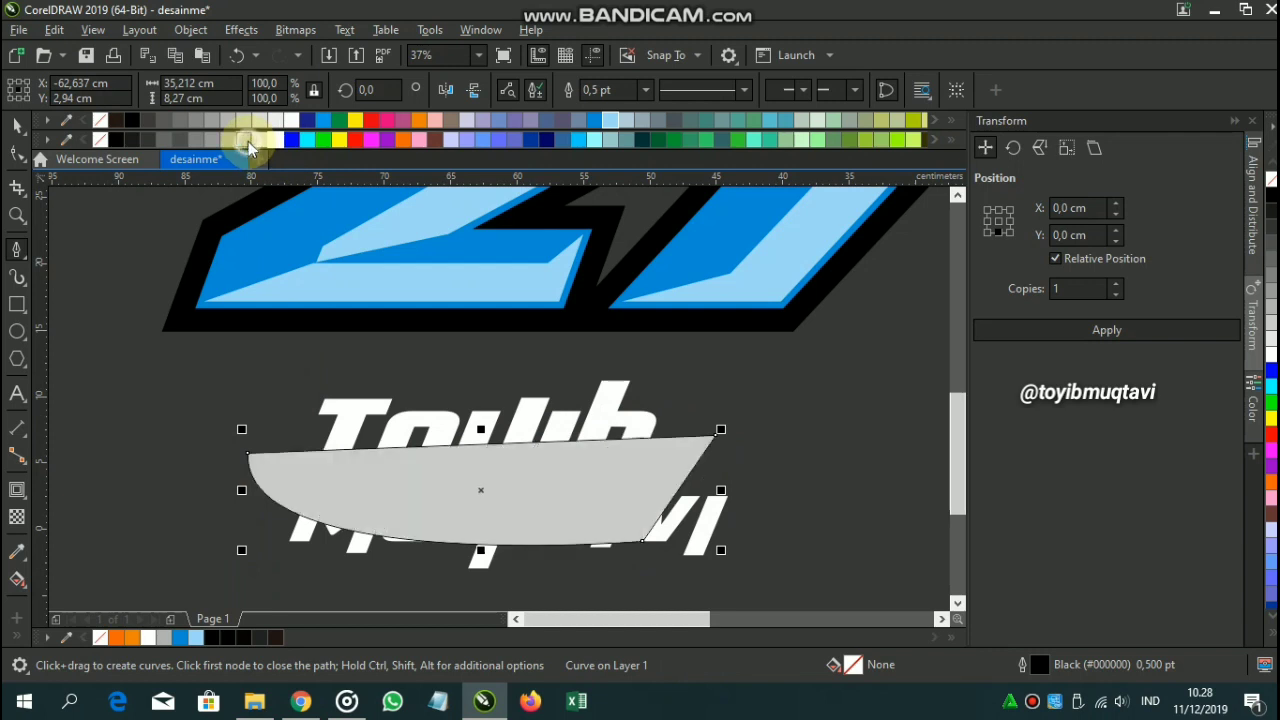
{"action": "right_click", "coordinate": [98, 142]}
{"action": "right_click", "coordinate": [401, 470]}
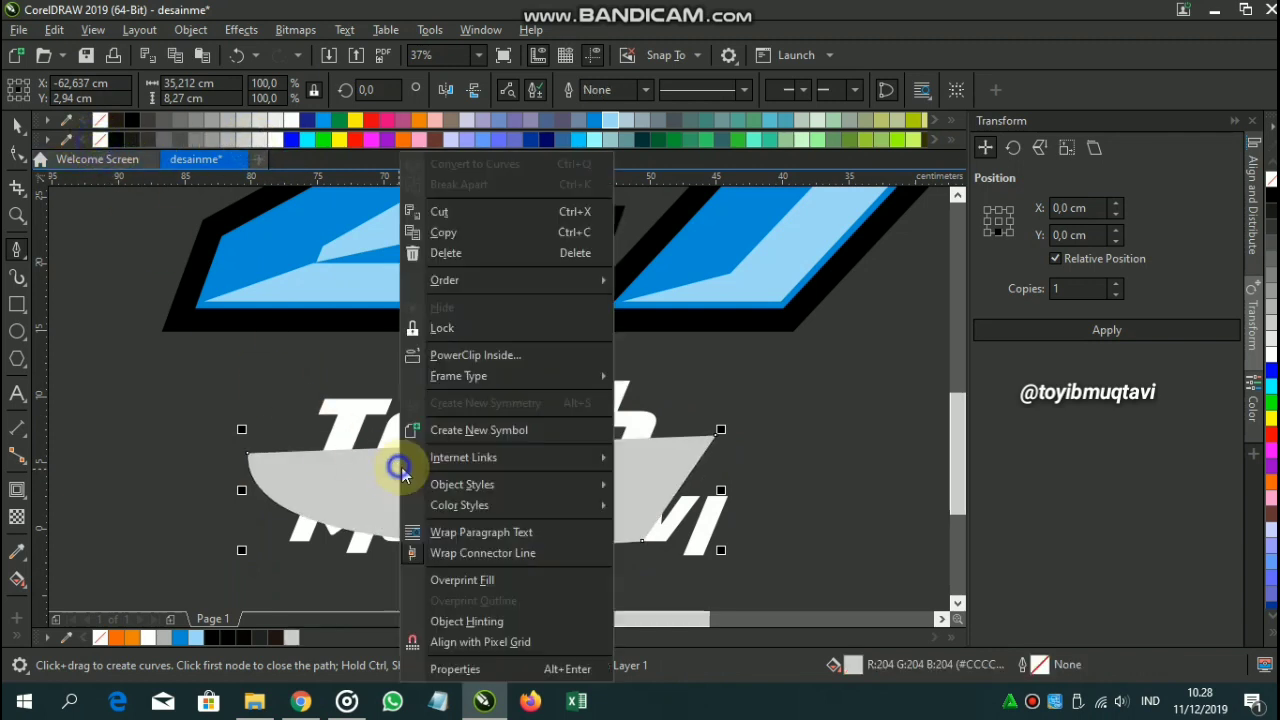
{"action": "left_click", "coordinate": [440, 358]}
{"action": "left_click", "coordinate": [428, 410]}
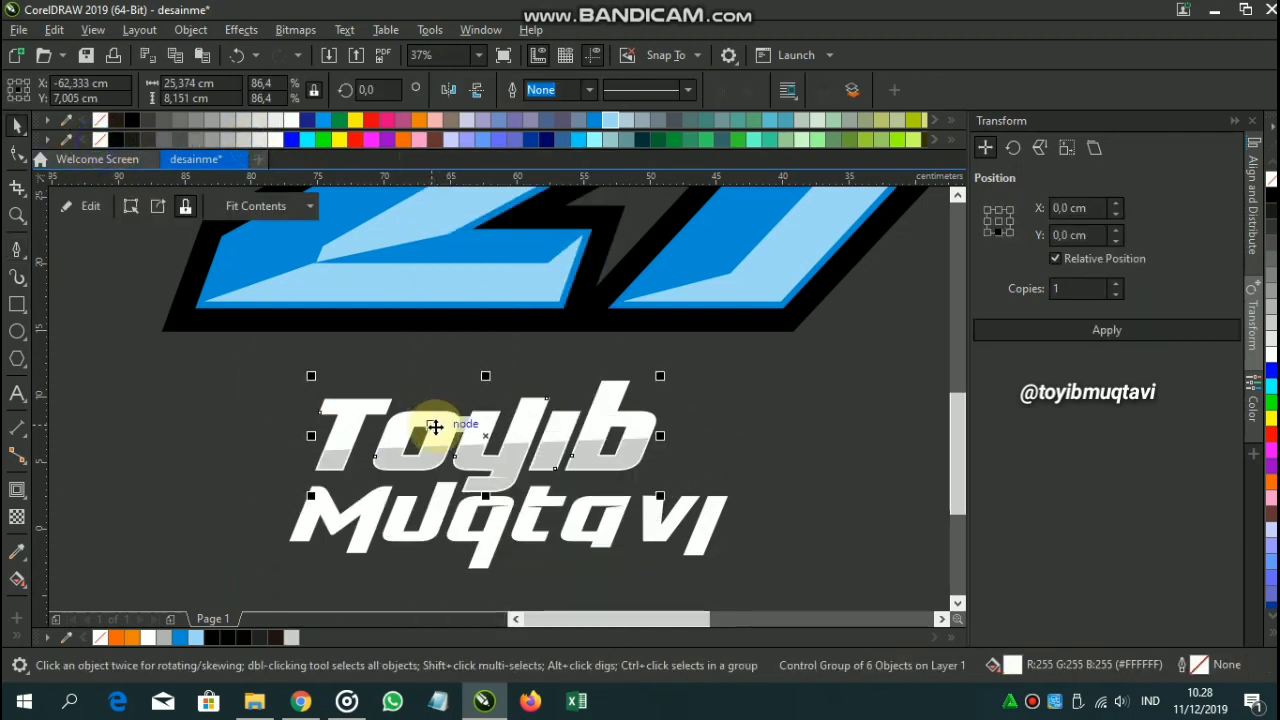
{"action": "left_click", "coordinate": [264, 390]}
{"action": "scroll", "coordinate": [517, 482], "scroll_direction": "up", "scroll_amount": 2}
{"action": "scroll", "coordinate": [534, 488], "scroll_direction": "down", "scroll_amount": 1}
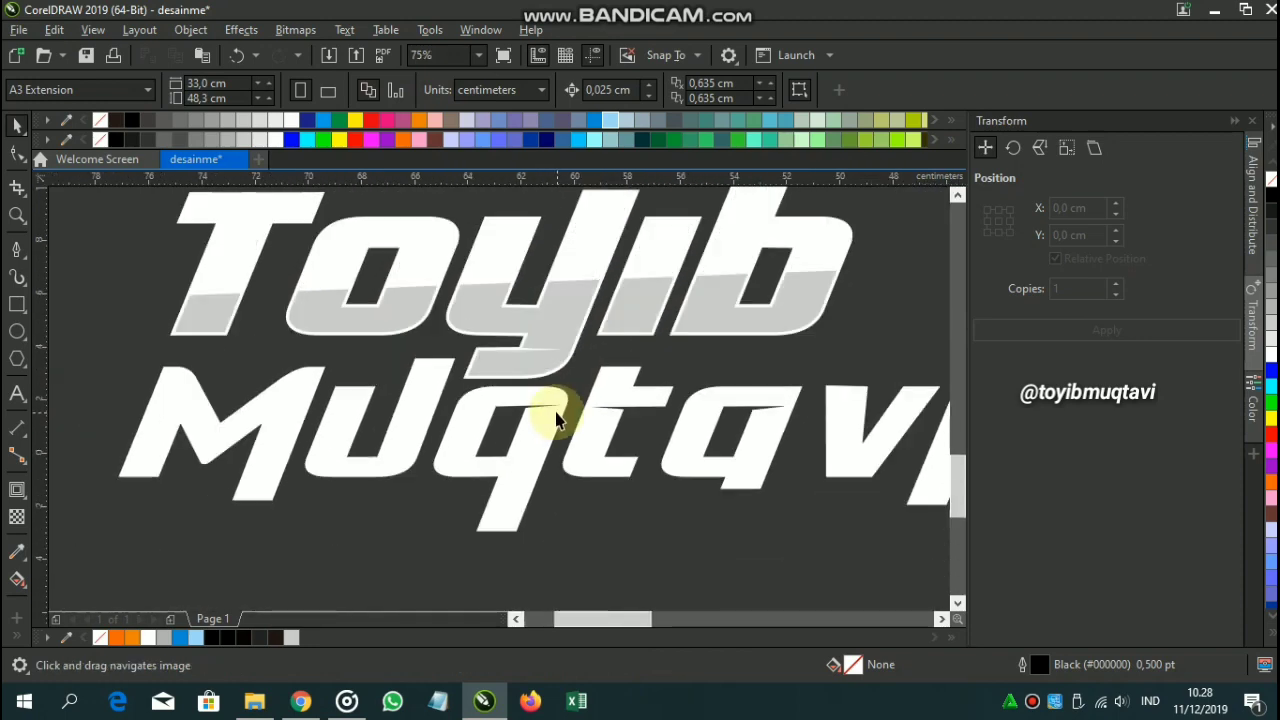
{"action": "left_click", "coordinate": [556, 412]}
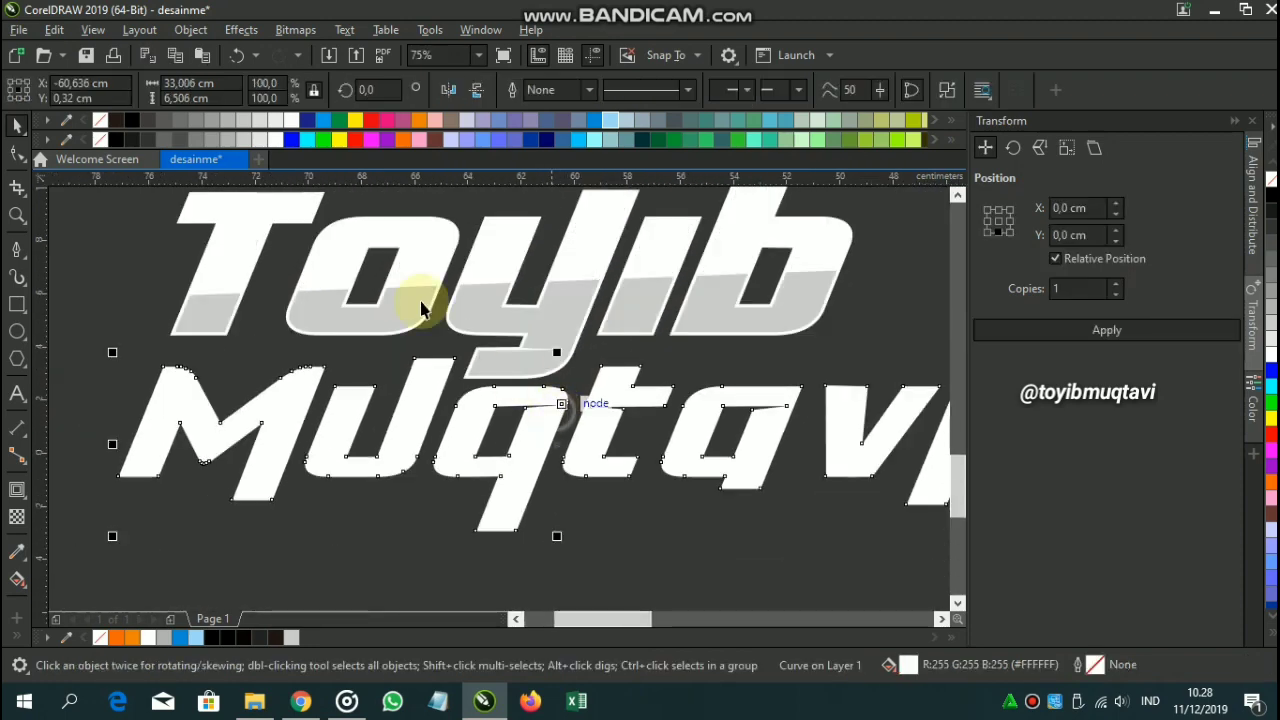
Fill Muqtavi cyan (C100) and drag a 0.098 cm outward contour around it.
{"action": "left_click", "coordinate": [324, 126]}
{"action": "left_click", "coordinate": [17, 490]}
{"action": "scroll", "coordinate": [296, 361], "scroll_direction": "up", "scroll_amount": 1}
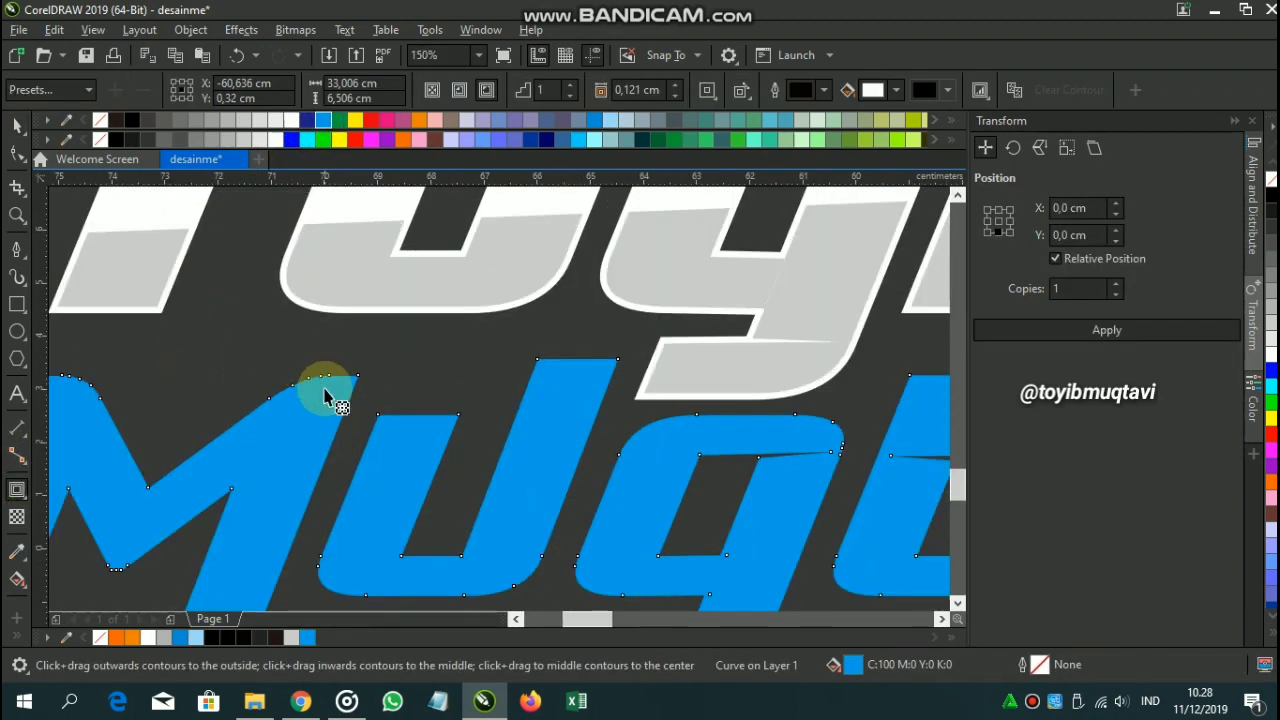
{"action": "left_click_drag", "start_coordinate": [326, 392], "coordinate": [331, 349]}
{"action": "scroll", "coordinate": [331, 349], "scroll_direction": "down", "scroll_amount": 1}
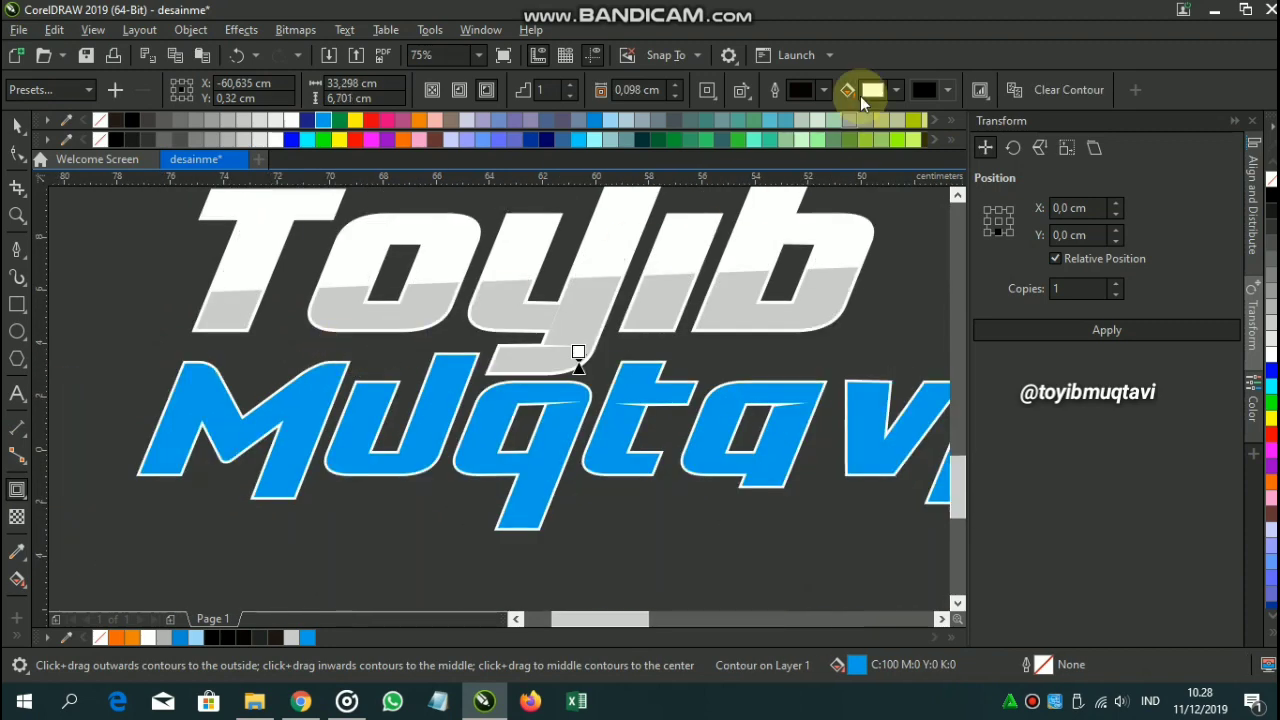
Eyedrop Muqtavi's cyan into the contour fill colour, then begin a pen shape left of the word.
{"action": "left_click", "coordinate": [872, 89]}
{"action": "left_click", "coordinate": [1036, 378]}
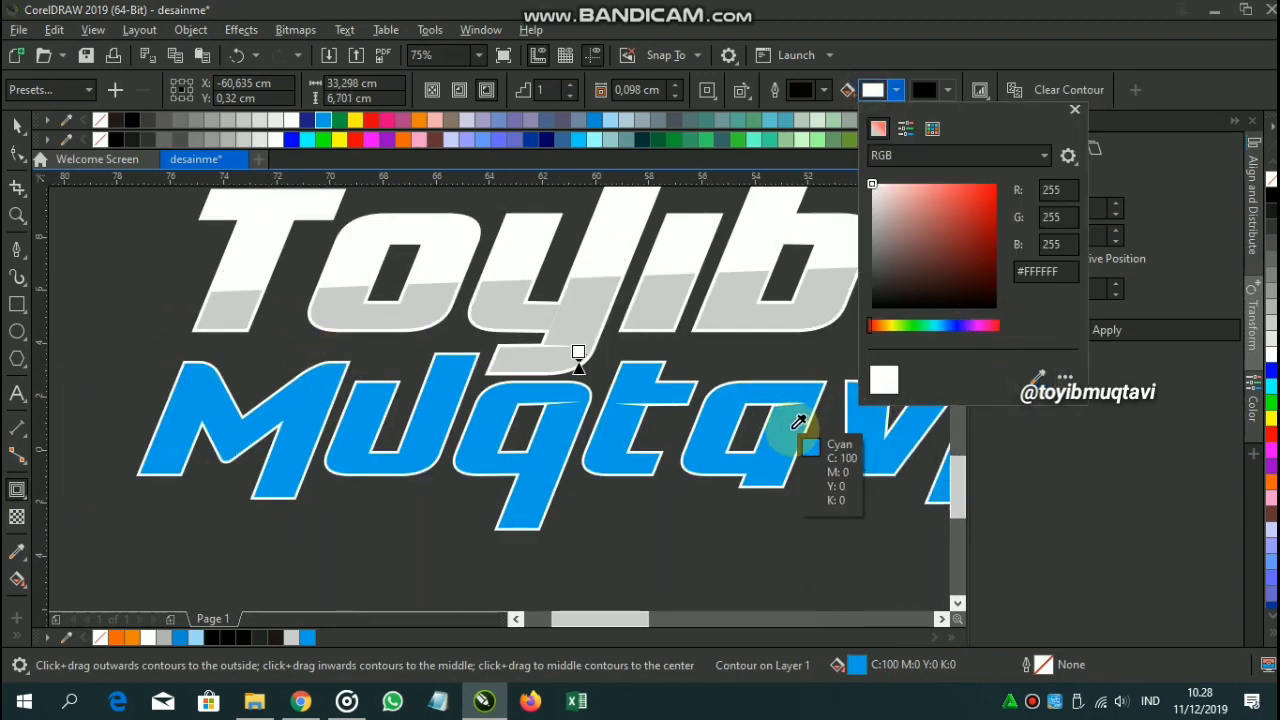
{"action": "left_click", "coordinate": [792, 429]}
{"action": "left_click", "coordinate": [778, 322]}
{"action": "left_click", "coordinate": [16, 250]}
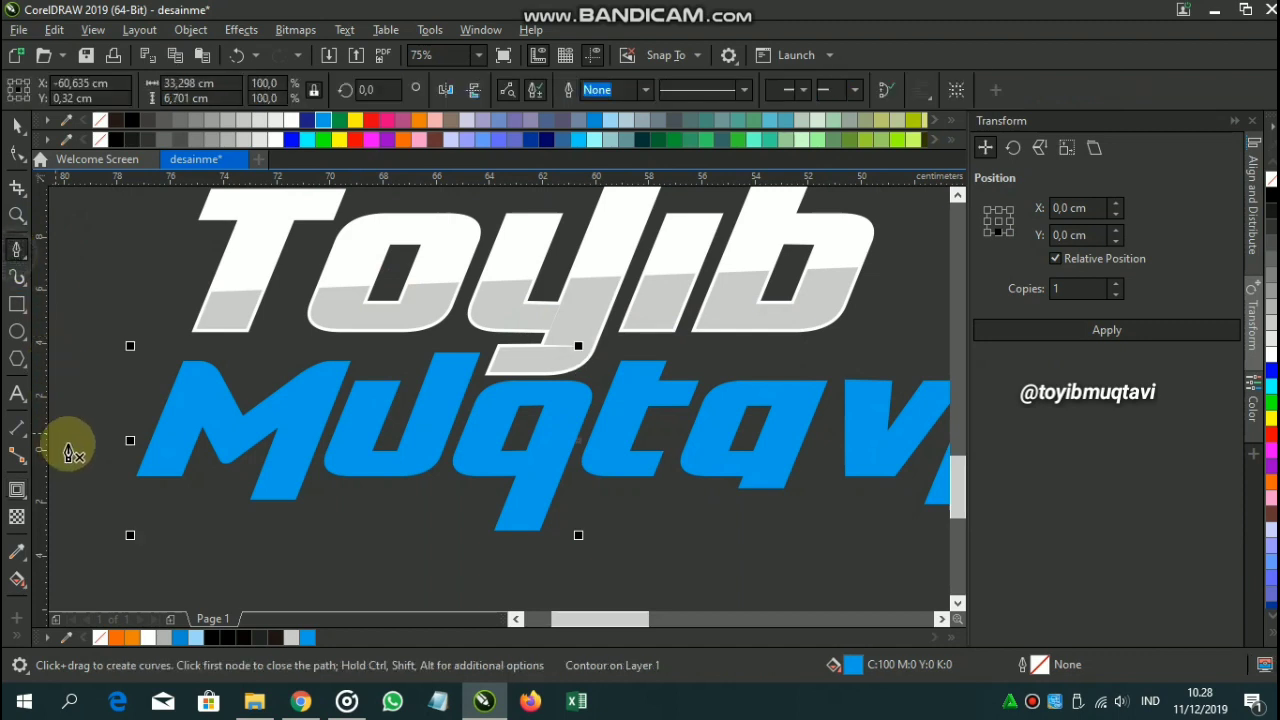
{"action": "left_click", "coordinate": [86, 437]}
Close a curved pen shape under Muqtavi, fill it light blue (C40), and remove its outline.
{"action": "left_click", "coordinate": [868, 416]}
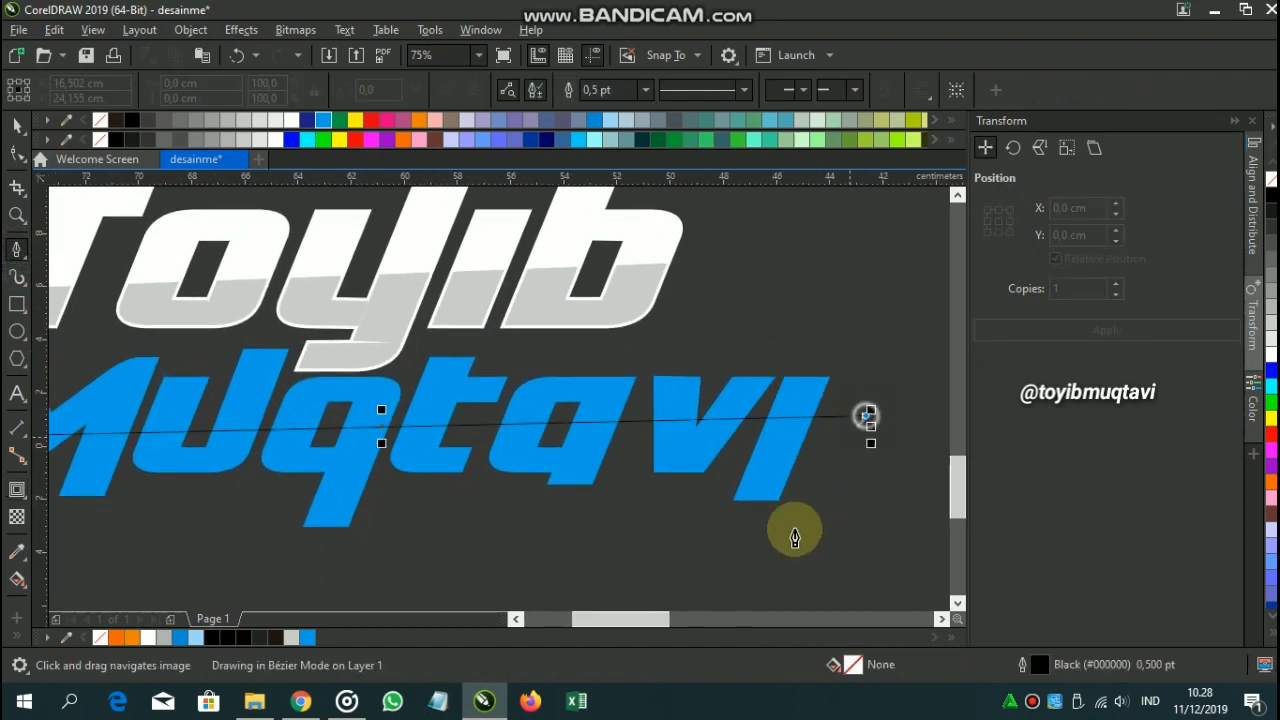
{"action": "left_click", "coordinate": [740, 588]}
{"action": "scroll", "coordinate": [588, 574], "scroll_direction": "down", "scroll_amount": 1}
{"action": "left_click_drag", "start_coordinate": [580, 562], "coordinate": [701, 517]}
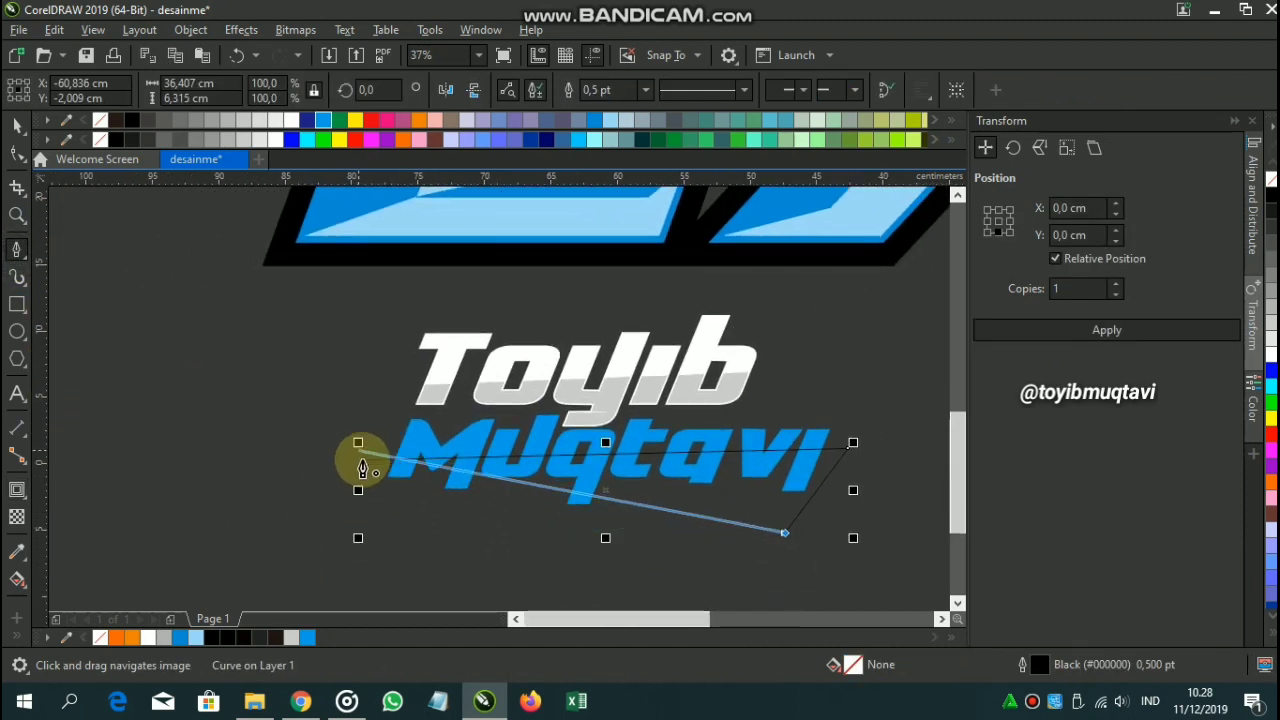
{"action": "left_click_drag", "start_coordinate": [360, 456], "coordinate": [326, 592]}
{"action": "left_click", "coordinate": [603, 121]}
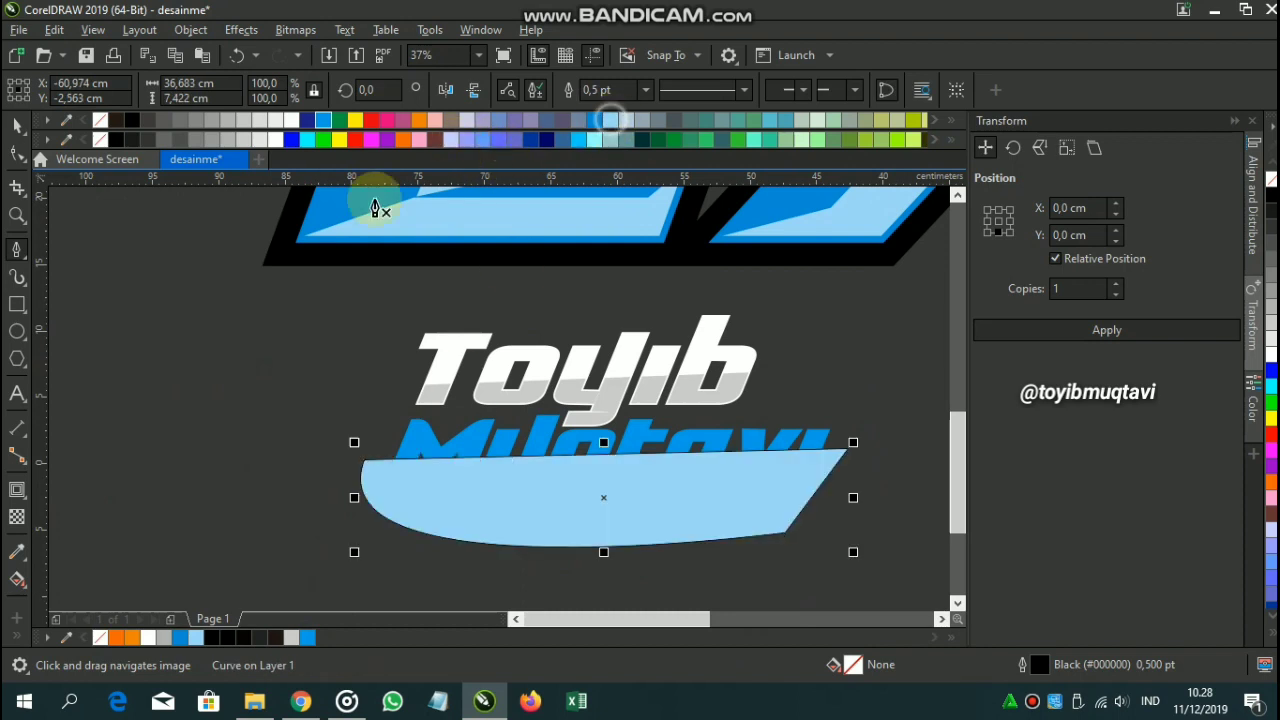
{"action": "right_click", "coordinate": [100, 121]}
PowerClip the light-blue shape inside Muqtavi, then shift the 27's black border shape.
{"action": "right_click", "coordinate": [484, 491]}
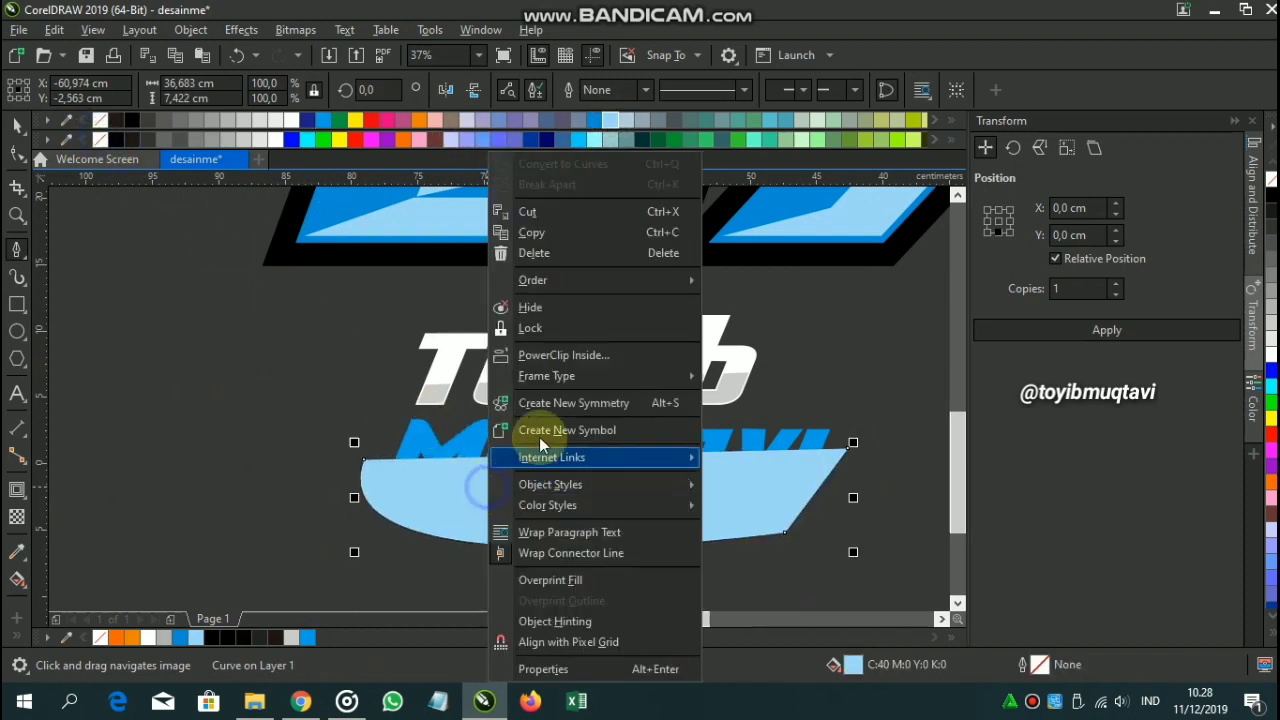
{"action": "left_click", "coordinate": [560, 355]}
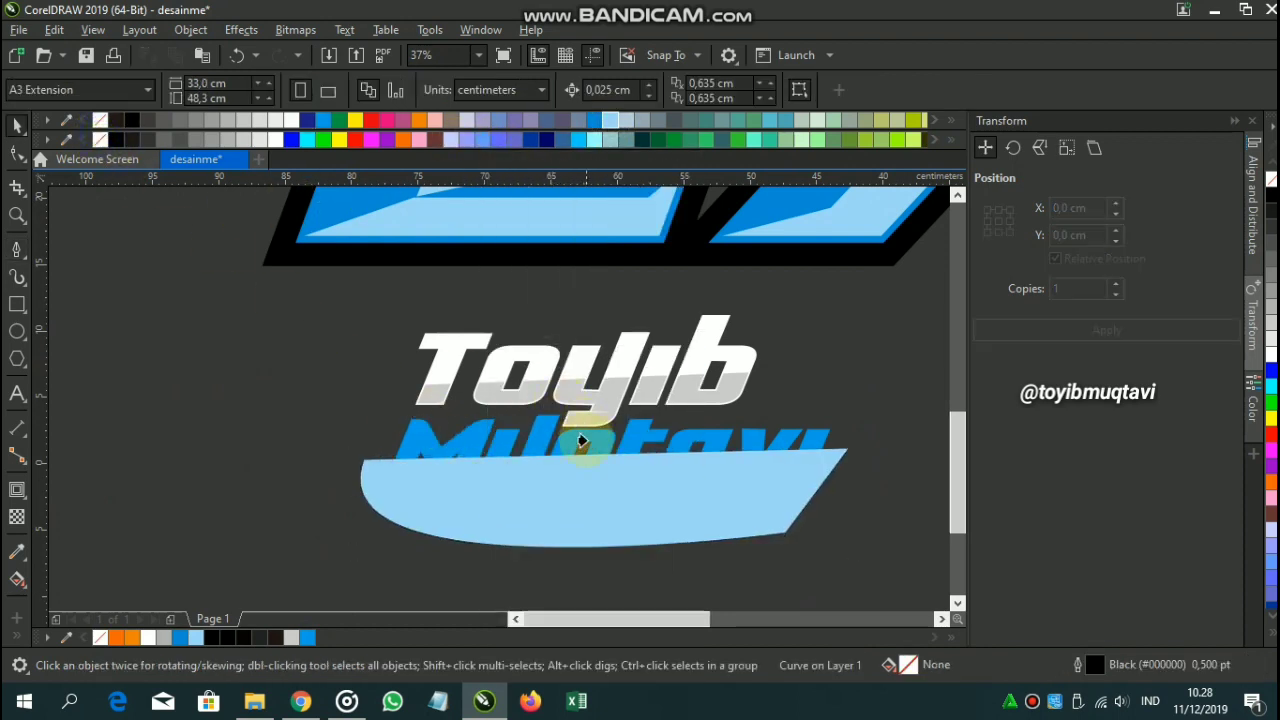
{"action": "left_click", "coordinate": [587, 435]}
{"action": "left_click", "coordinate": [579, 538]}
{"action": "left_click_drag", "start_coordinate": [745, 485], "coordinate": [587, 480]}
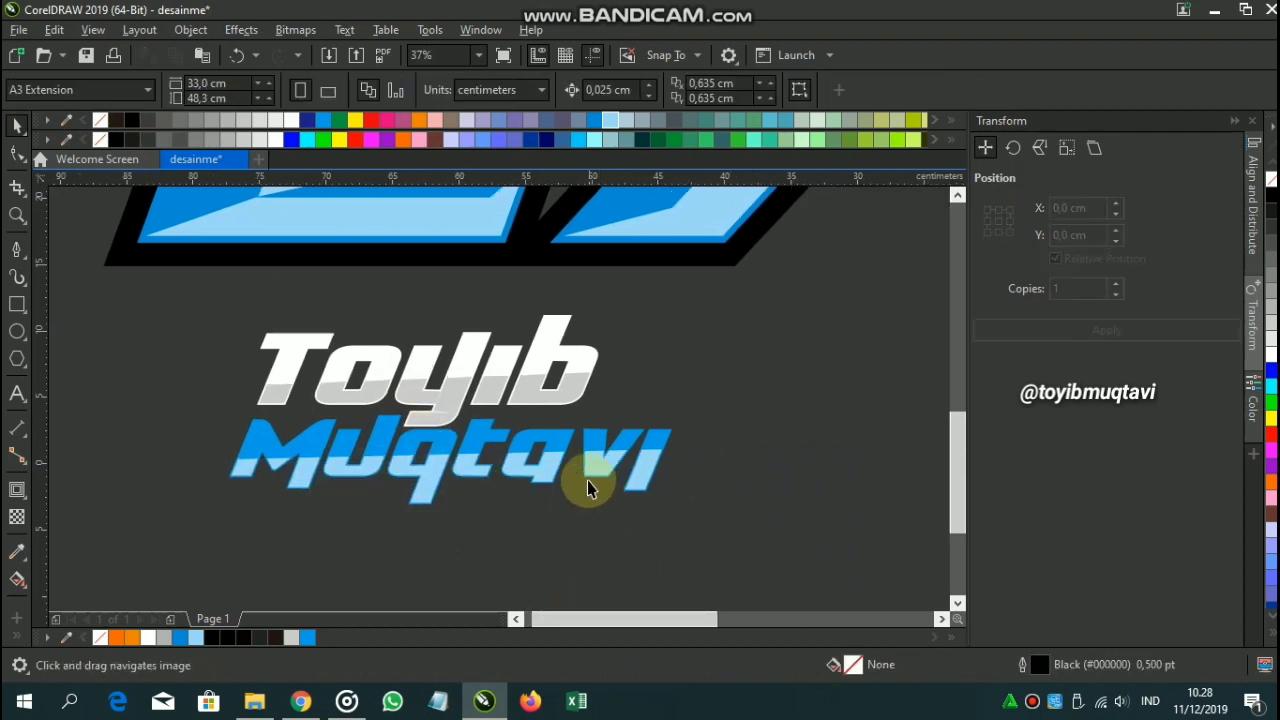
{"action": "scroll", "coordinate": [585, 481], "scroll_direction": "down", "scroll_amount": 1}
{"action": "left_click_drag", "start_coordinate": [364, 368], "coordinate": [382, 396]}
Undo the 27's border move, make a boundary around the name, and contour it outward.
{"action": "key", "text": "ctrl+z"}
{"action": "left_click", "coordinate": [703, 543]}
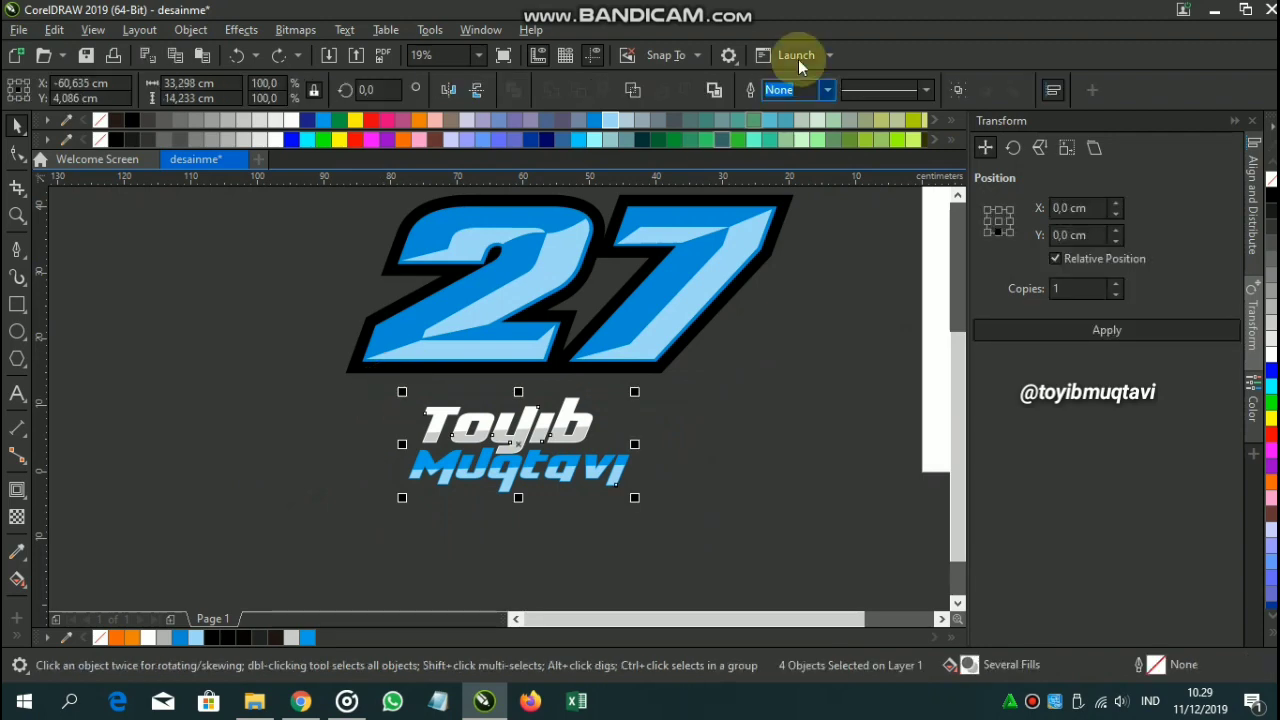
{"action": "left_click", "coordinate": [720, 87]}
{"action": "left_click", "coordinate": [17, 489]}
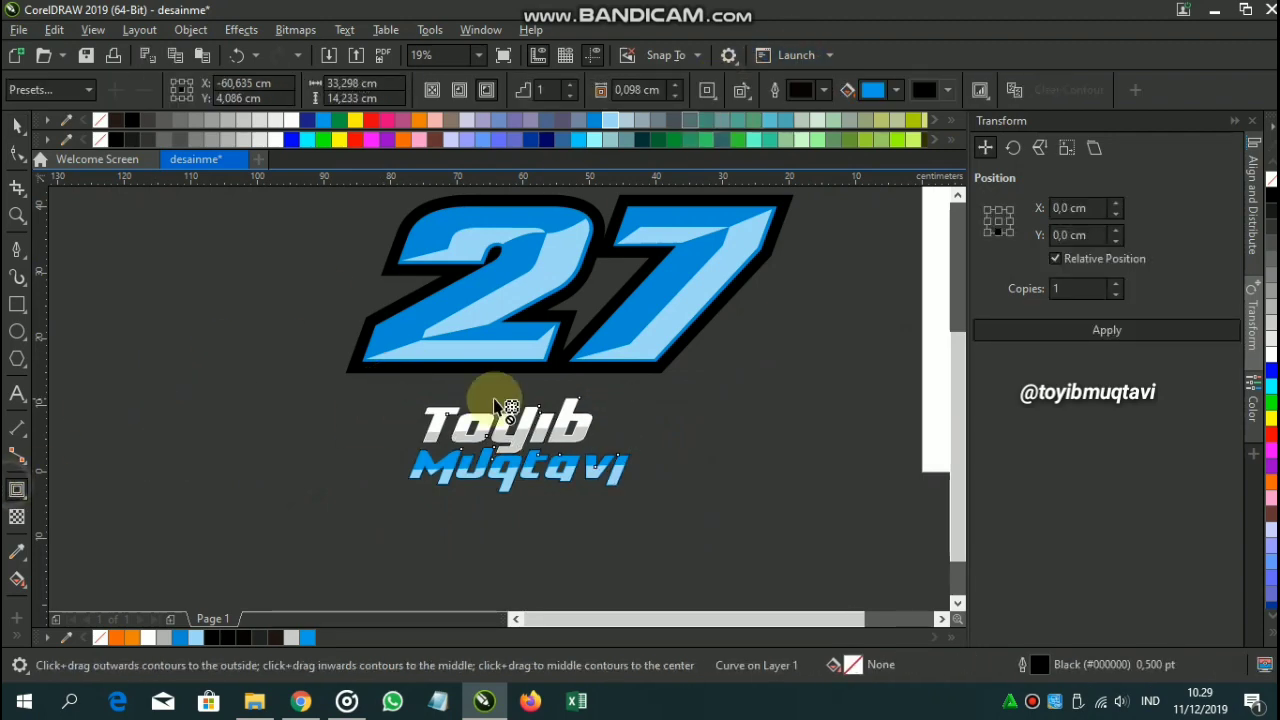
{"action": "scroll", "coordinate": [455, 405], "scroll_direction": "up", "scroll_amount": 2}
{"action": "scroll", "coordinate": [429, 430], "scroll_direction": "up", "scroll_amount": 1}
{"action": "left_click_drag", "start_coordinate": [428, 428], "coordinate": [424, 305]}
{"action": "scroll", "coordinate": [423, 303], "scroll_direction": "down", "scroll_amount": 1}
Set the name contour's outline and fill colour to black RGB 0,0,0.
{"action": "left_click", "coordinate": [118, 140]}
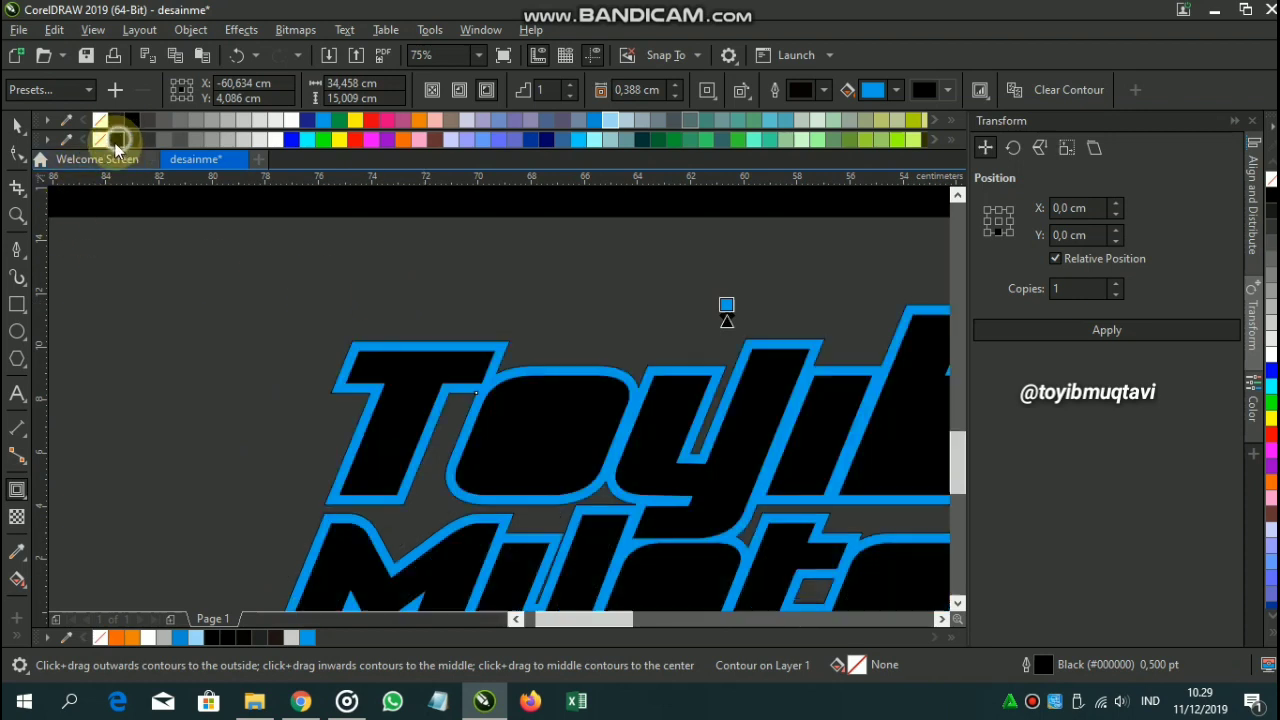
{"action": "left_click", "coordinate": [868, 92]}
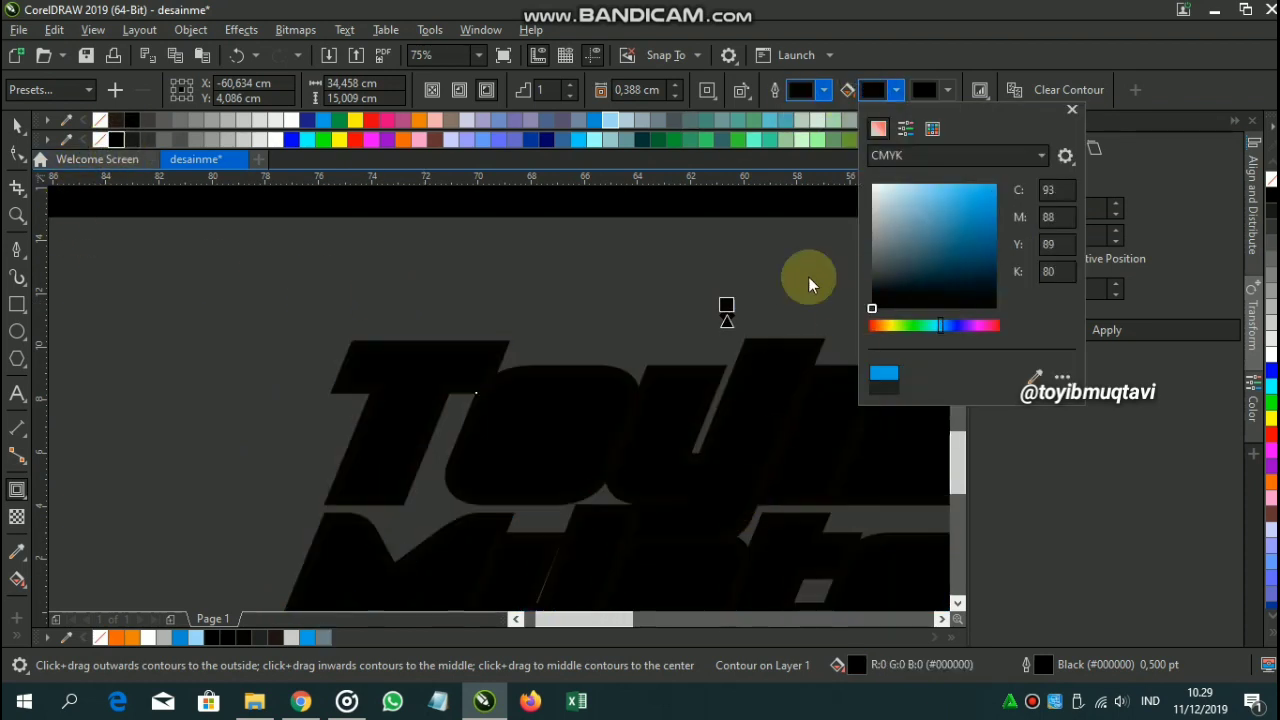
{"action": "left_click", "coordinate": [901, 158]}
{"action": "left_click", "coordinate": [902, 198]}
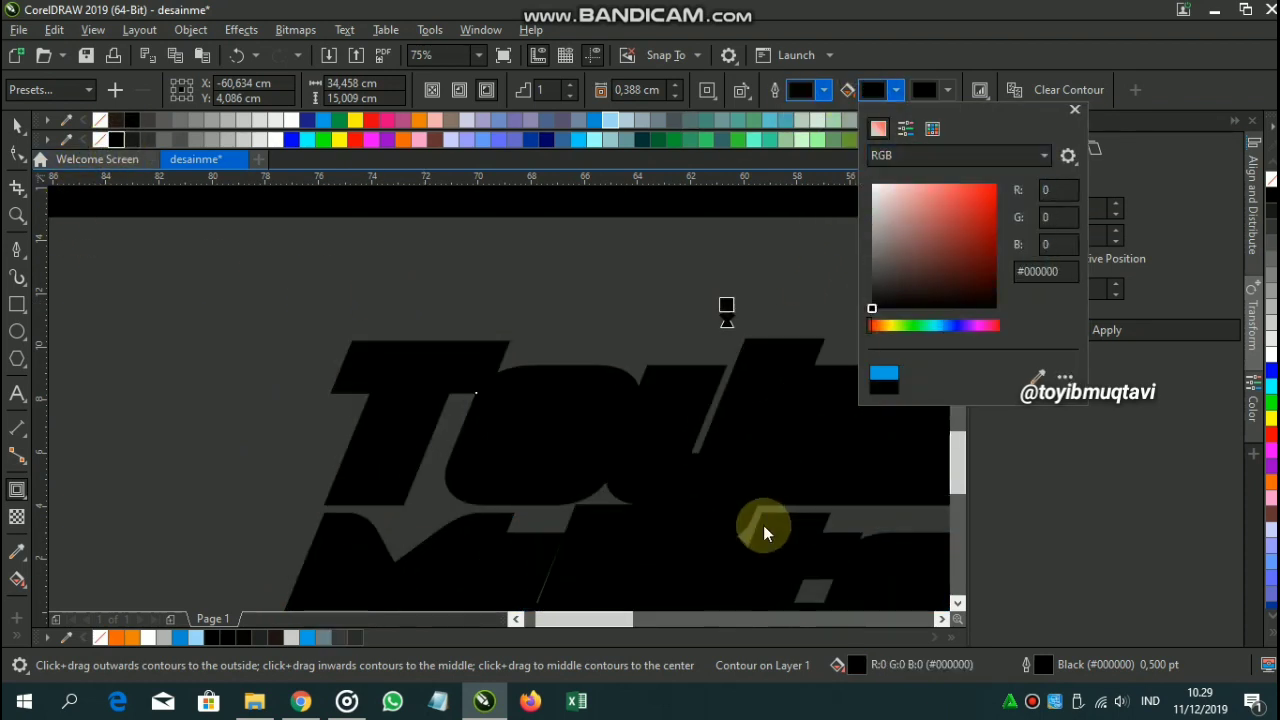
{"action": "left_click", "coordinate": [763, 525]}
Widen the name's black contour offset to about 1.041 cm, then select the bordered name.
{"action": "left_click", "coordinate": [19, 124]}
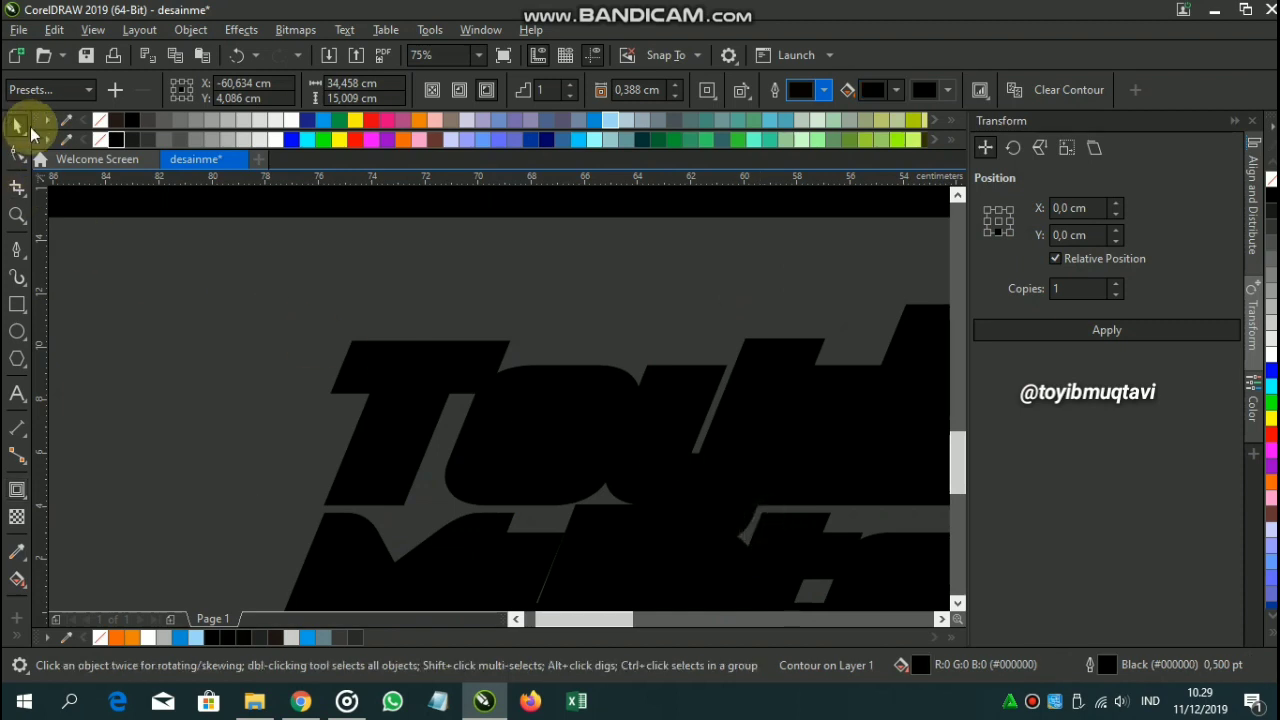
{"action": "left_click", "coordinate": [17, 489]}
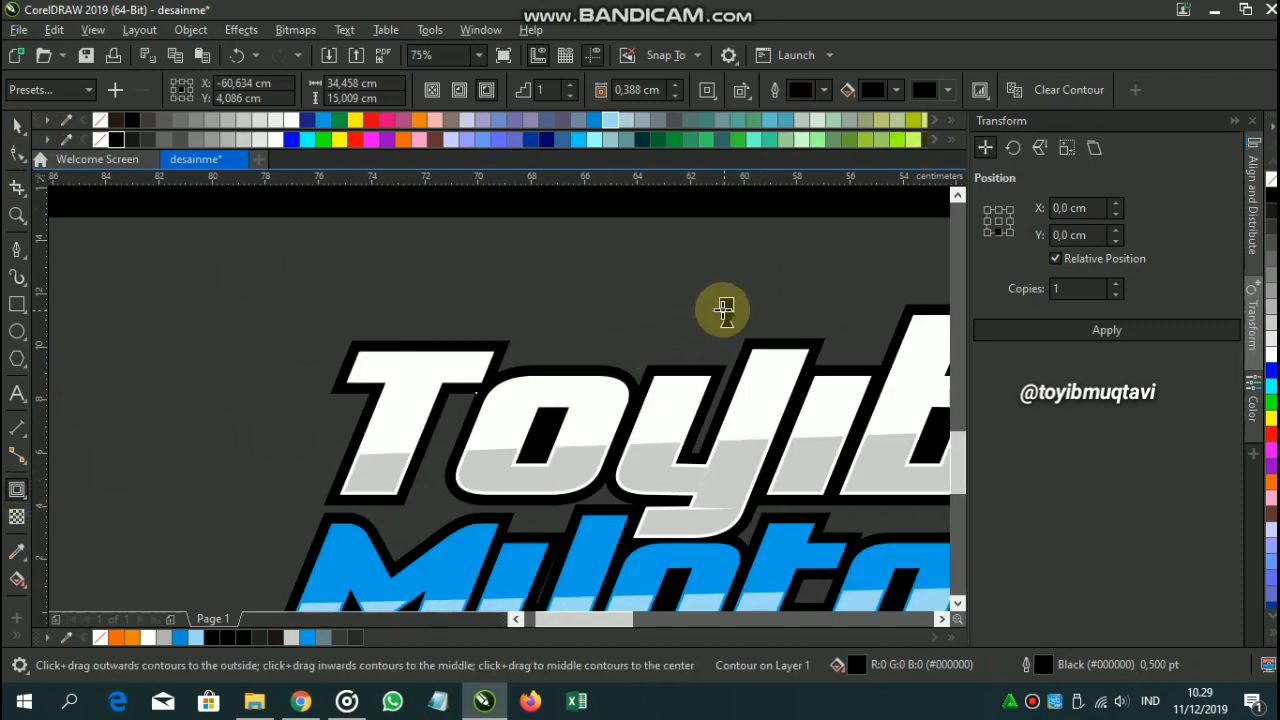
{"action": "left_click_drag", "start_coordinate": [723, 310], "coordinate": [721, 302]}
{"action": "scroll", "coordinate": [723, 297], "scroll_direction": "down", "scroll_amount": 3}
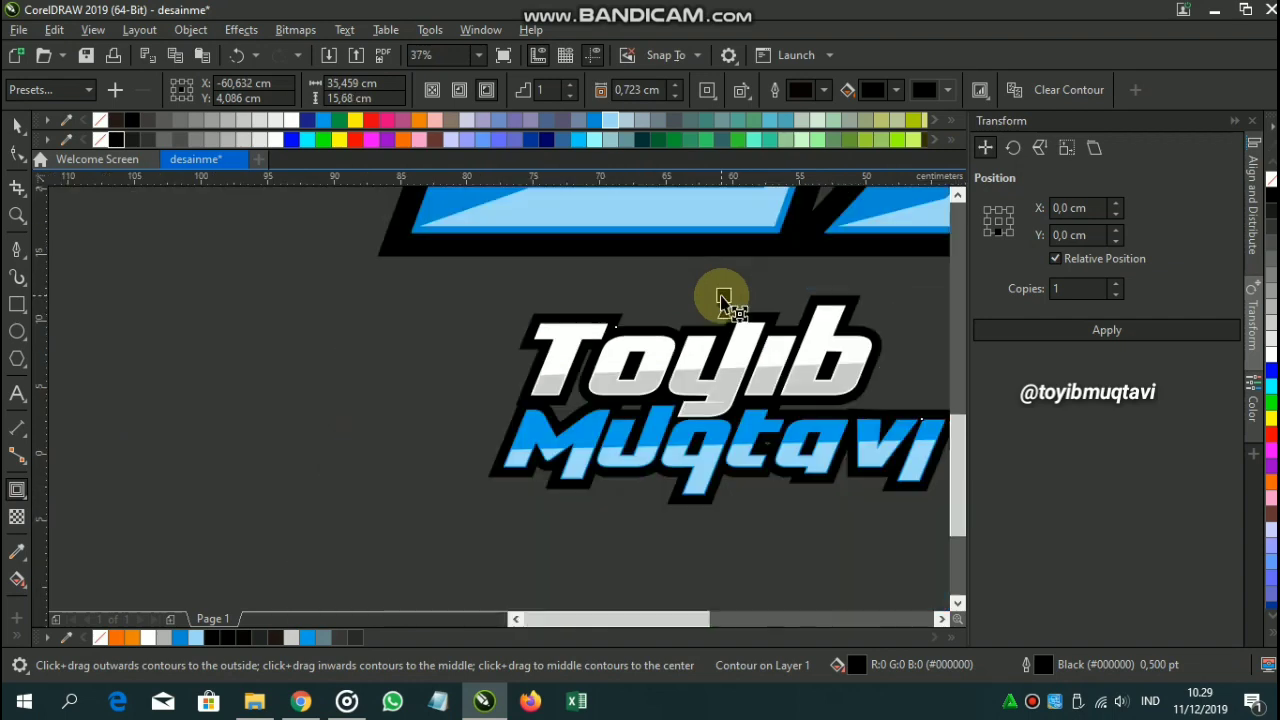
{"action": "scroll", "coordinate": [613, 370], "scroll_direction": "up", "scroll_amount": 3}
{"action": "mouse_move", "coordinate": [603, 380]}
{"action": "left_mouse_down"}
{"action": "mouse_move", "coordinate": [600, 363]}
{"action": "mouse_move", "coordinate": [623, 374]}
{"action": "left_mouse_up"}
{"action": "scroll", "coordinate": [600, 363], "scroll_direction": "down", "scroll_amount": 3}
{"action": "scroll", "coordinate": [594, 337], "scroll_direction": "up", "scroll_amount": 3}
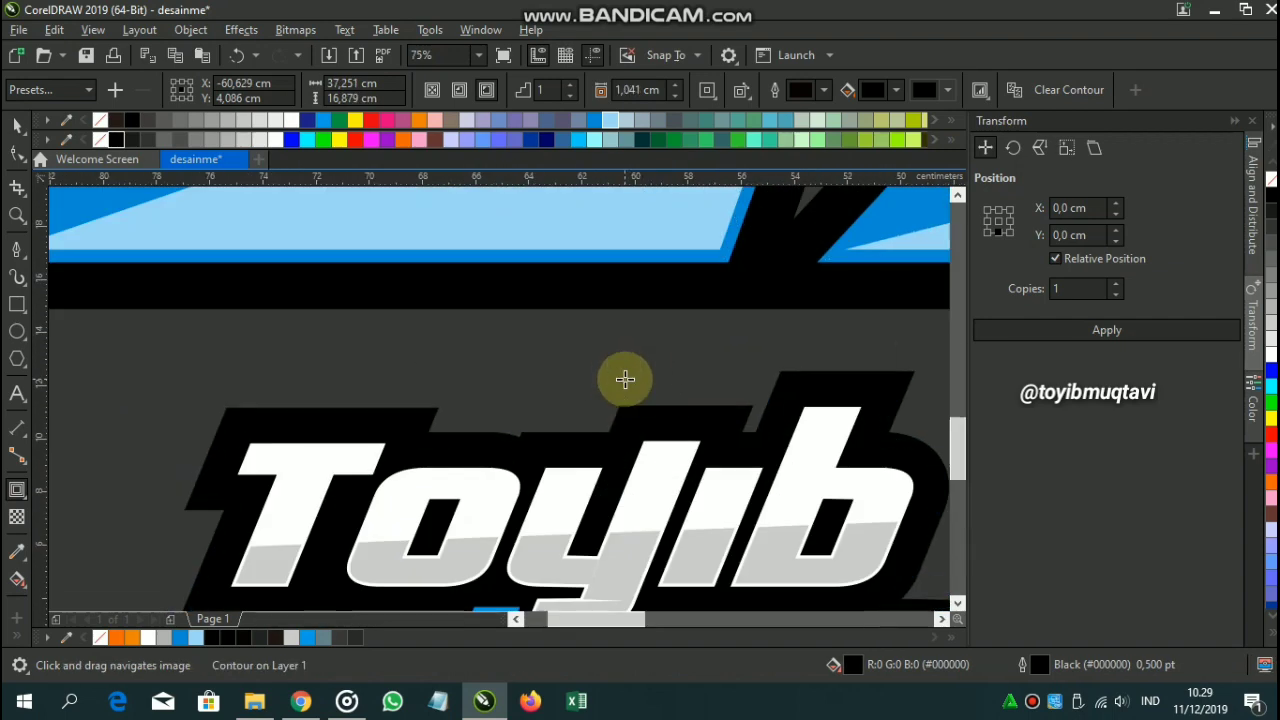
{"action": "scroll", "coordinate": [623, 374], "scroll_direction": "down", "scroll_amount": 3}
{"action": "left_click", "coordinate": [18, 120]}
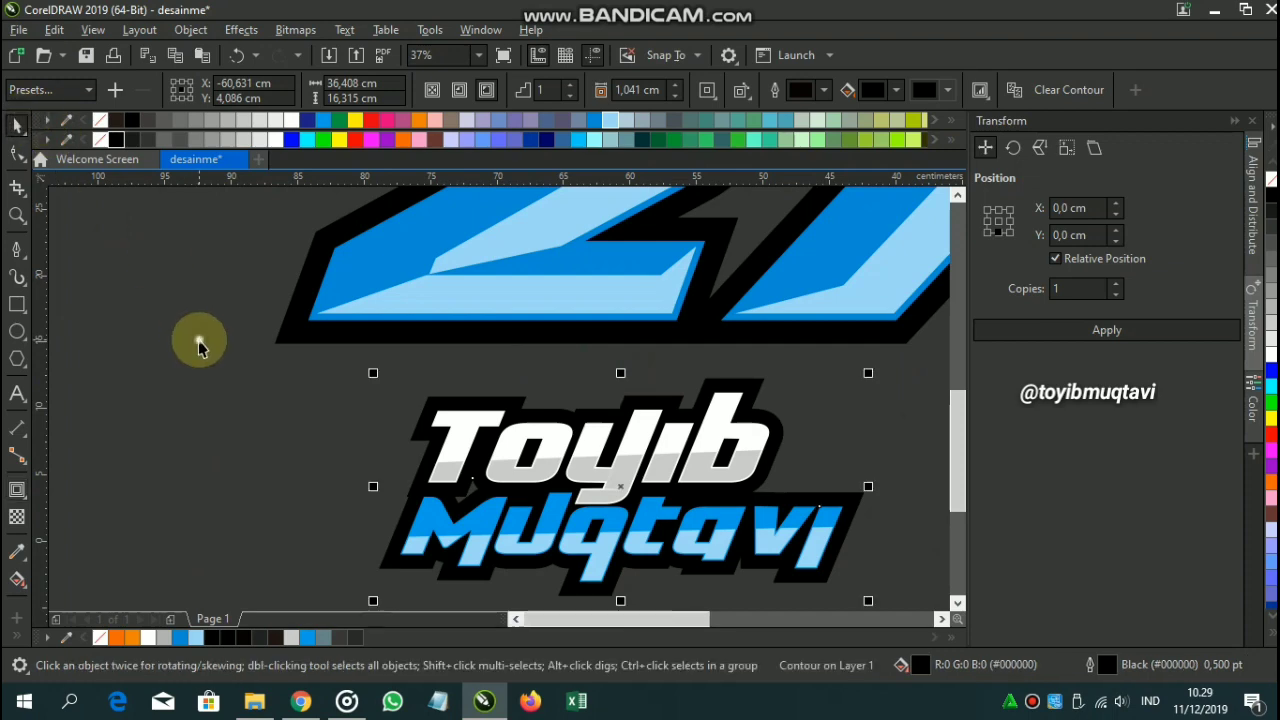
Marquee-select the name and move it onto the 27, then undo that placement.
{"action": "left_click", "coordinate": [198, 343]}
{"action": "scroll", "coordinate": [645, 445], "scroll_direction": "down", "scroll_amount": 2}
{"action": "left_click_drag", "start_coordinate": [733, 510], "coordinate": [460, 382]}
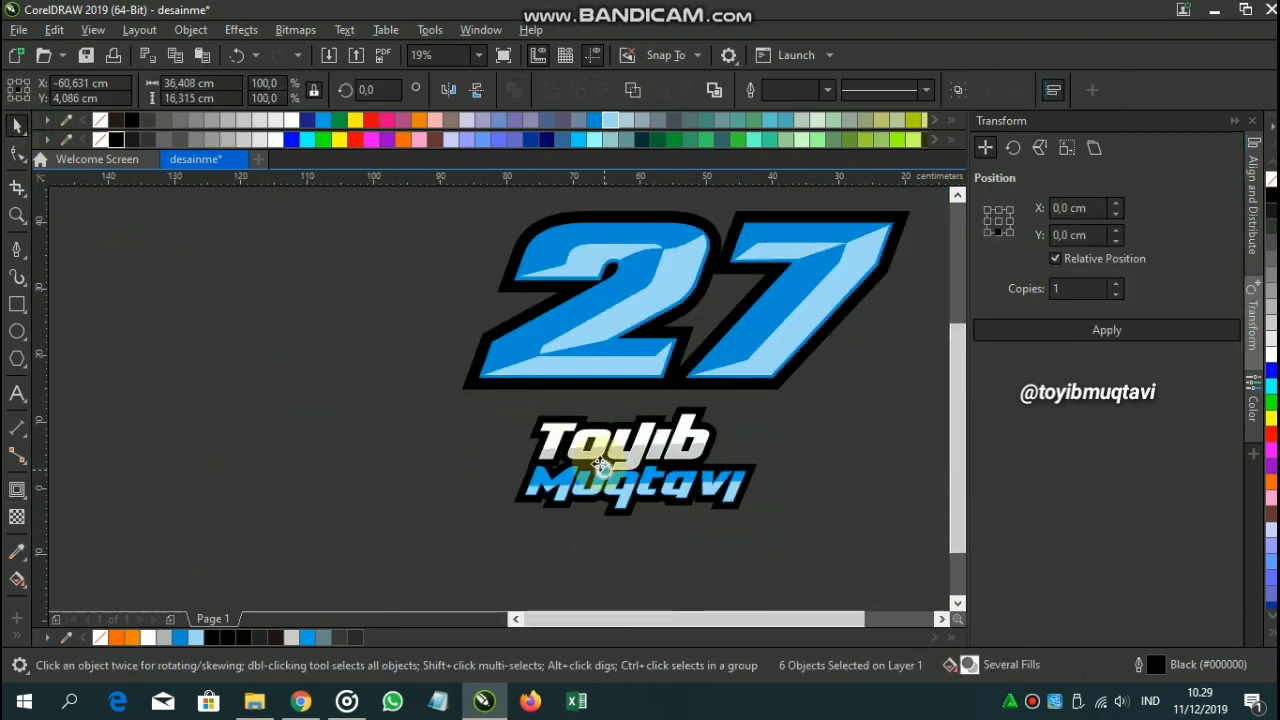
{"action": "left_click_drag", "start_coordinate": [610, 472], "coordinate": [620, 397]}
{"action": "left_click", "coordinate": [619, 397]}
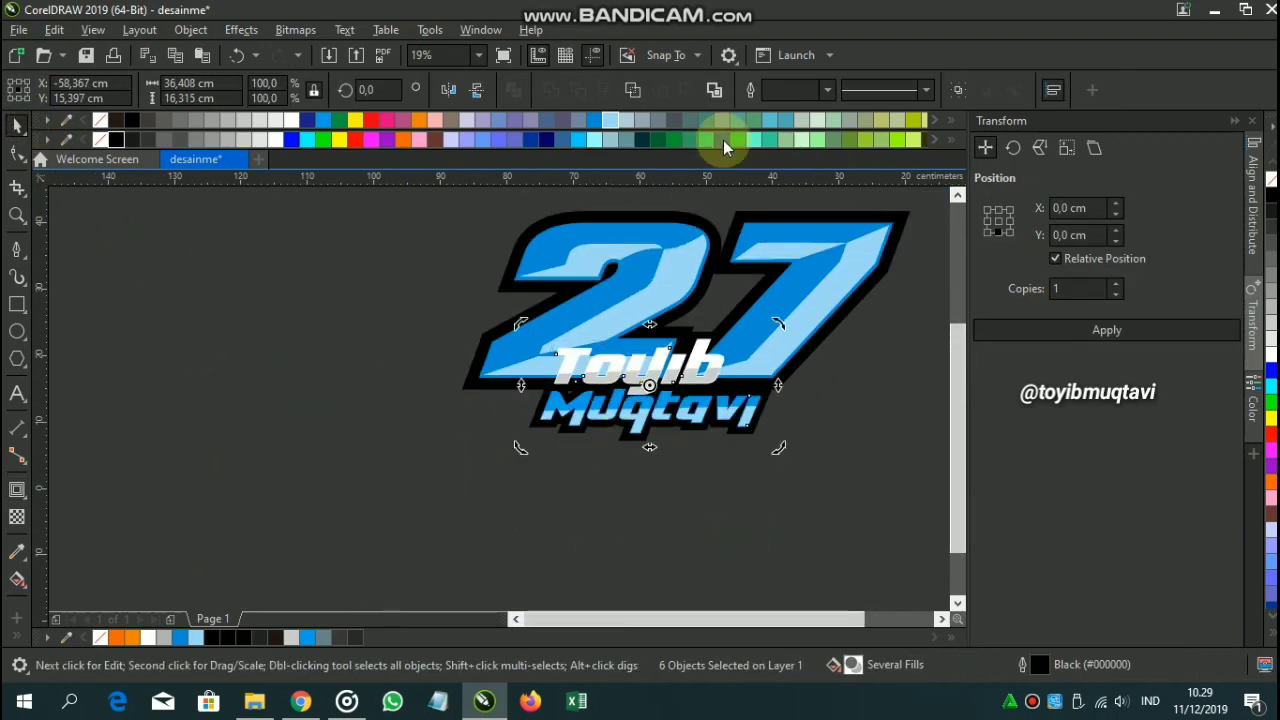
{"action": "left_click", "coordinate": [237, 55]}
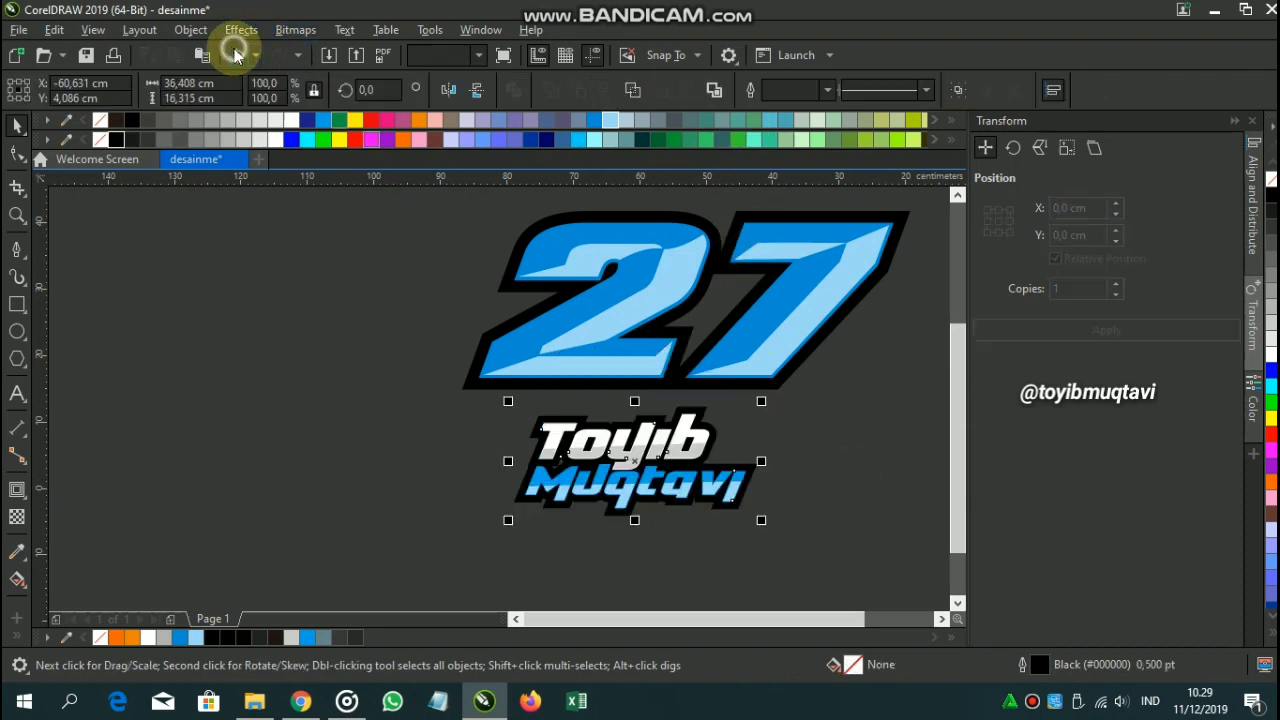
Move the reselected name onto the 27's base and tilt it about 2.5°.
{"action": "left_click", "coordinate": [406, 495]}
{"action": "left_click_drag", "start_coordinate": [833, 588], "coordinate": [420, 360]}
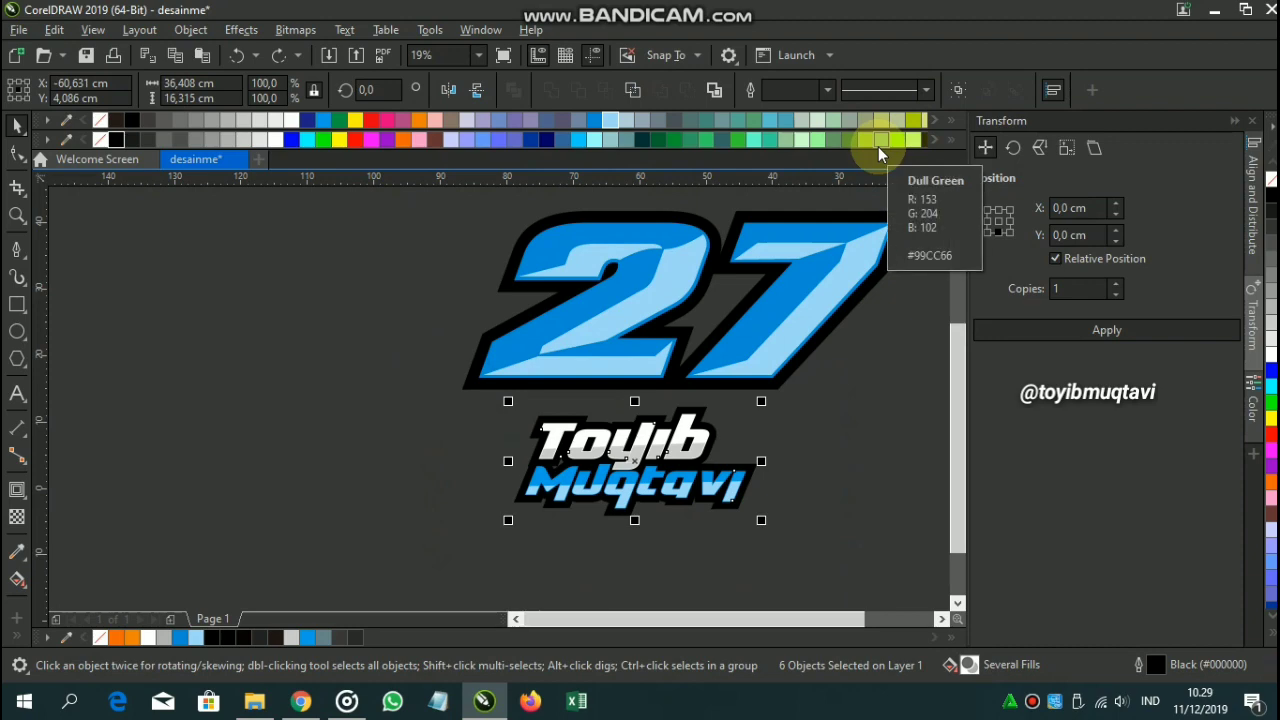
{"action": "left_click_drag", "start_coordinate": [682, 481], "coordinate": [691, 406]}
{"action": "scroll", "coordinate": [691, 406], "scroll_direction": "up", "scroll_amount": 2}
{"action": "left_click", "coordinate": [691, 406]}
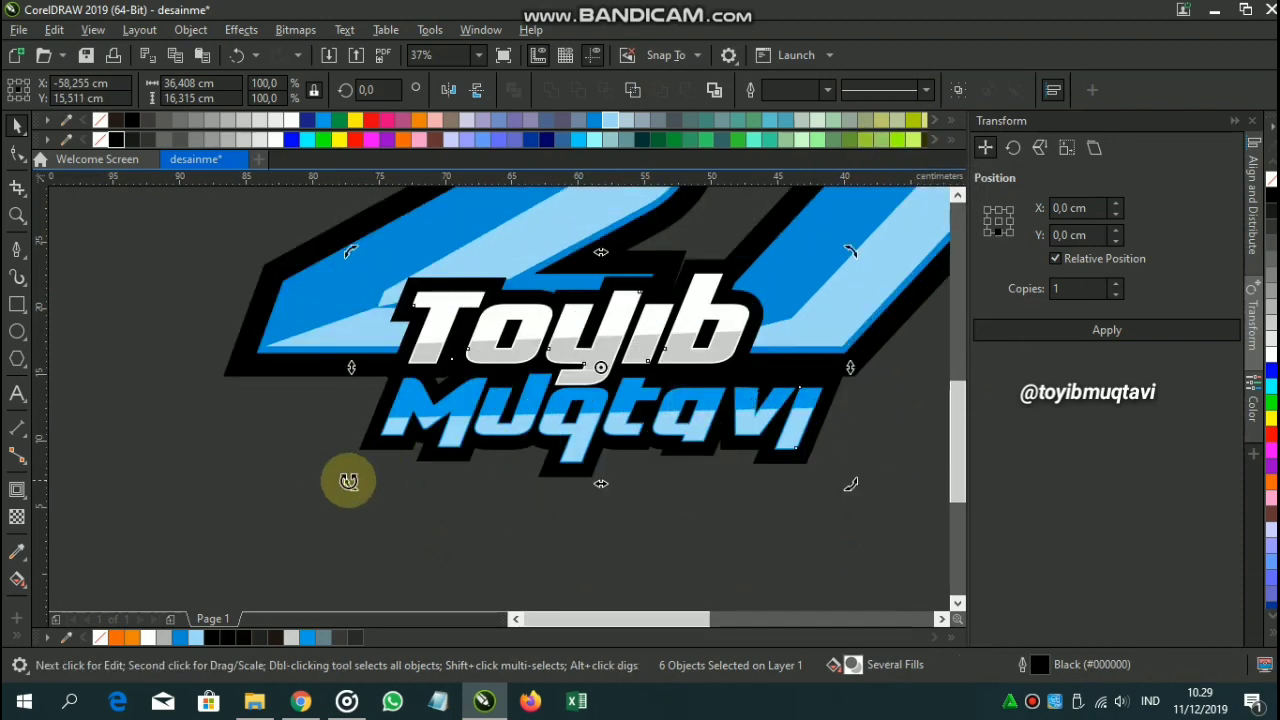
{"action": "left_click_drag", "start_coordinate": [346, 480], "coordinate": [352, 497]}
{"action": "left_click", "coordinate": [694, 540]}
{"action": "left_click", "coordinate": [771, 457]}
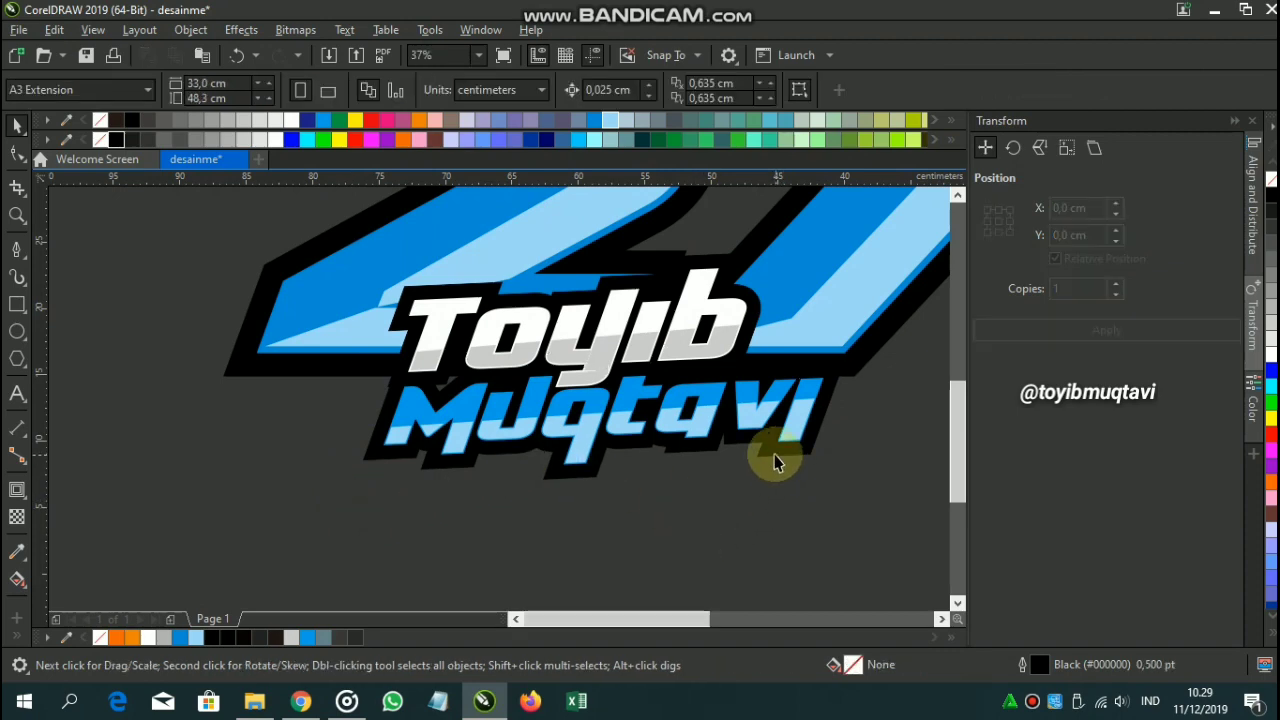
Drag the name's contour handle inward to shrink its black border.
{"action": "left_click", "coordinate": [17, 489]}
{"action": "scroll", "coordinate": [590, 265], "scroll_direction": "up", "scroll_amount": 2}
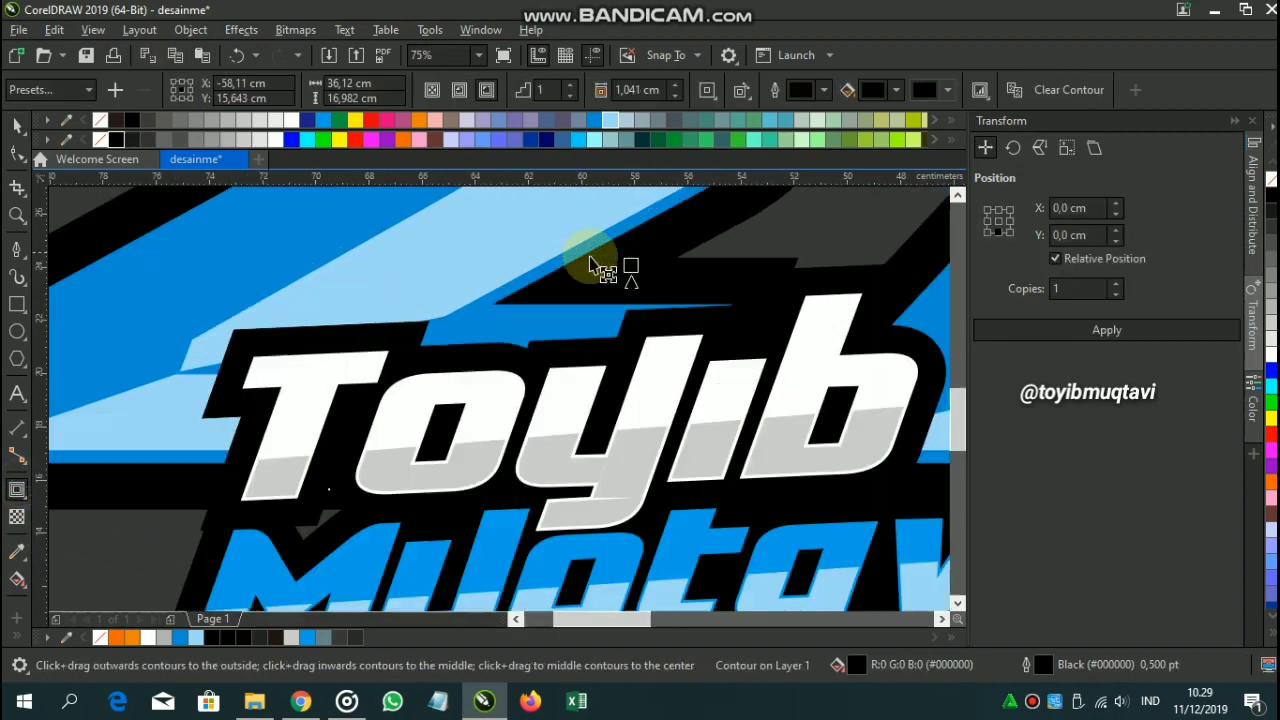
{"action": "left_click_drag", "start_coordinate": [631, 257], "coordinate": [651, 271]}
{"action": "scroll", "coordinate": [629, 268], "scroll_direction": "down", "scroll_amount": 2}
{"action": "scroll", "coordinate": [622, 267], "scroll_direction": "up", "scroll_amount": 2}
{"action": "scroll", "coordinate": [600, 275], "scroll_direction": "down", "scroll_amount": 1}
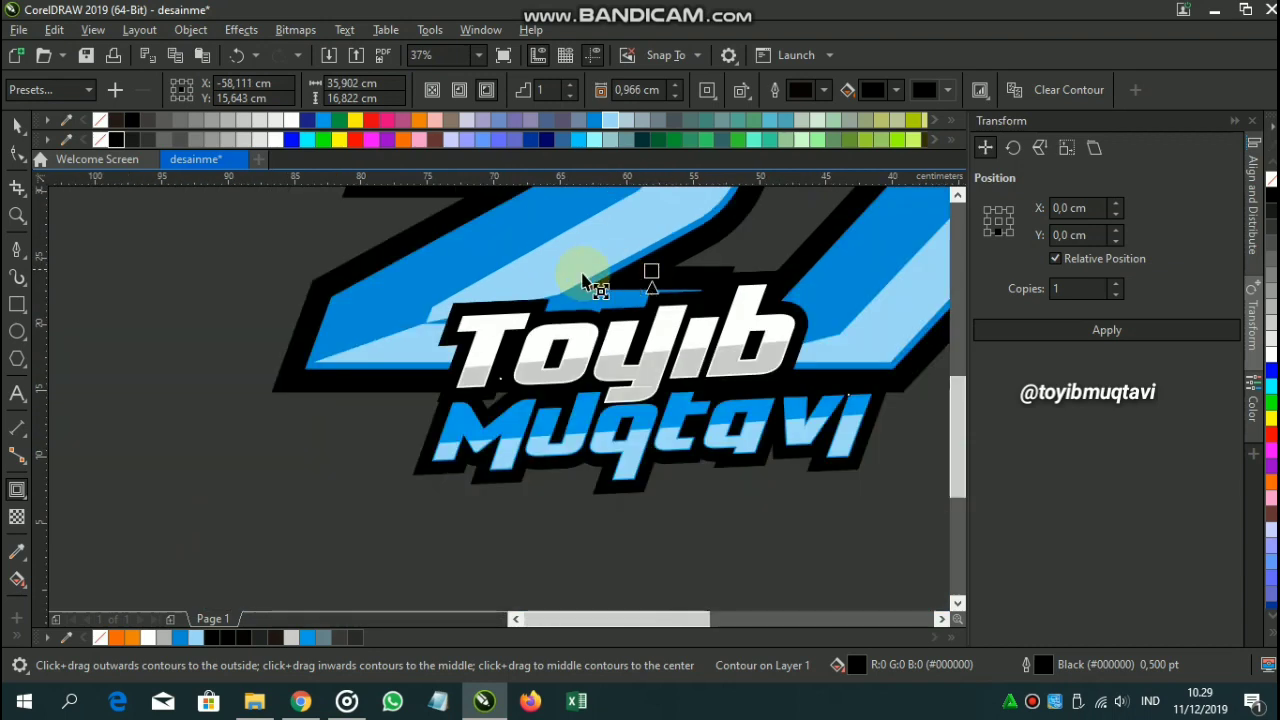
{"action": "left_click", "coordinate": [114, 367]}
Move the two-line name slightly up-left and scale it down a little.
{"action": "scroll", "coordinate": [477, 370], "scroll_direction": "down", "scroll_amount": 2}
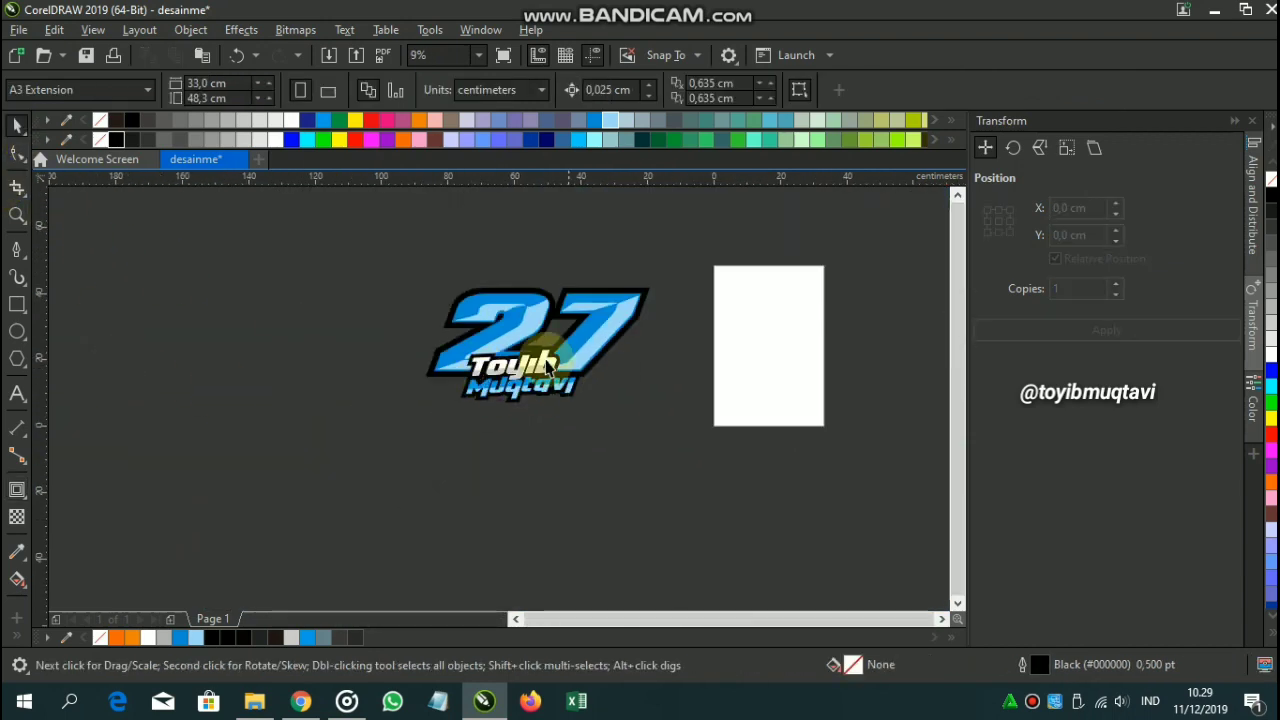
{"action": "scroll", "coordinate": [546, 358], "scroll_direction": "up", "scroll_amount": 2}
{"action": "scroll", "coordinate": [706, 508], "scroll_direction": "down", "scroll_amount": 1}
{"action": "left_click_drag", "start_coordinate": [366, 406], "coordinate": [361, 351]}
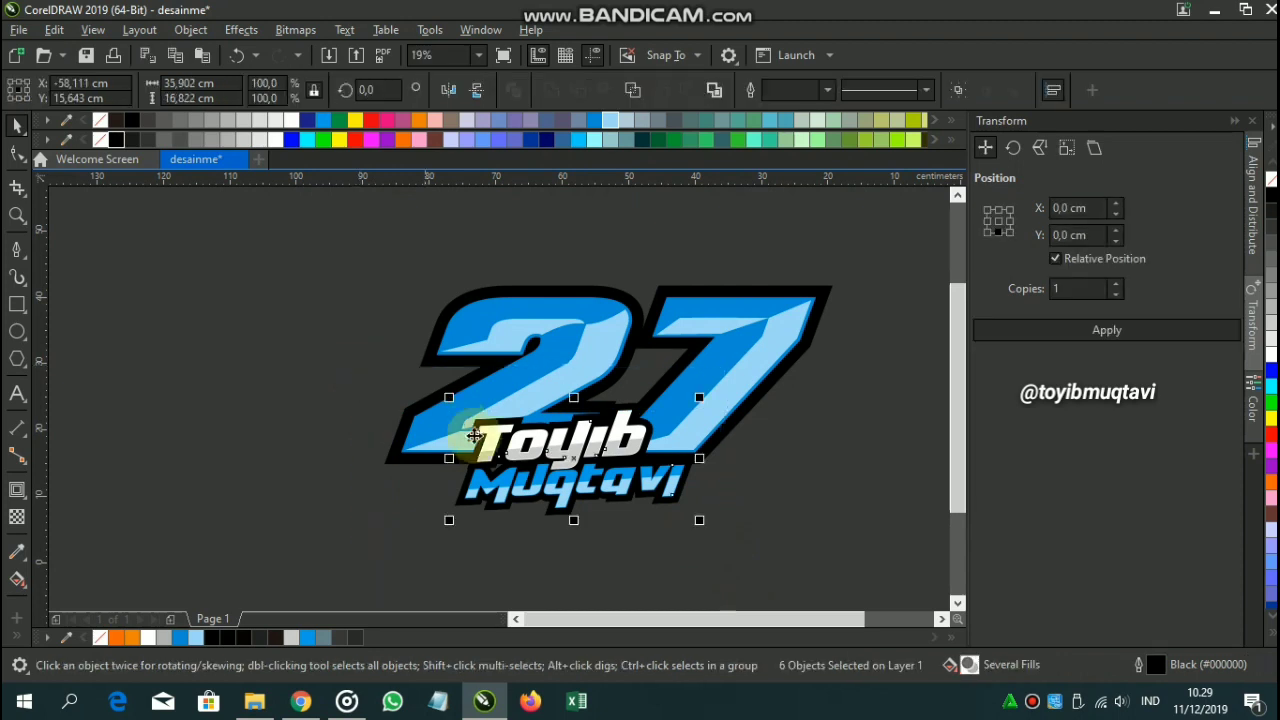
{"action": "left_click_drag", "start_coordinate": [502, 464], "coordinate": [510, 463]}
{"action": "left_click_drag", "start_coordinate": [694, 518], "coordinate": [592, 462]}
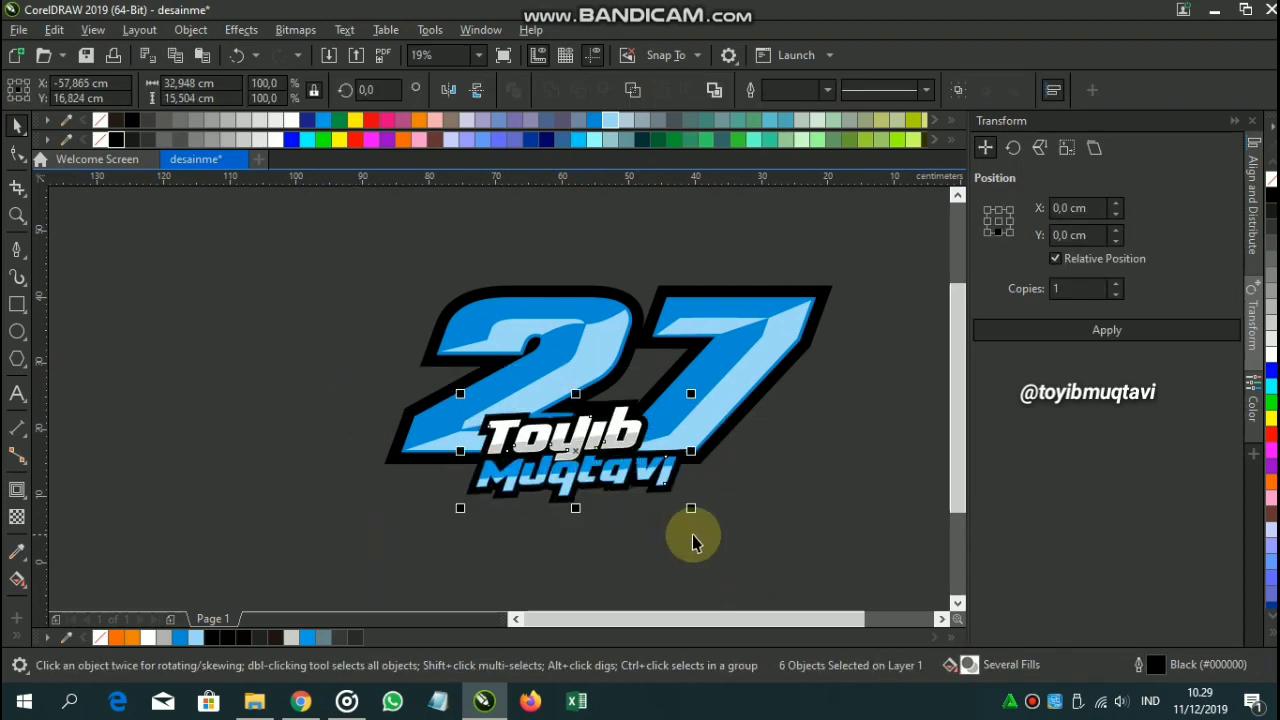
{"action": "left_click", "coordinate": [694, 539]}
Adjust the black outline around the name's lettering to a 0.902 cm contour.
{"action": "scroll", "coordinate": [672, 487], "scroll_direction": "up", "scroll_amount": 1}
{"action": "left_click", "coordinate": [677, 492]}
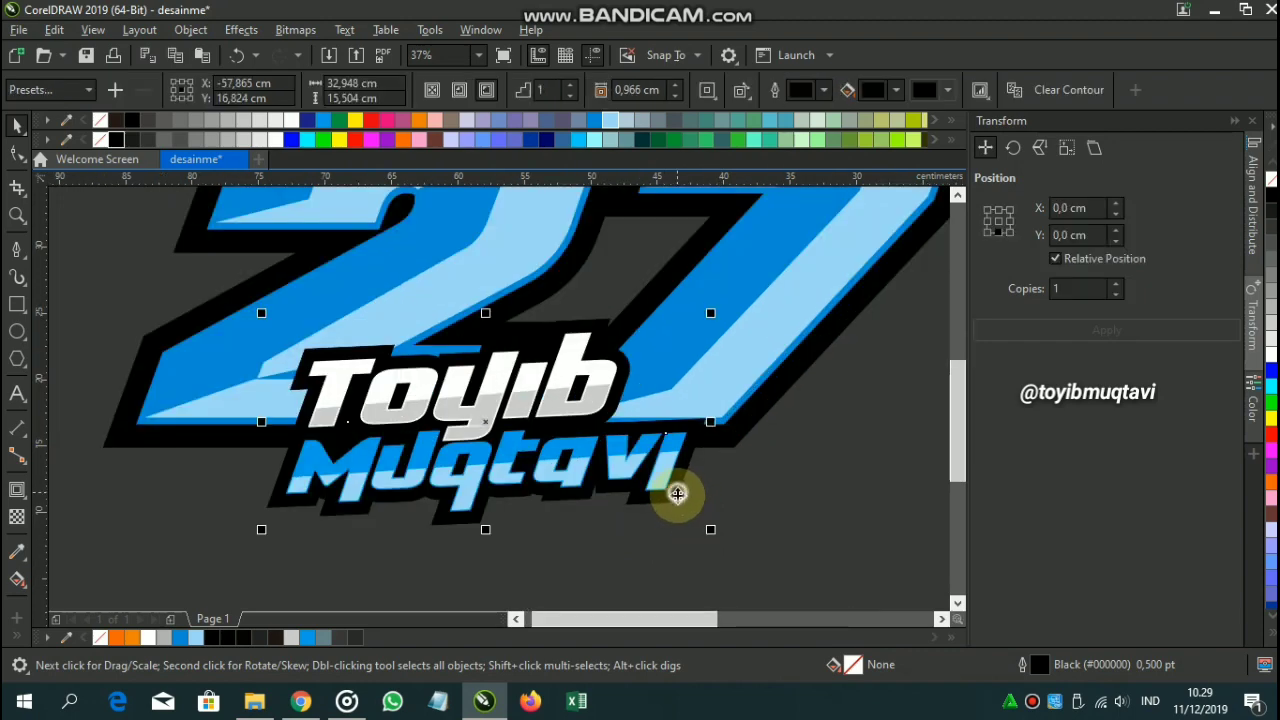
{"action": "scroll", "coordinate": [486, 329], "scroll_direction": "up", "scroll_amount": 4}
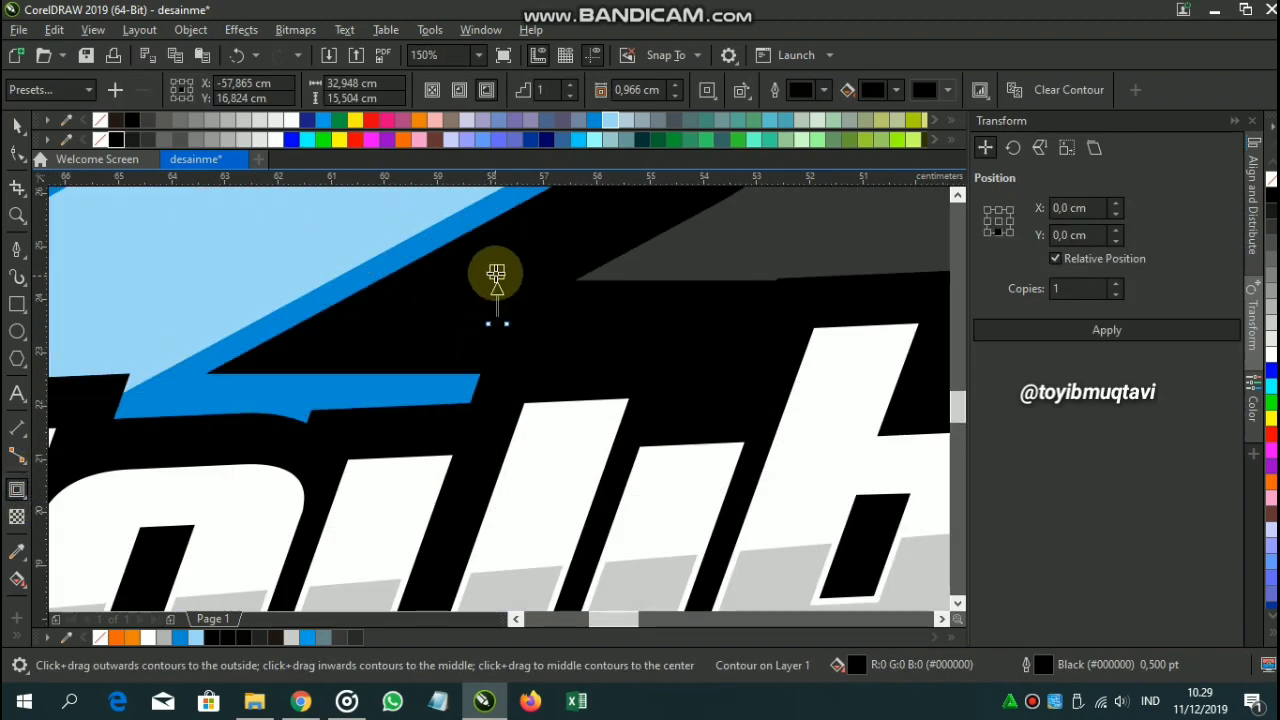
{"action": "scroll", "coordinate": [503, 290], "scroll_direction": "down", "scroll_amount": 4}
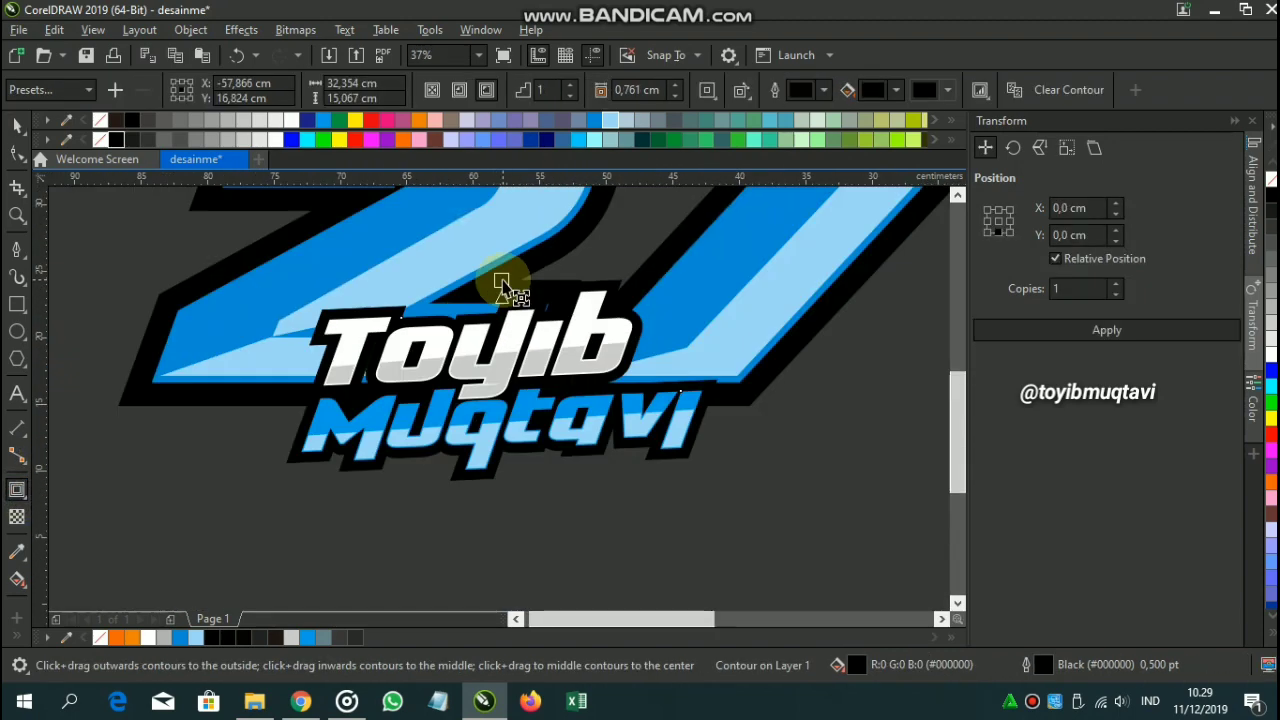
{"action": "scroll", "coordinate": [503, 284], "scroll_direction": "up", "scroll_amount": 2}
{"action": "left_click_drag", "start_coordinate": [495, 281], "coordinate": [490, 273]}
{"action": "scroll", "coordinate": [489, 273], "scroll_direction": "down", "scroll_amount": 3}
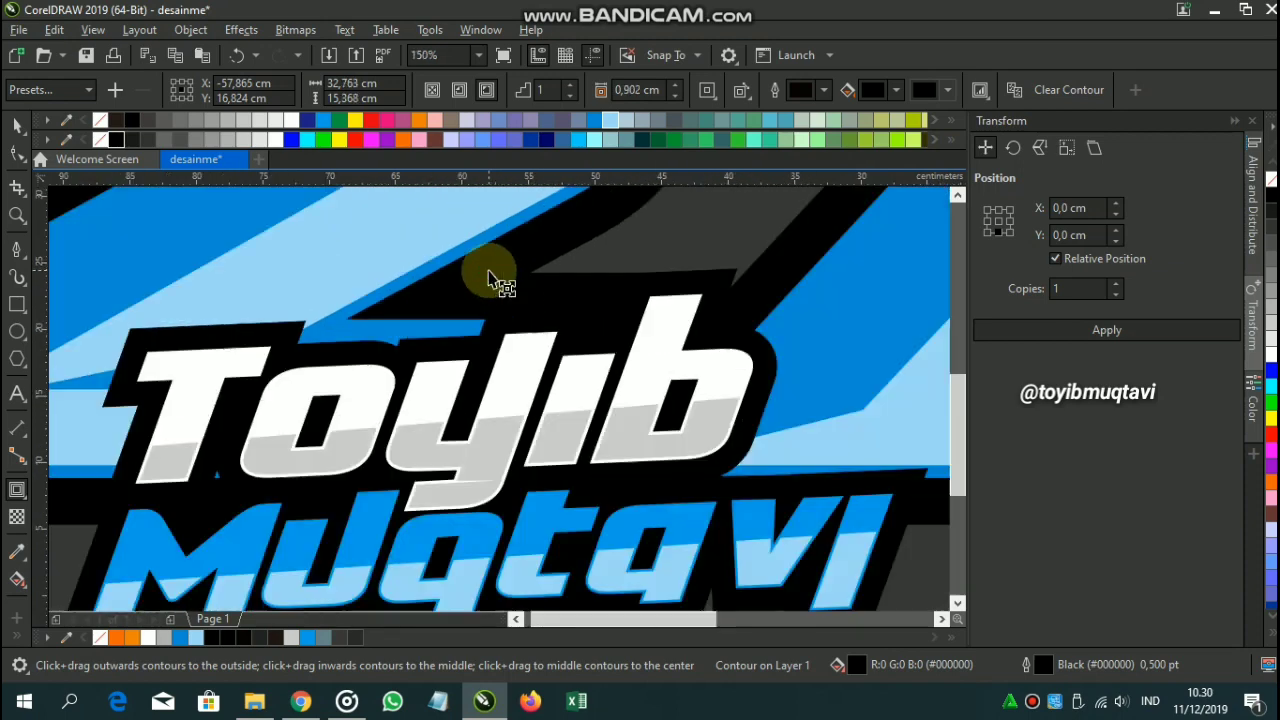
Bring the whole logo into view and marquee-select all its parts.
{"action": "left_click", "coordinate": [20, 124]}
{"action": "left_click", "coordinate": [124, 318]}
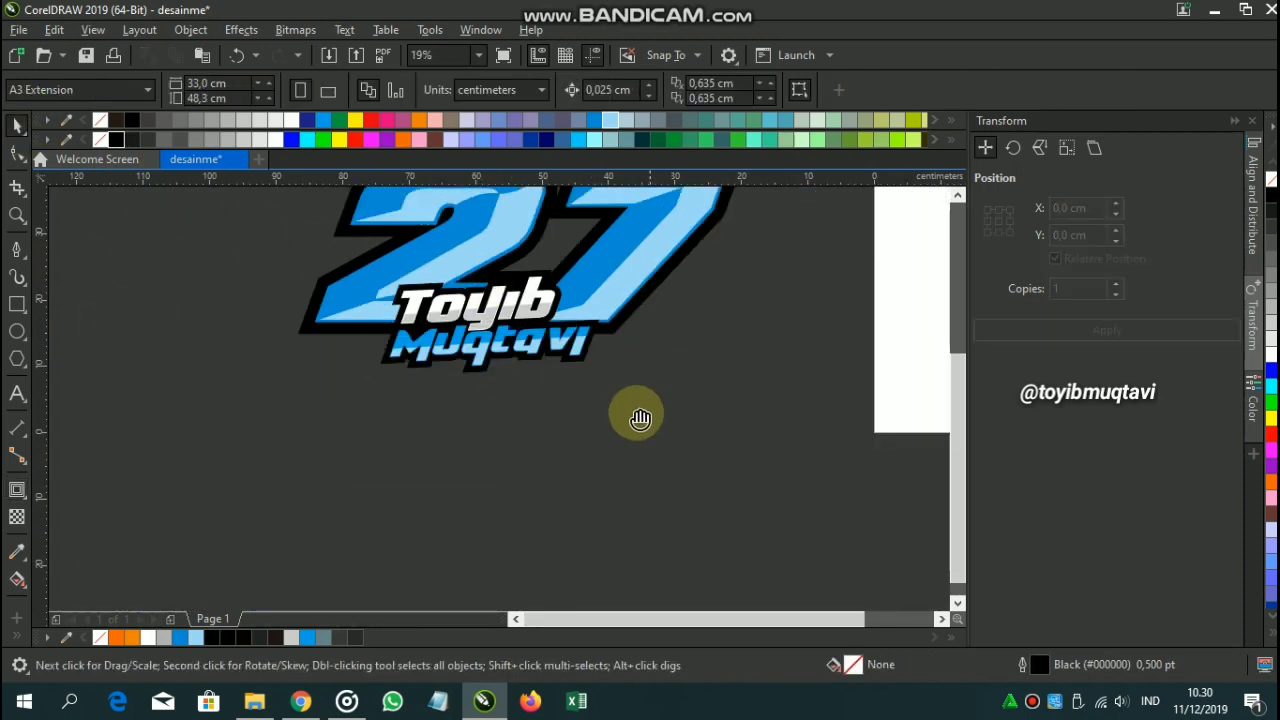
{"action": "left_click_drag", "start_coordinate": [636, 418], "coordinate": [620, 506]}
{"action": "left_click_drag", "start_coordinate": [482, 350], "coordinate": [812, 520]}
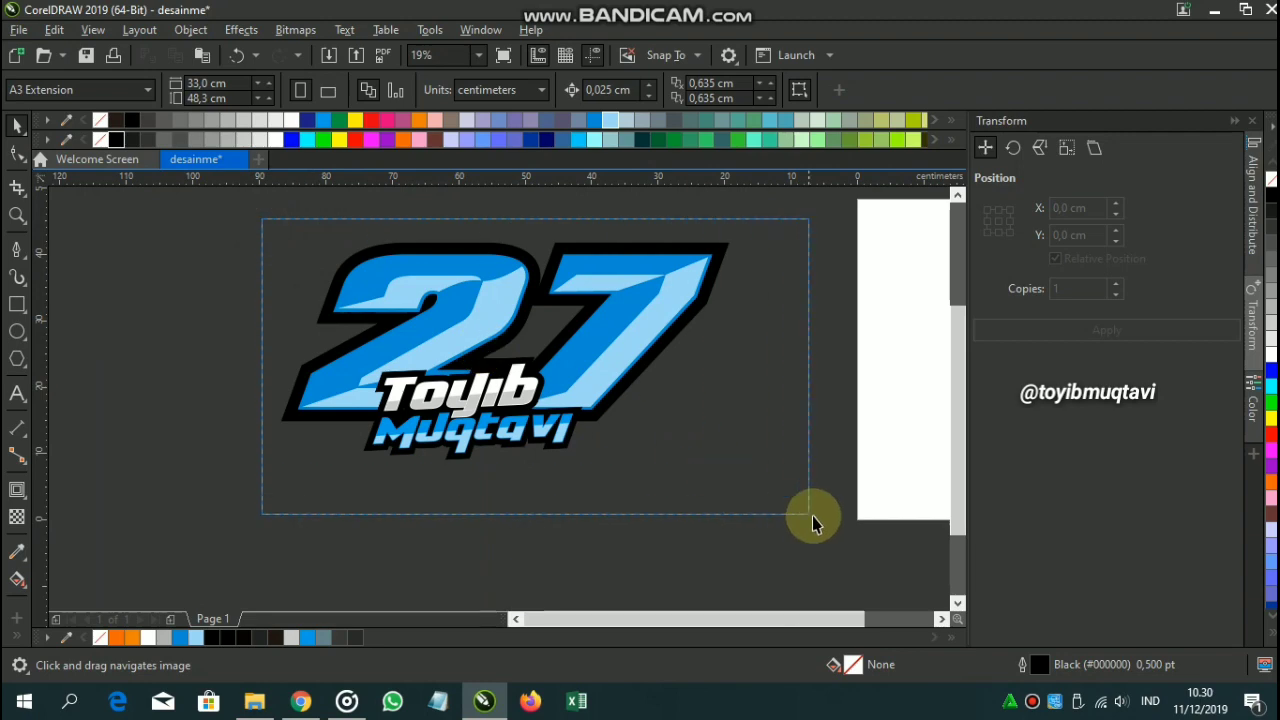
Cancel an accidental move, fill the selection black, and nudge the logo slightly.
{"action": "scroll", "coordinate": [290, 408], "scroll_direction": "up", "scroll_amount": 3}
{"action": "left_click_drag", "start_coordinate": [303, 406], "coordinate": [313, 447]}
{"action": "key", "text": "Escape"}
{"action": "scroll", "coordinate": [313, 447], "scroll_direction": "down", "scroll_amount": 3}
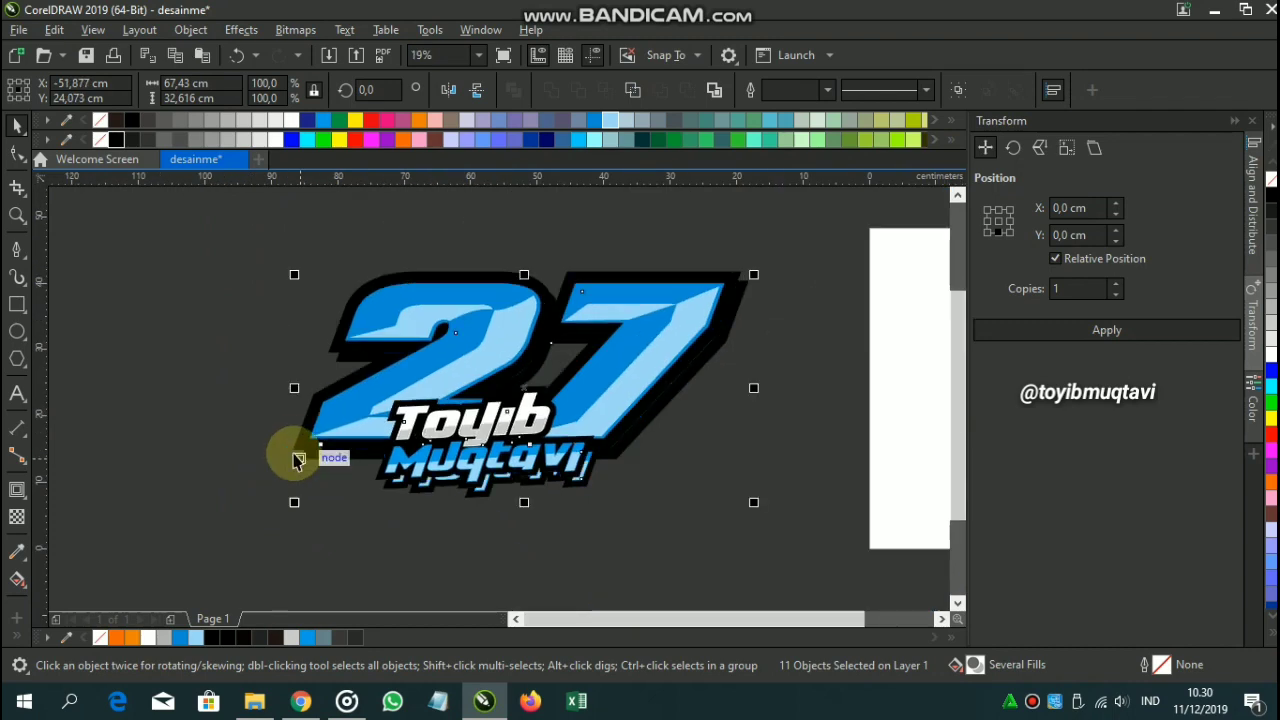
{"action": "left_click", "coordinate": [115, 141]}
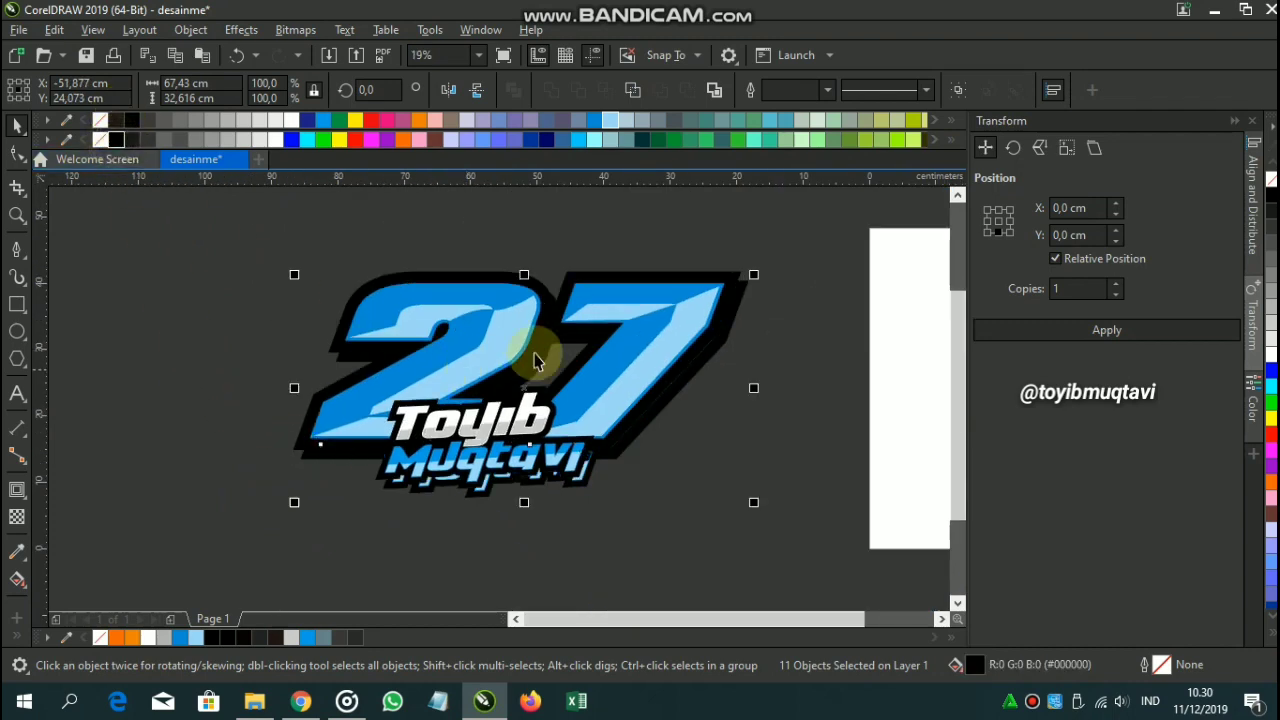
{"action": "scroll", "coordinate": [580, 476], "scroll_direction": "up", "scroll_amount": 3}
{"action": "left_click_drag", "start_coordinate": [584, 484], "coordinate": [576, 471]}
Select all 22 logo objects and create one boundary curve around the emblem.
{"action": "scroll", "coordinate": [616, 472], "scroll_direction": "down", "scroll_amount": 3}
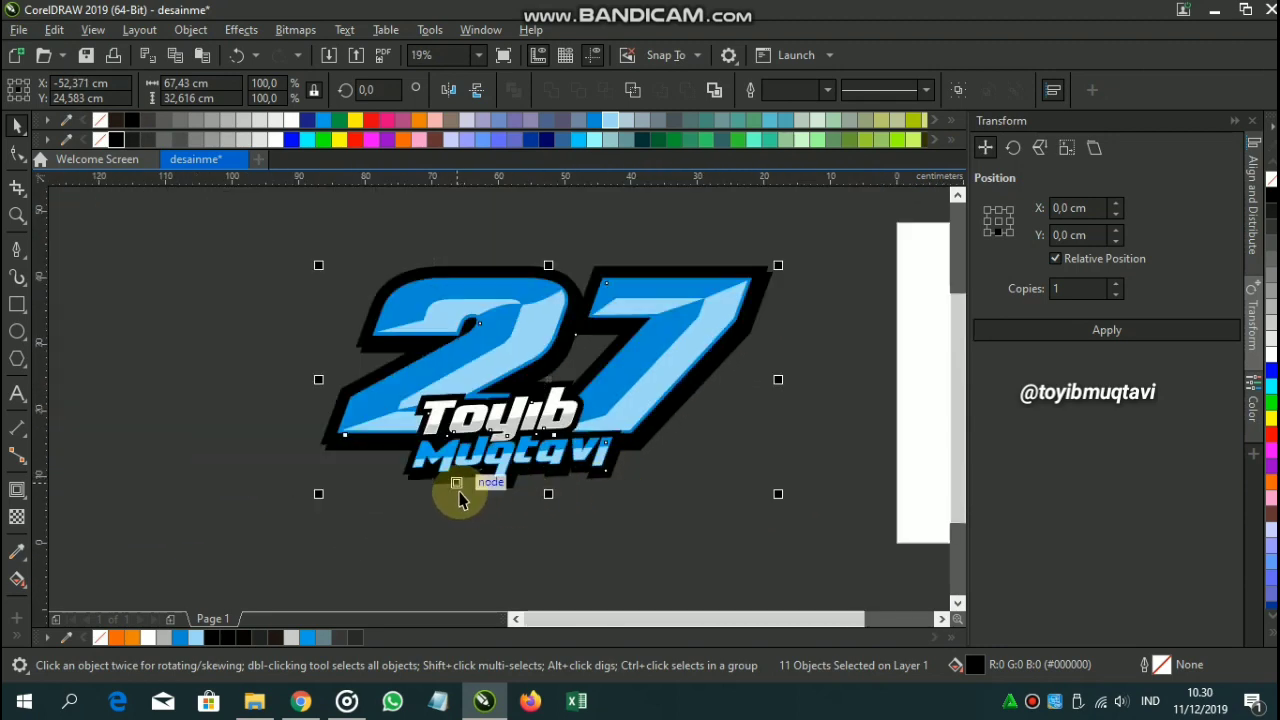
{"action": "scroll", "coordinate": [460, 500], "scroll_direction": "up", "scroll_amount": 3}
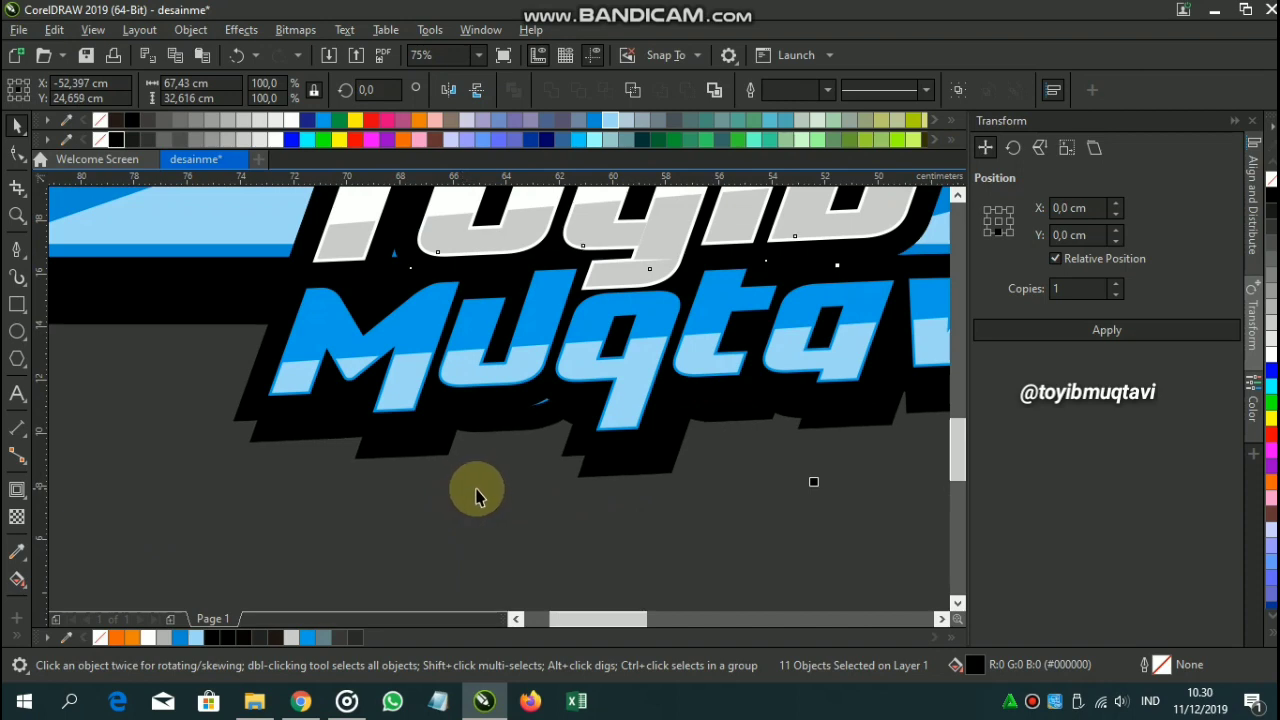
{"action": "scroll", "coordinate": [483, 497], "scroll_direction": "down", "scroll_amount": 3}
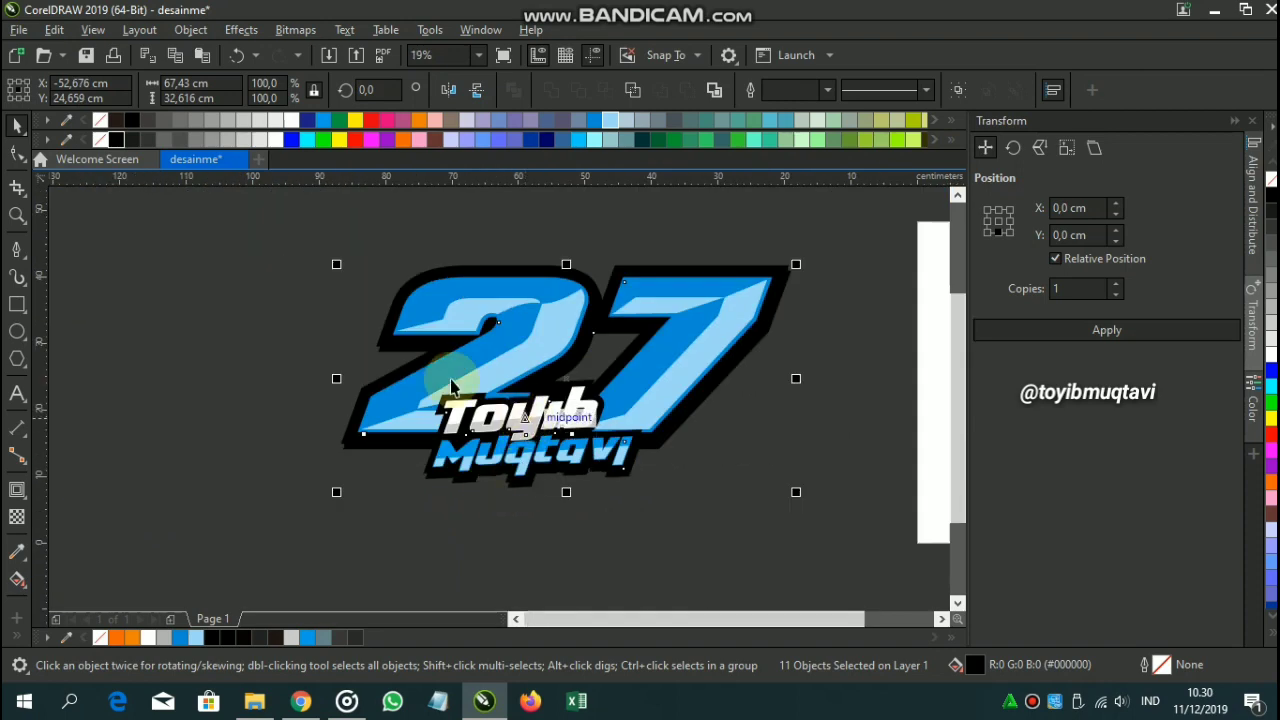
{"action": "left_click", "coordinate": [300, 322]}
{"action": "left_click_drag", "start_coordinate": [367, 291], "coordinate": [893, 580]}
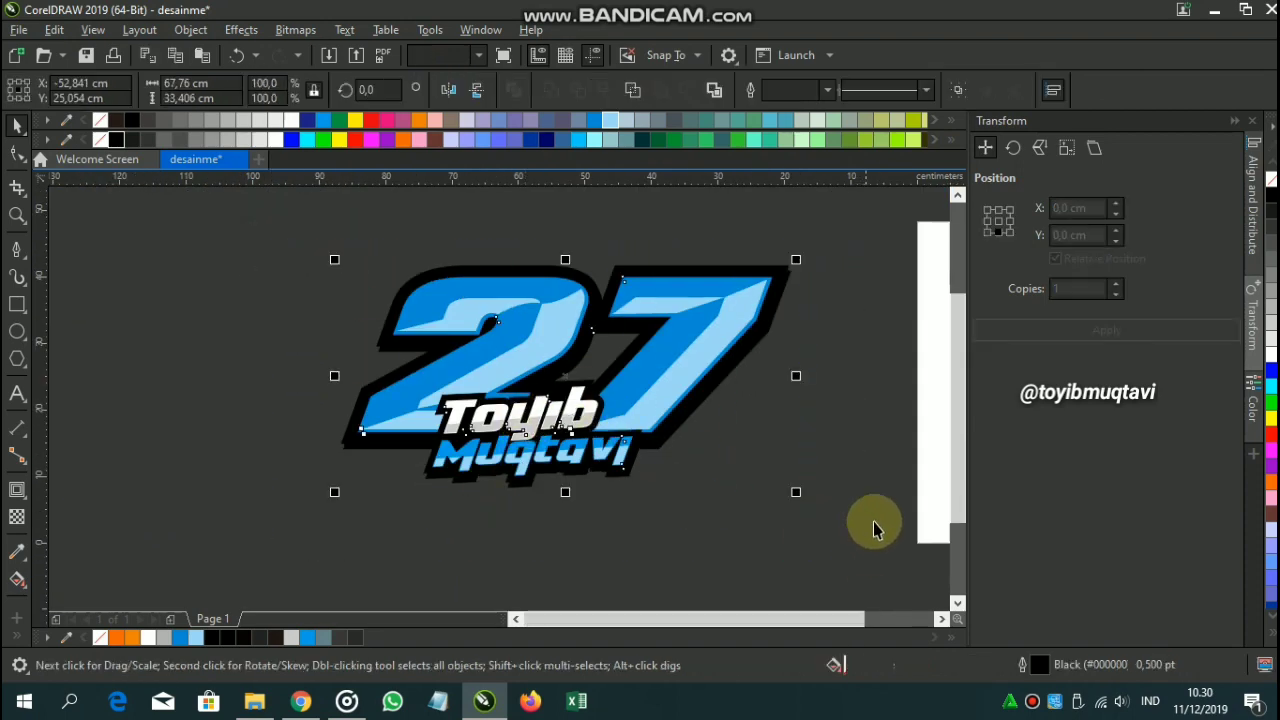
{"action": "left_click", "coordinate": [711, 92]}
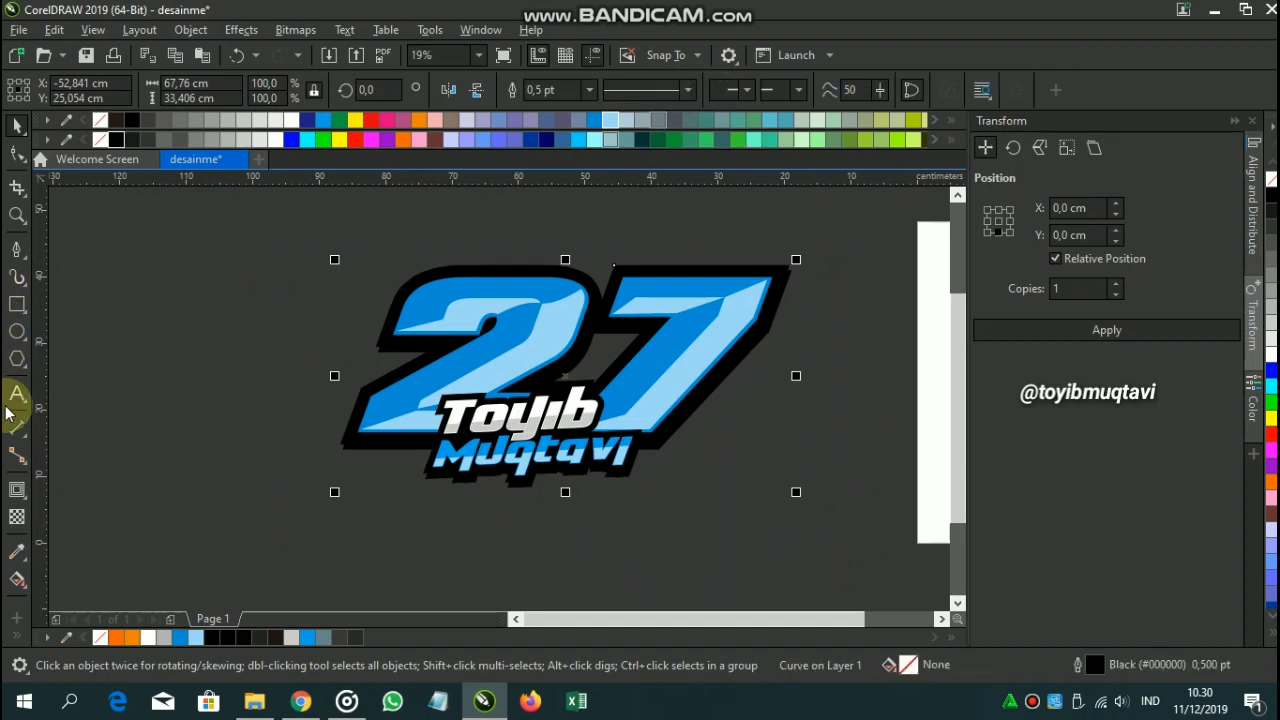
Add an outward contour around the boundary curve, first coloured white.
{"action": "left_click", "coordinate": [18, 495]}
{"action": "scroll", "coordinate": [606, 280], "scroll_direction": "up", "scroll_amount": 2}
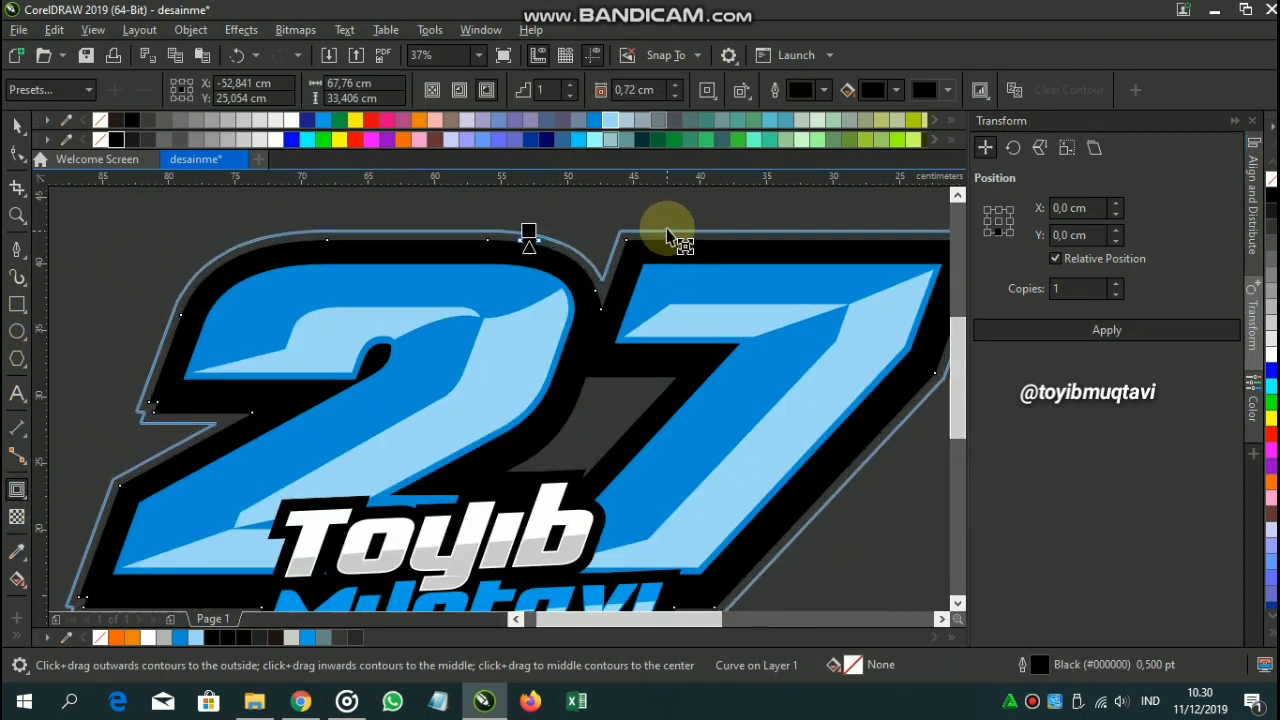
{"action": "left_click_drag", "start_coordinate": [666, 228], "coordinate": [665, 224]}
{"action": "scroll", "coordinate": [665, 224], "scroll_direction": "down", "scroll_amount": 2}
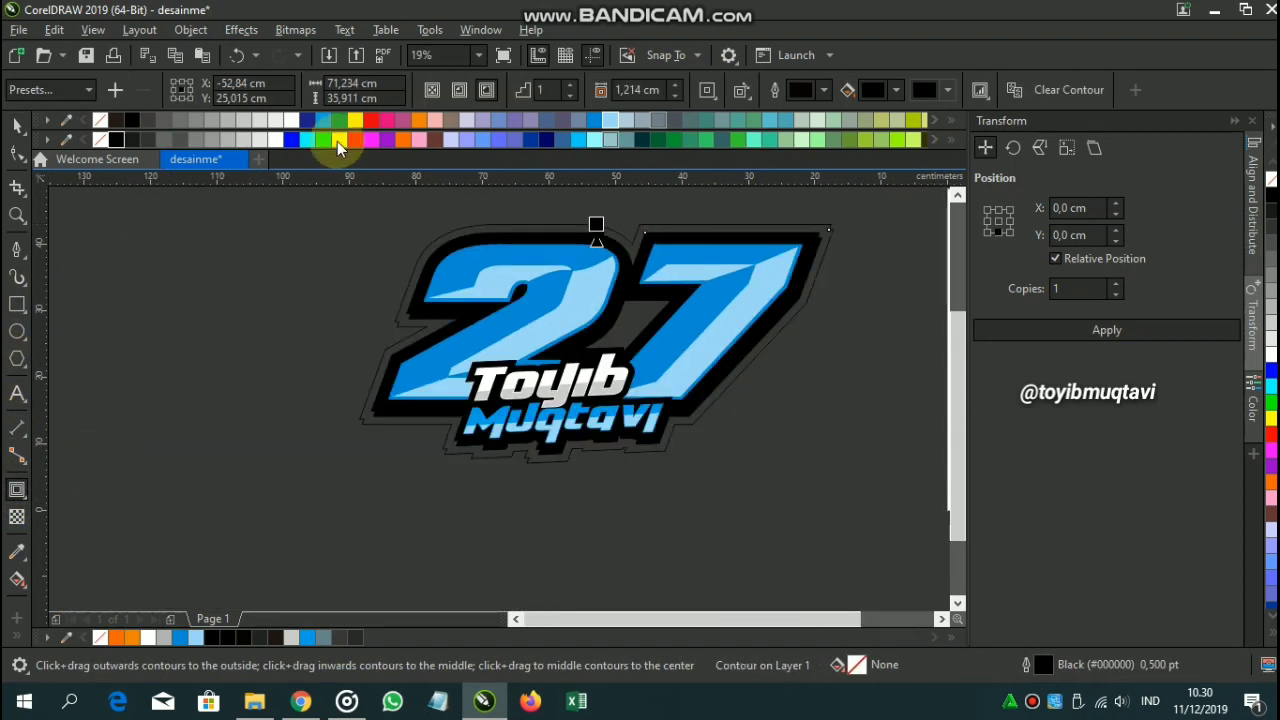
{"action": "left_click", "coordinate": [279, 136]}
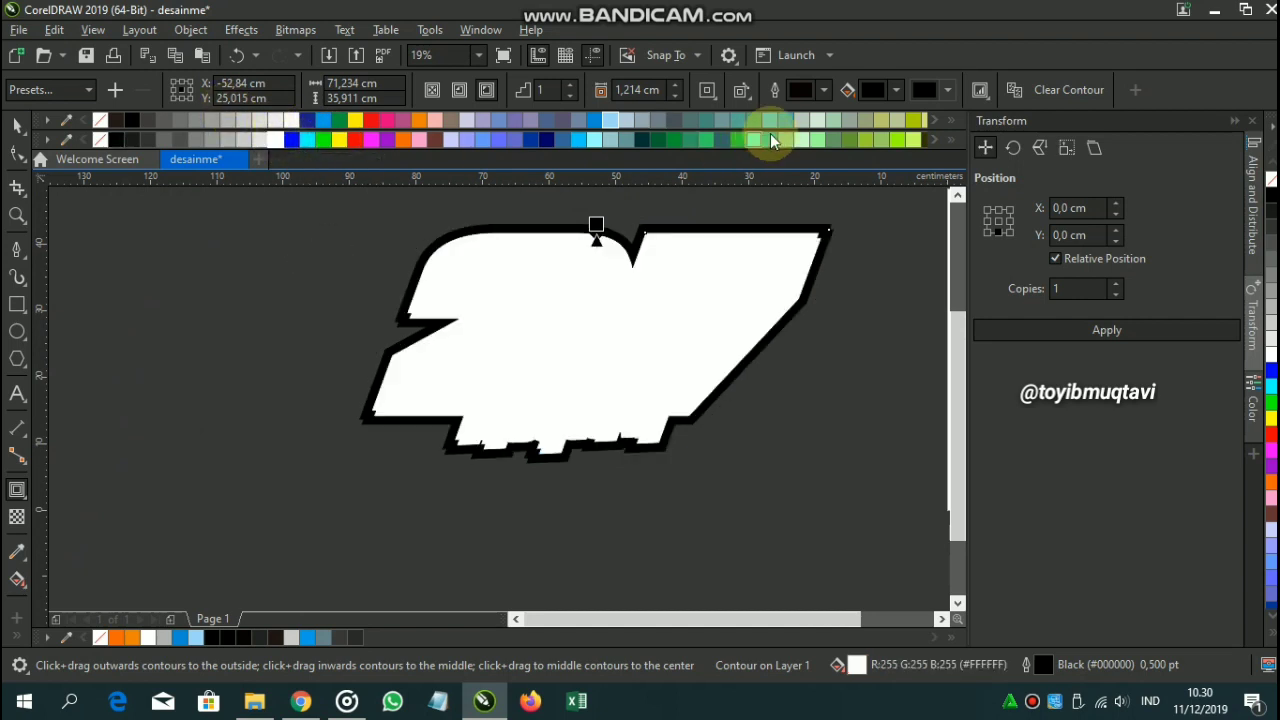
{"action": "left_click", "coordinate": [882, 92]}
{"action": "left_click_drag", "start_coordinate": [906, 199], "coordinate": [777, 163]}
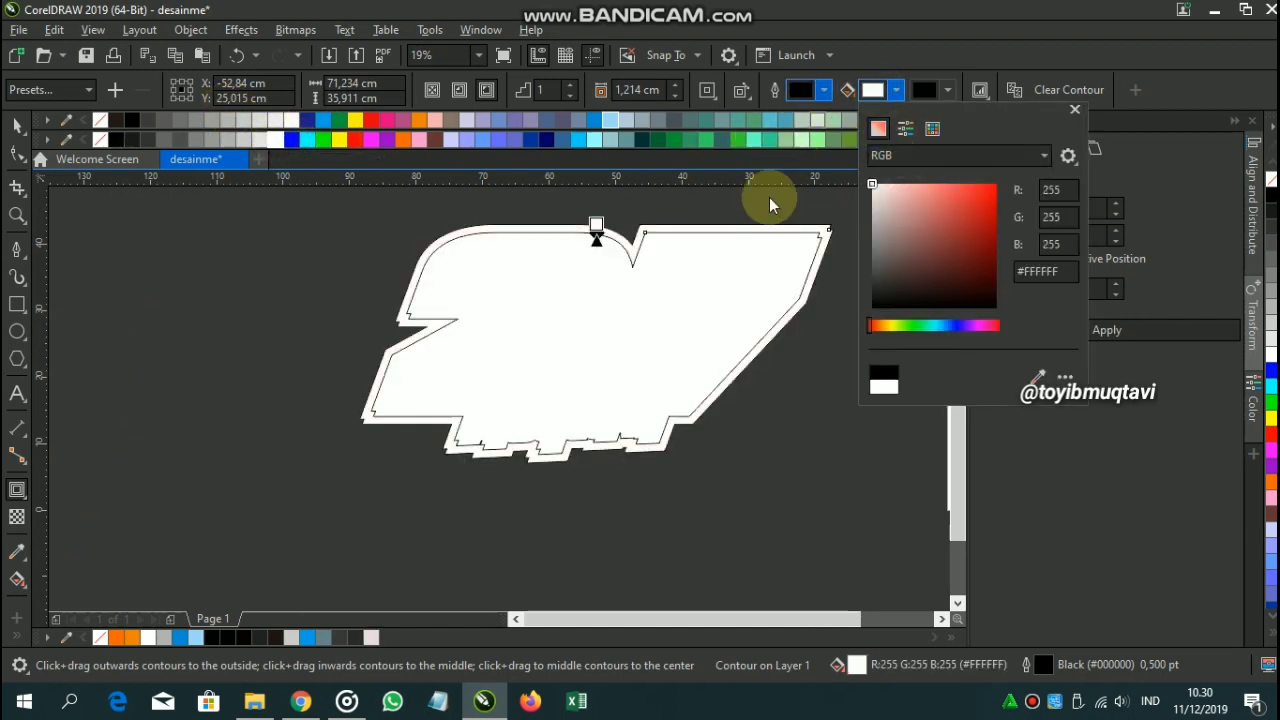
{"action": "left_click", "coordinate": [770, 202]}
{"action": "left_click", "coordinate": [12, 127]}
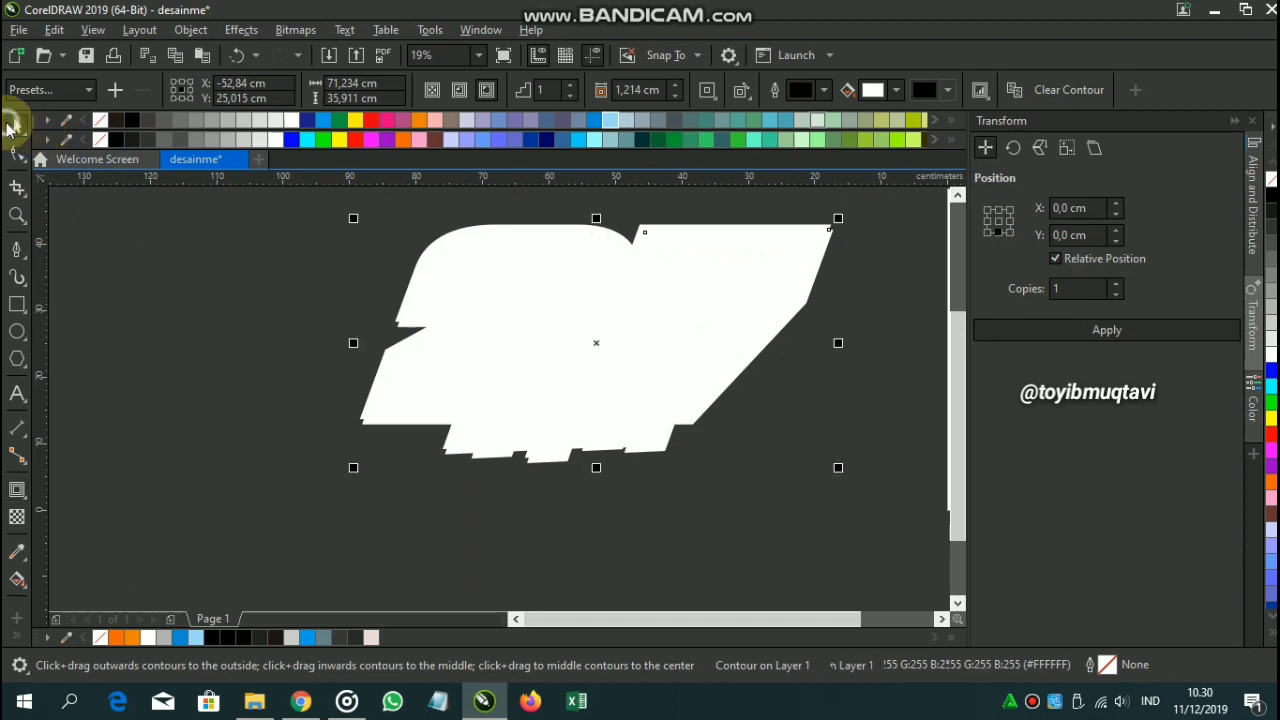
Eyedrop the 7's blue for the contour colour and fill the boundary black.
{"action": "left_click_drag", "start_coordinate": [335, 277], "coordinate": [243, 346]}
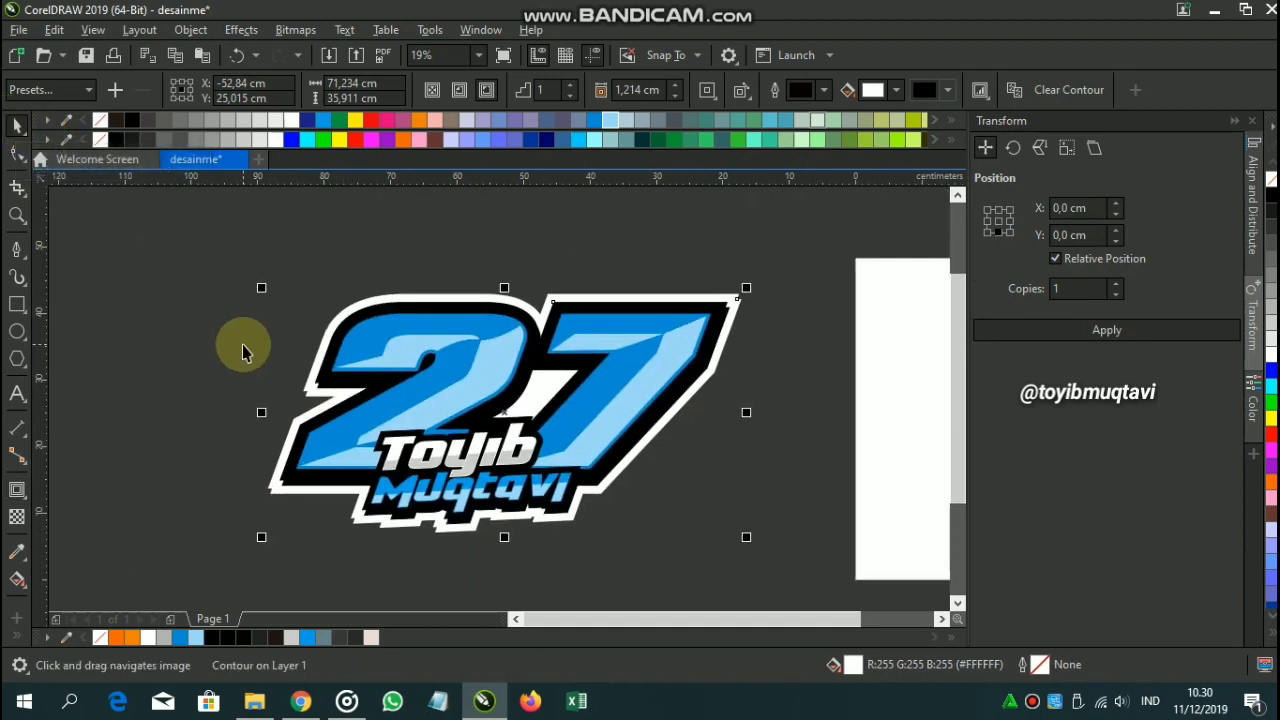
{"action": "left_click", "coordinate": [881, 88]}
{"action": "left_click", "coordinate": [1037, 382]}
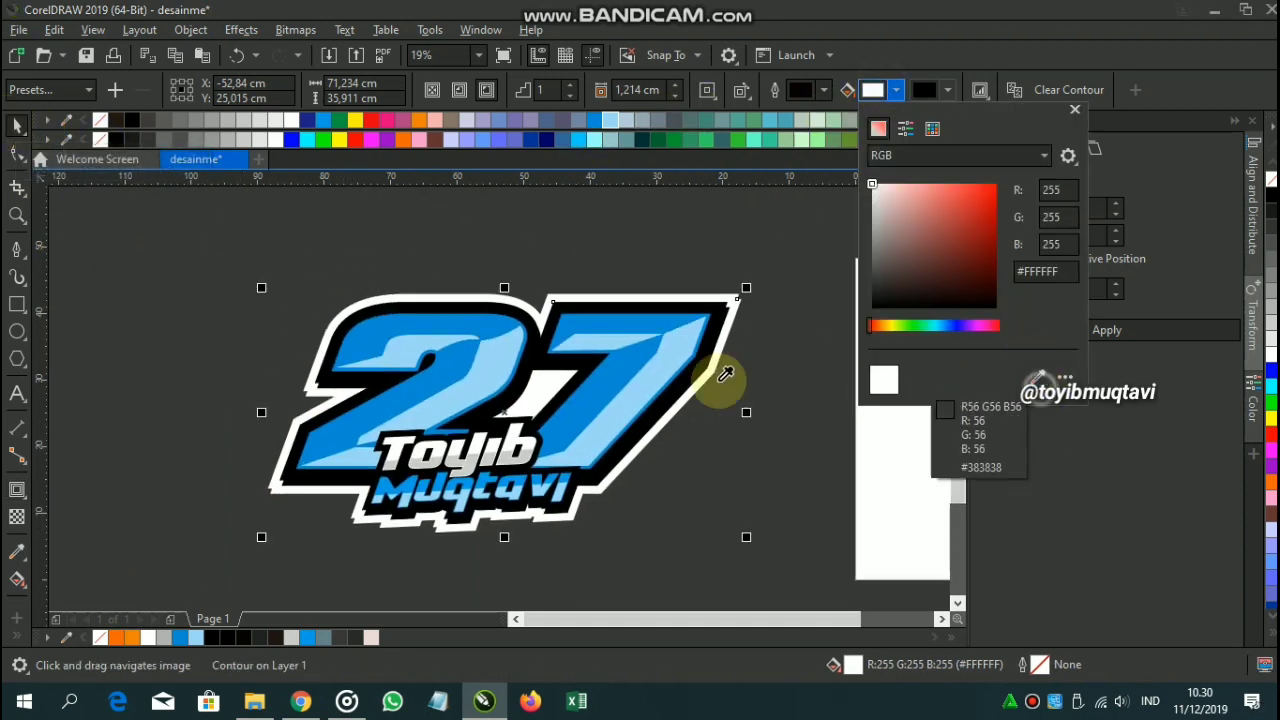
{"action": "left_click", "coordinate": [625, 368]}
{"action": "left_click", "coordinate": [361, 218]}
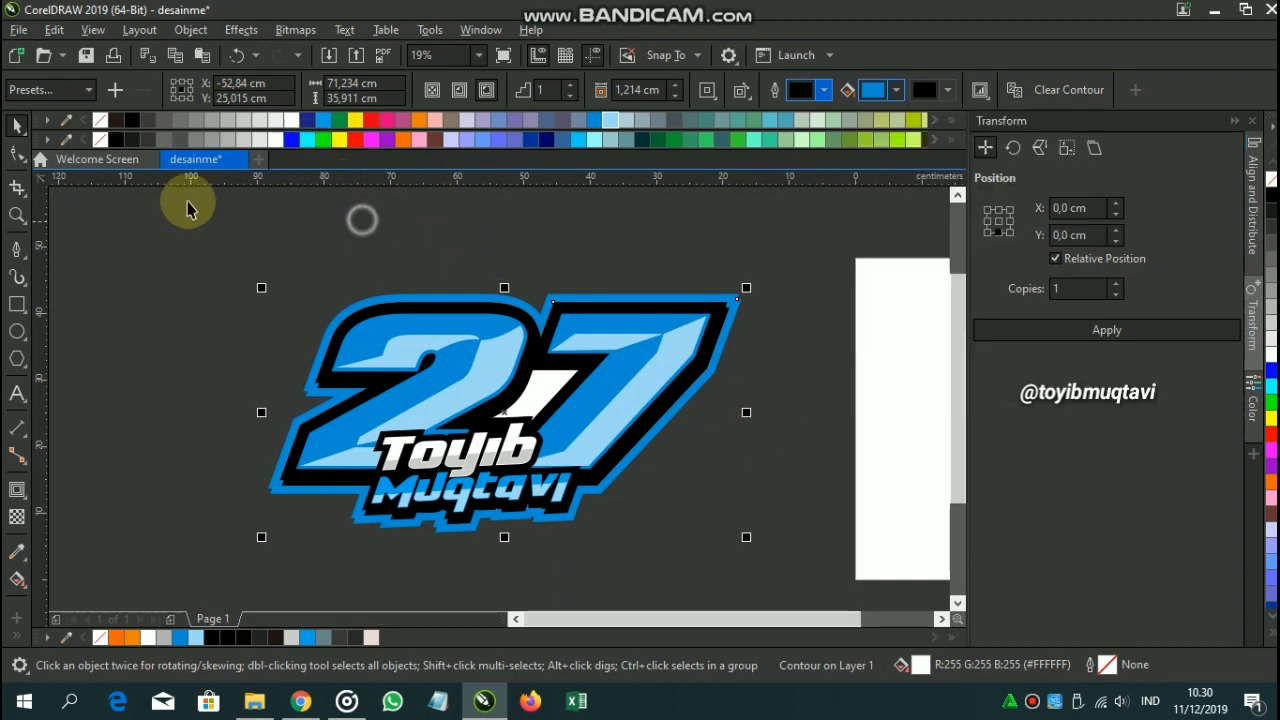
{"action": "left_click", "coordinate": [115, 141]}
Deselect and center the finished emblem in view.
{"action": "left_click", "coordinate": [186, 290]}
{"action": "scroll", "coordinate": [411, 410], "scroll_direction": "down", "scroll_amount": 1}
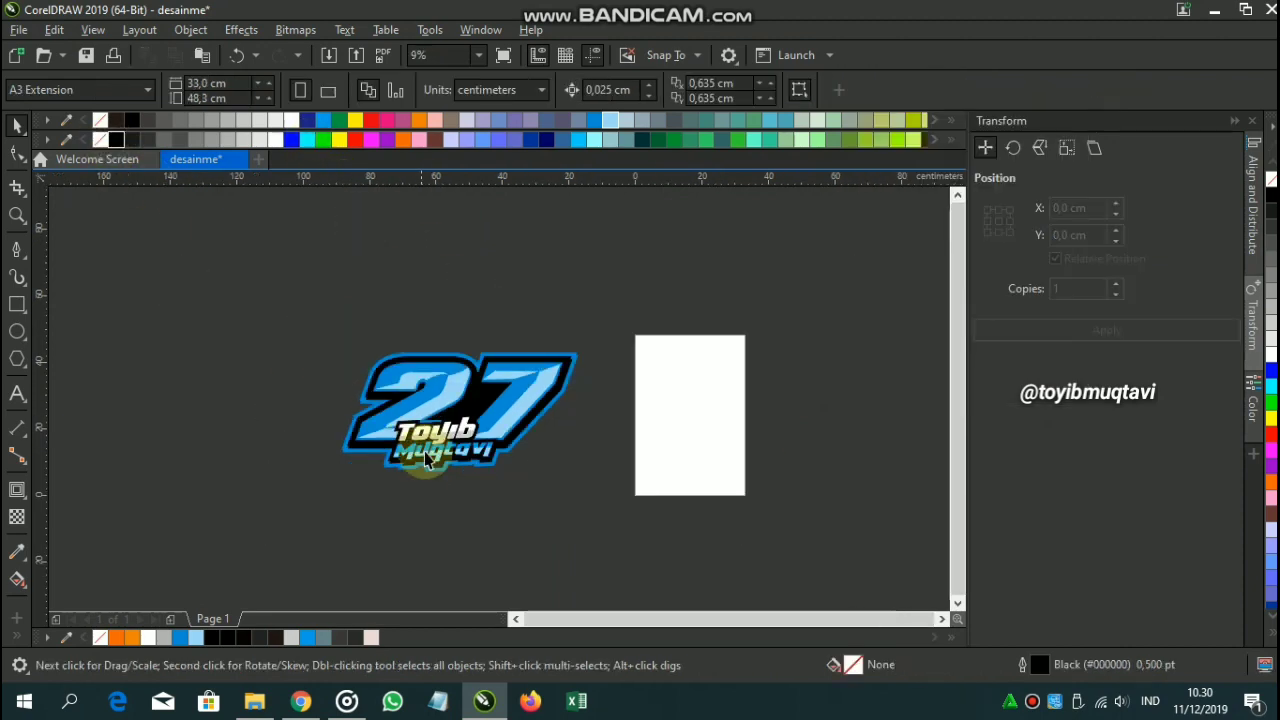
{"action": "scroll", "coordinate": [433, 473], "scroll_direction": "up", "scroll_amount": 1}
{"action": "left_click_drag", "start_coordinate": [270, 372], "coordinate": [347, 380]}
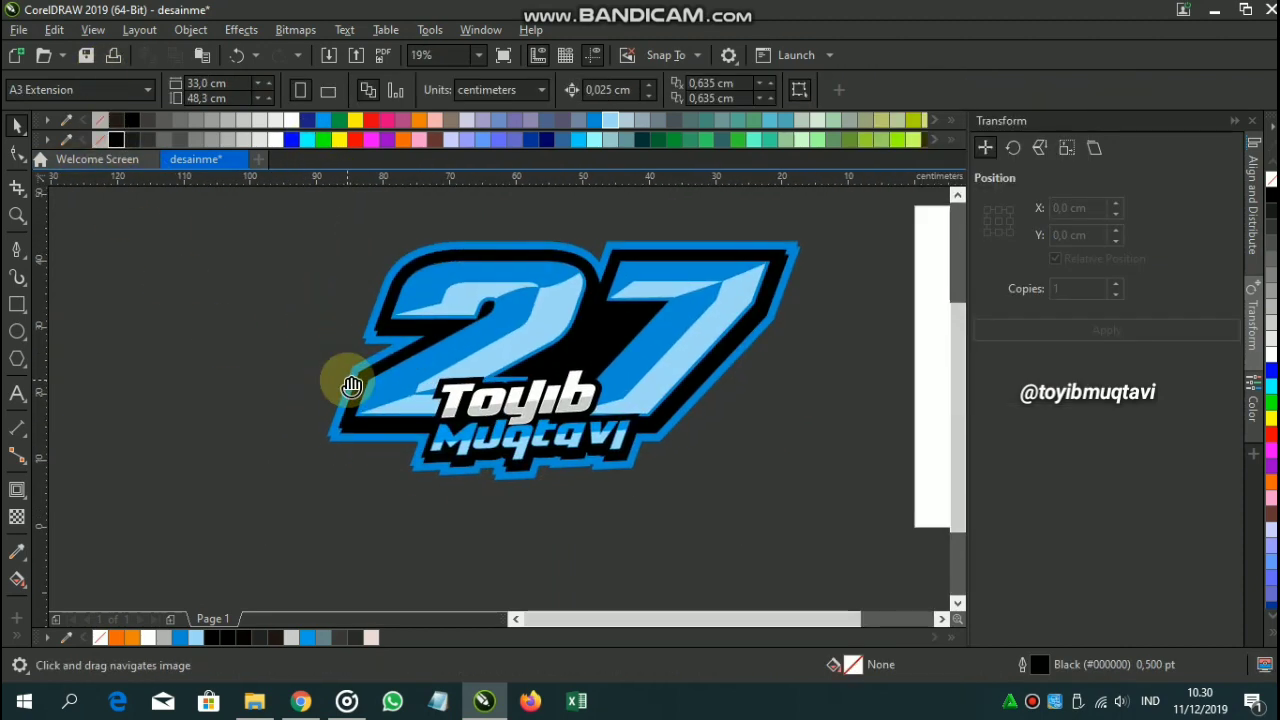
{"action": "left_click_drag", "start_coordinate": [498, 319], "coordinate": [489, 357]}
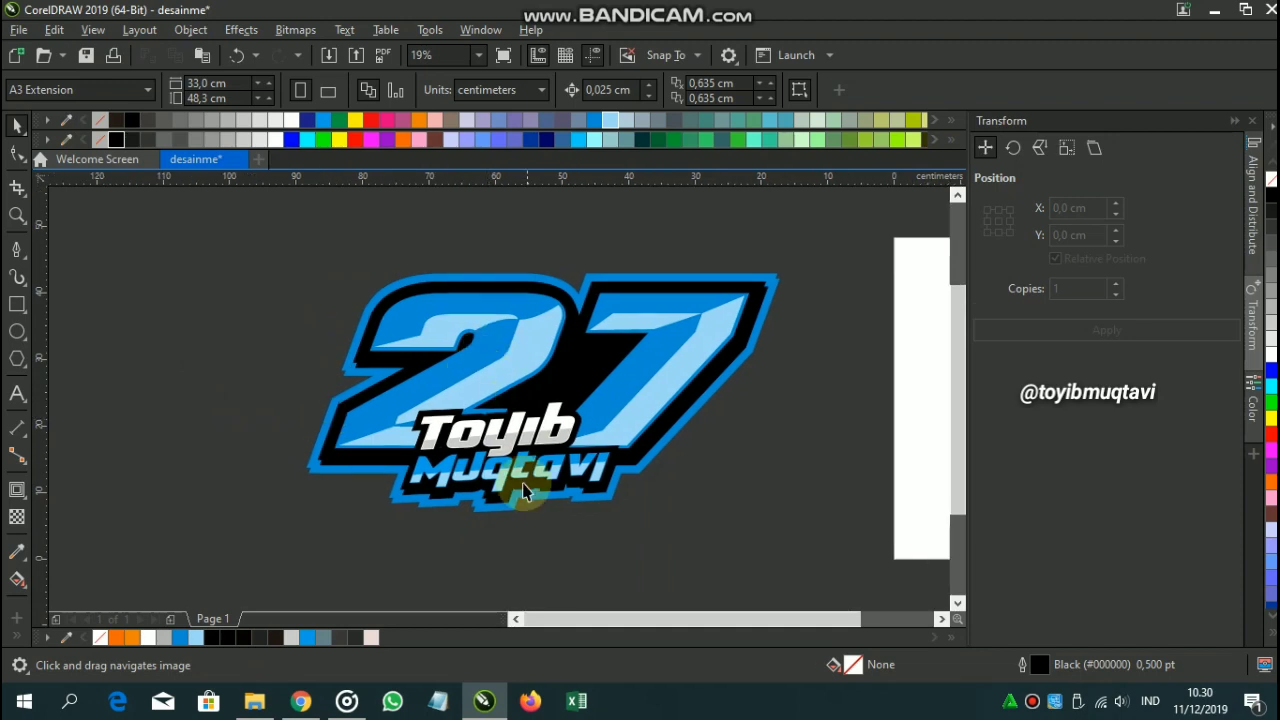